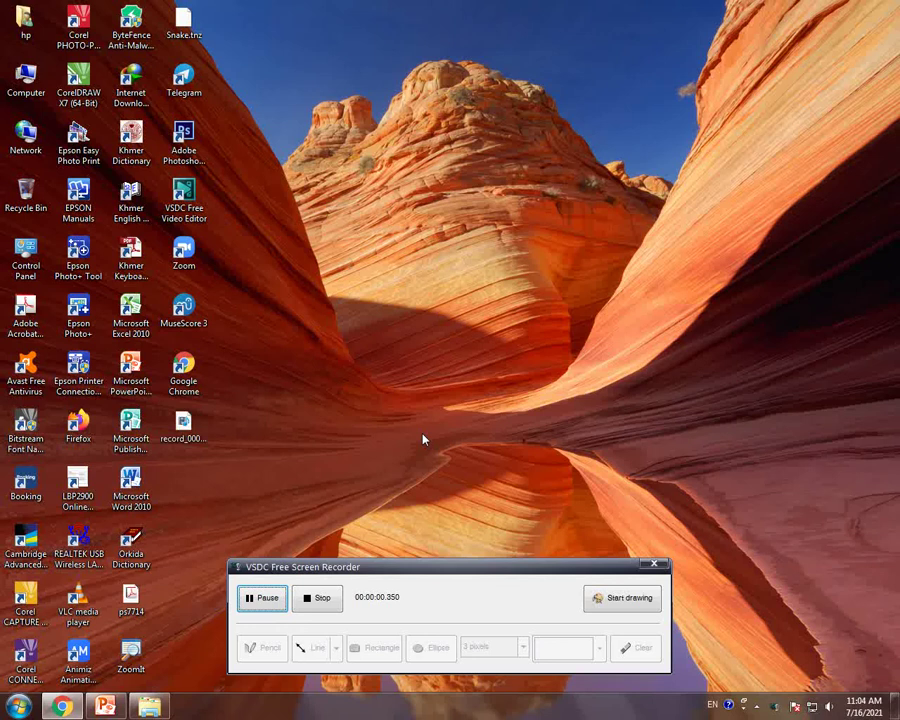
# Refresh the Windows desktop twice, then go to the Presentation1 PowerPoint button on the taskbar.
pyautogui.moveTo(465, 578); pyautogui.dragTo(467, 600)
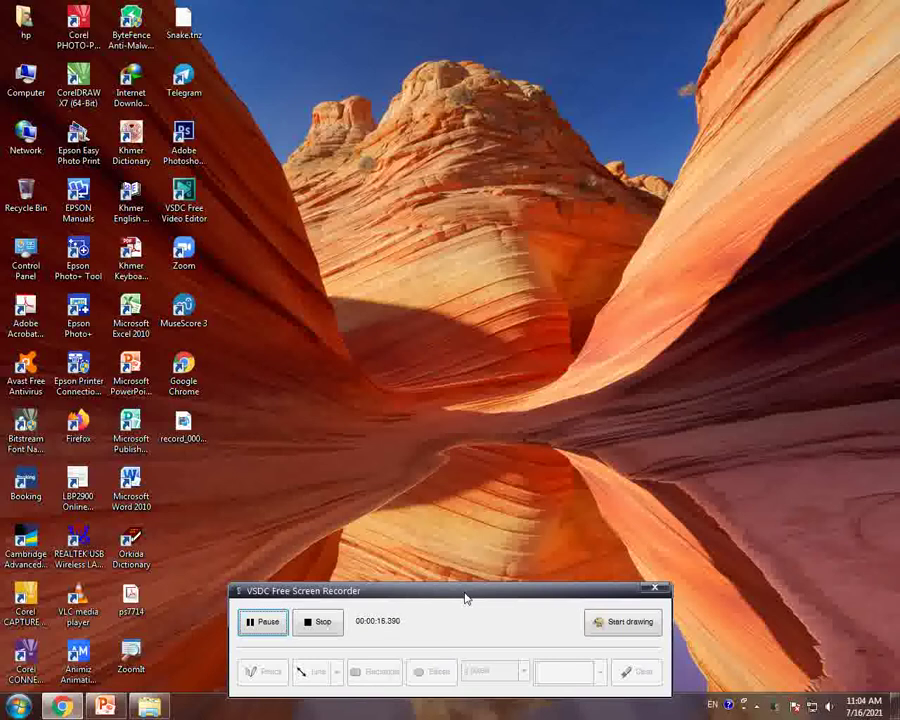
pyautogui.rightClick(392, 333)
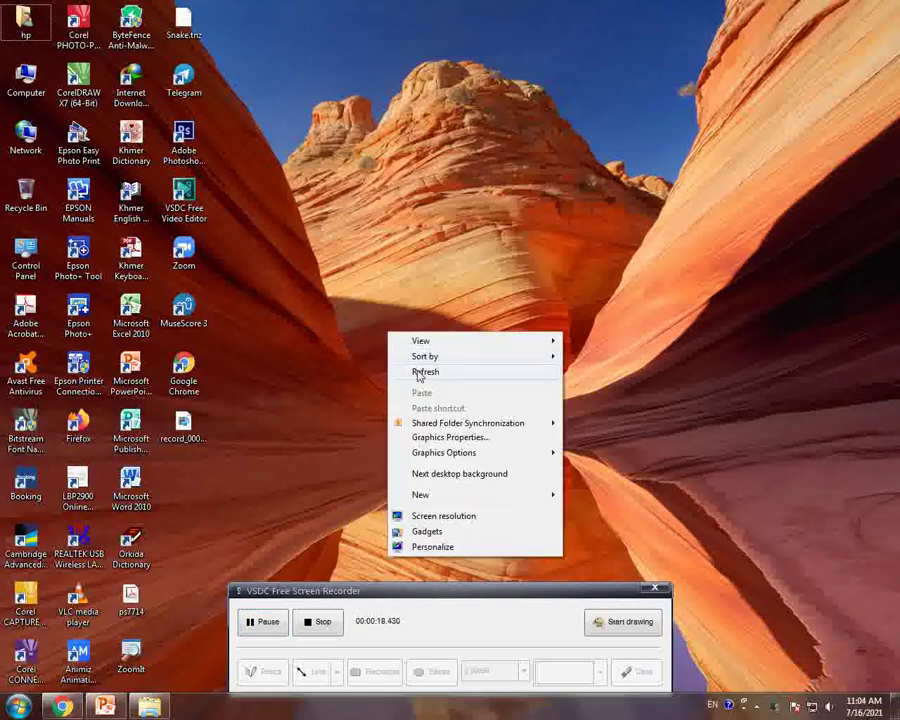
pyautogui.click(412, 367)
pyautogui.rightClick(400, 288)
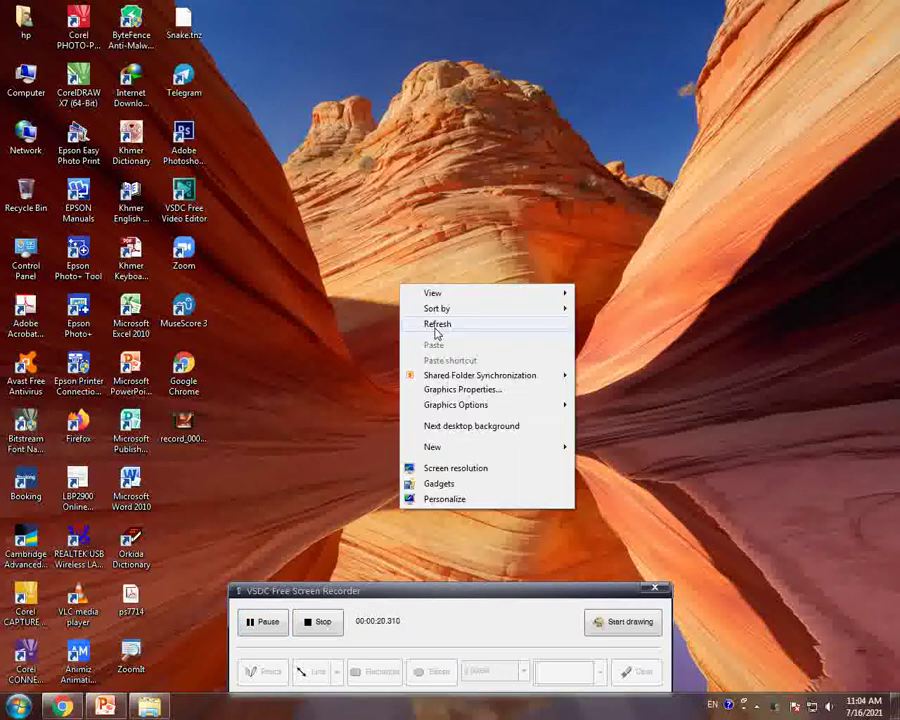
pyautogui.click(436, 326)
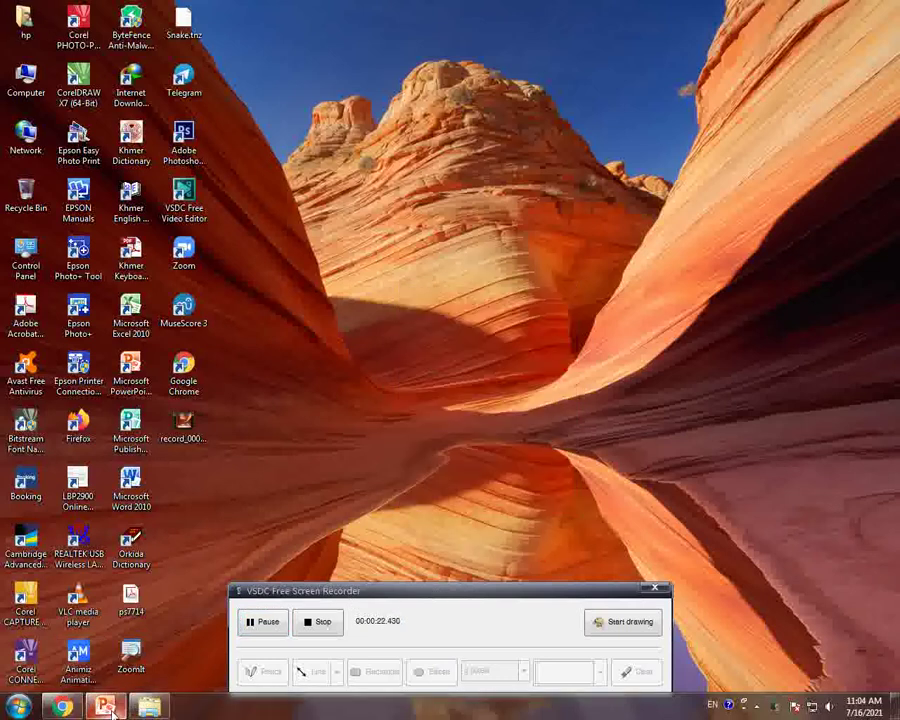
pyautogui.moveTo(113, 712)
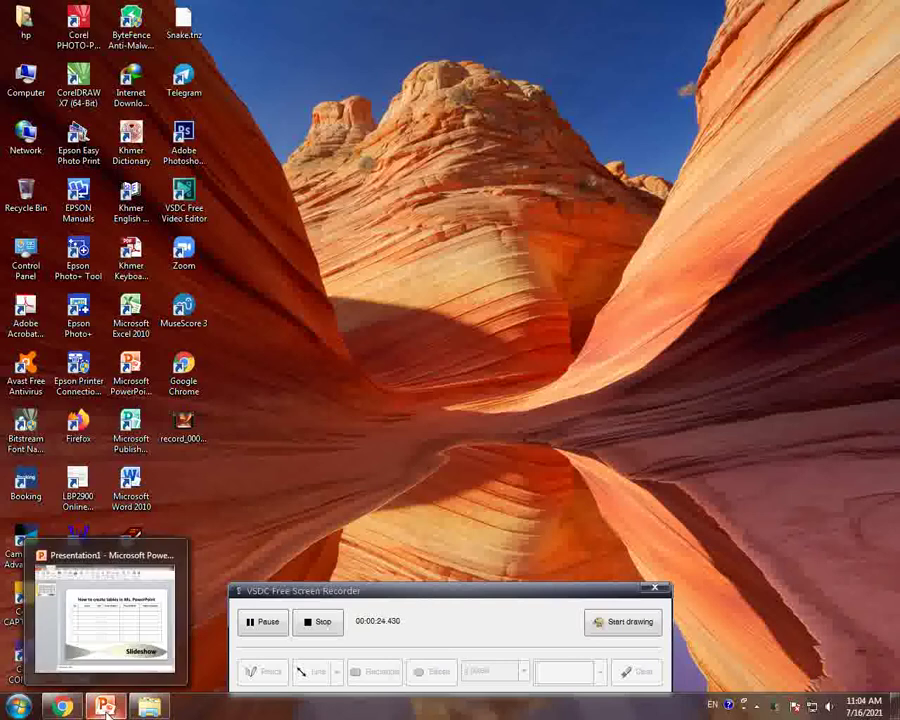
pyautogui.click(105, 708)
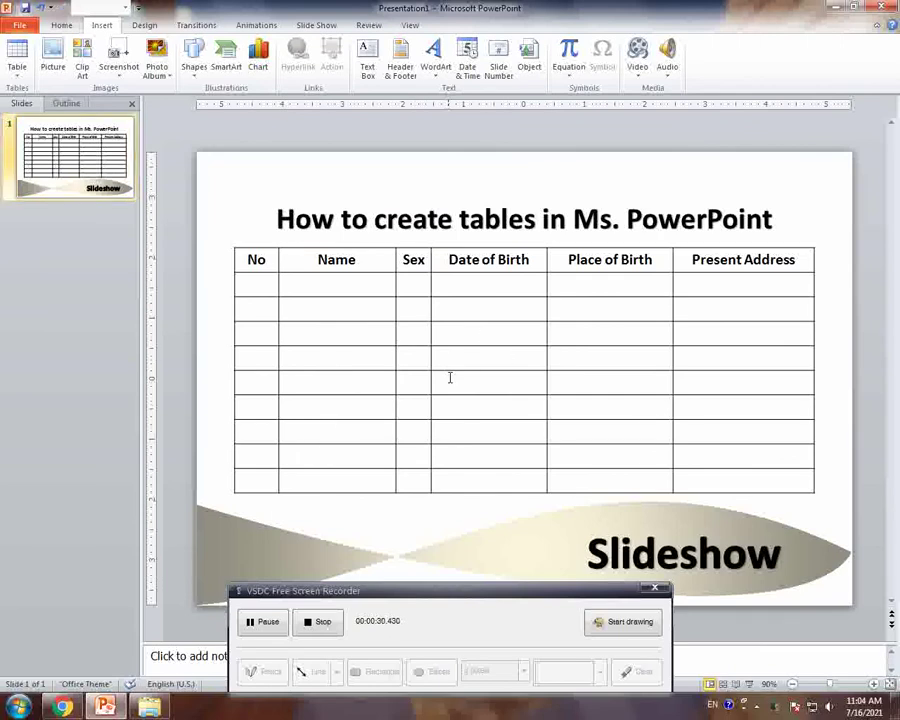
pyautogui.moveTo(552, 600)
pyautogui.mouseDown()
pyautogui.moveTo(544, 662)
pyautogui.moveTo(562, 668)
pyautogui.mouseUp()
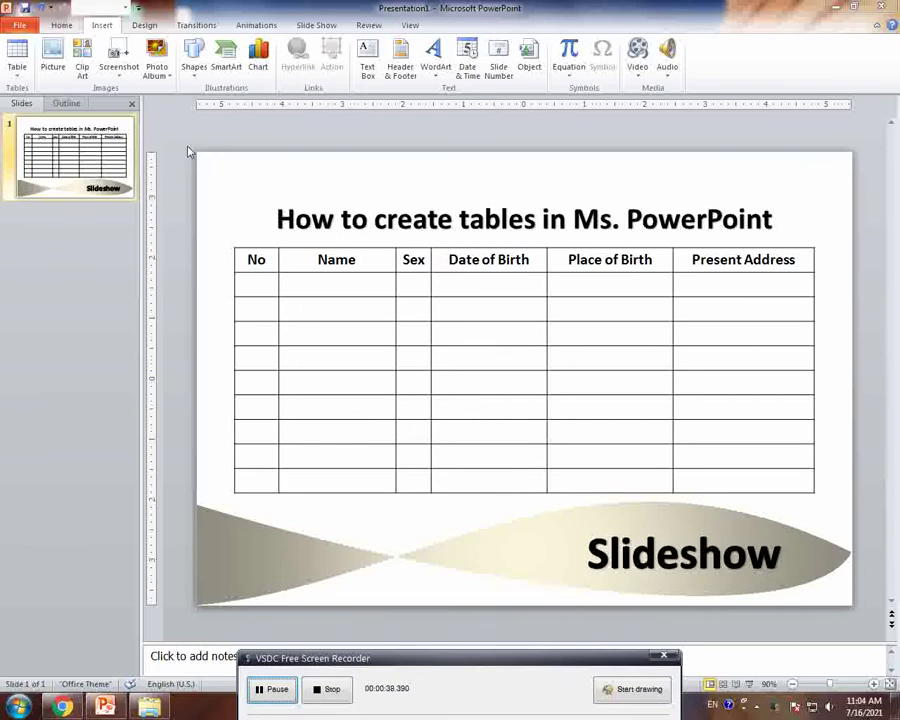
pyautogui.moveTo(404, 663); pyautogui.dragTo(410, 652)
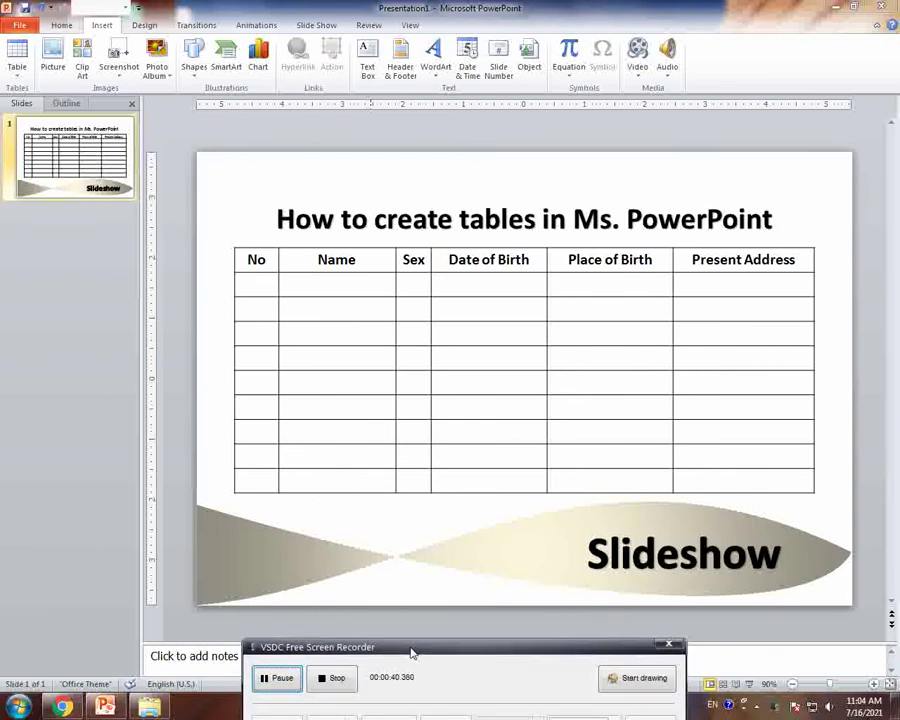
pyautogui.click(645, 684)
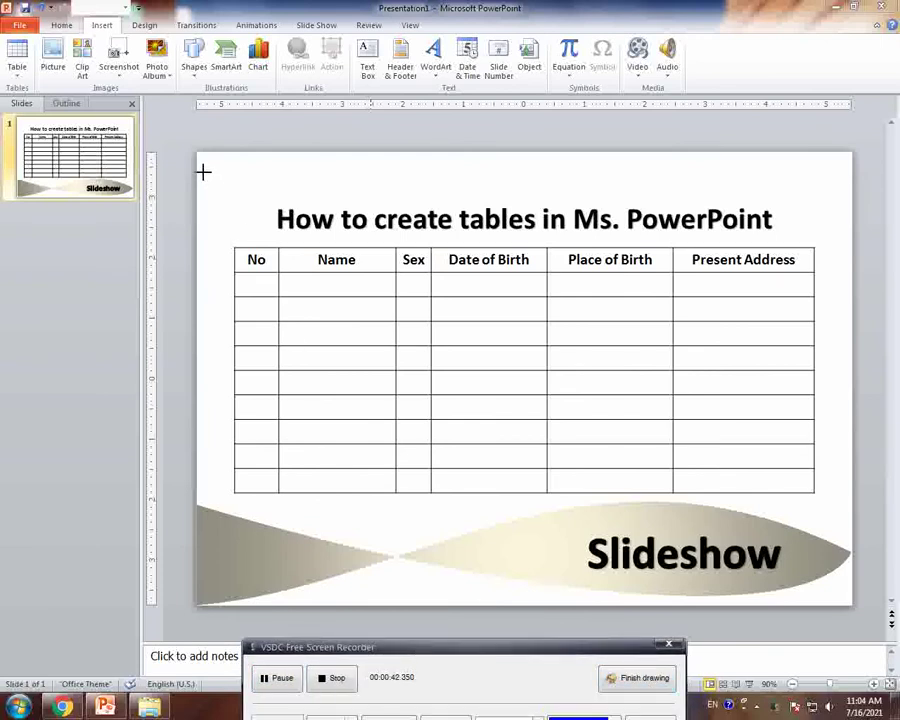
pyautogui.moveTo(412, 645); pyautogui.dragTo(428, 585)
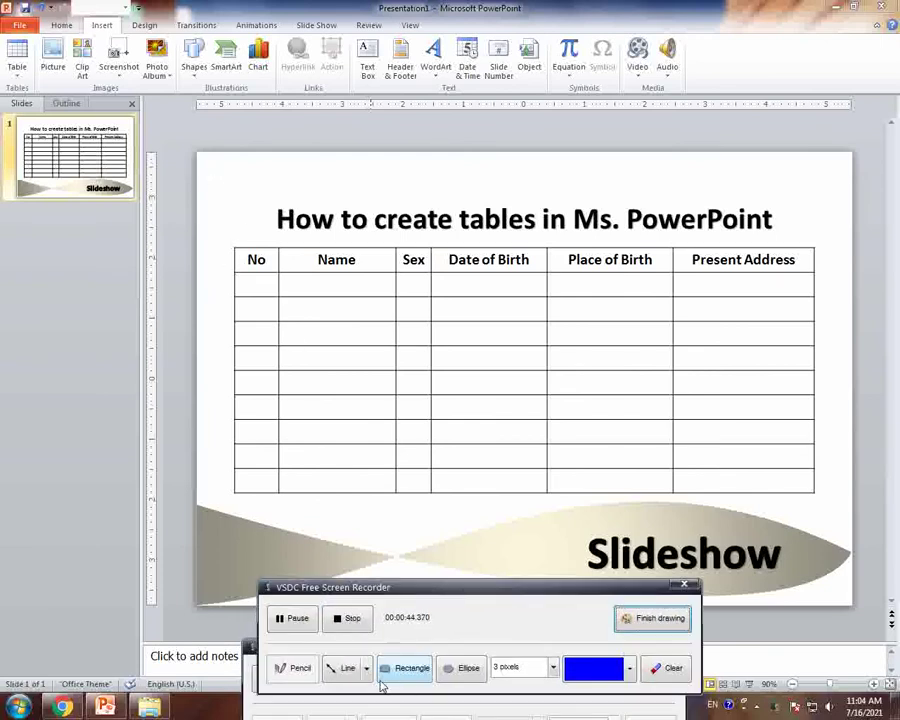
pyautogui.click(406, 670)
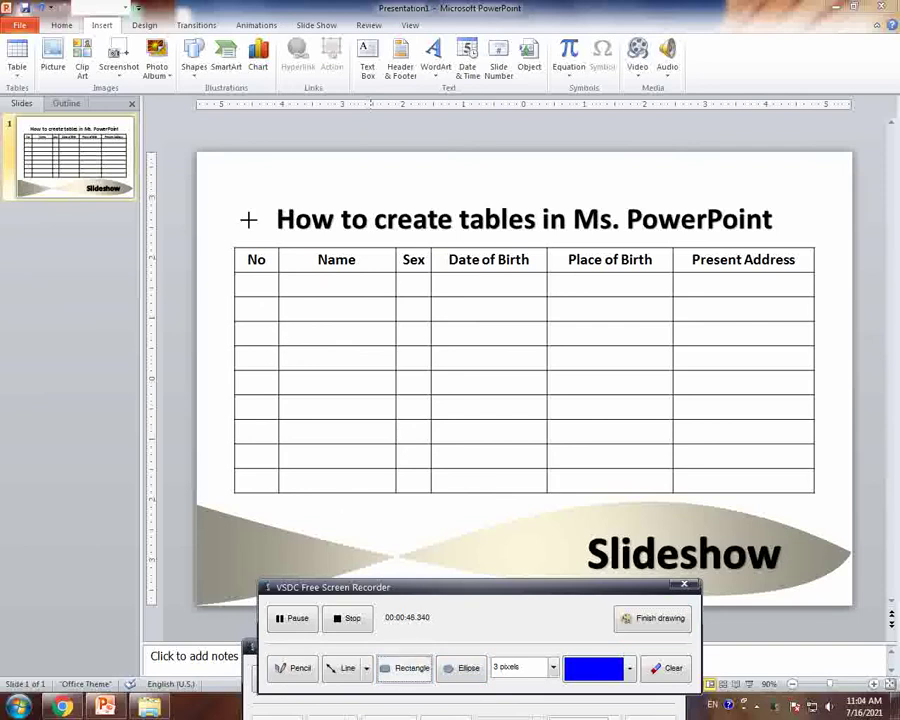
pyautogui.moveTo(194, 154)
pyautogui.mouseDown()
pyautogui.moveTo(826, 526)
pyautogui.moveTo(838, 503)
pyautogui.mouseUp()
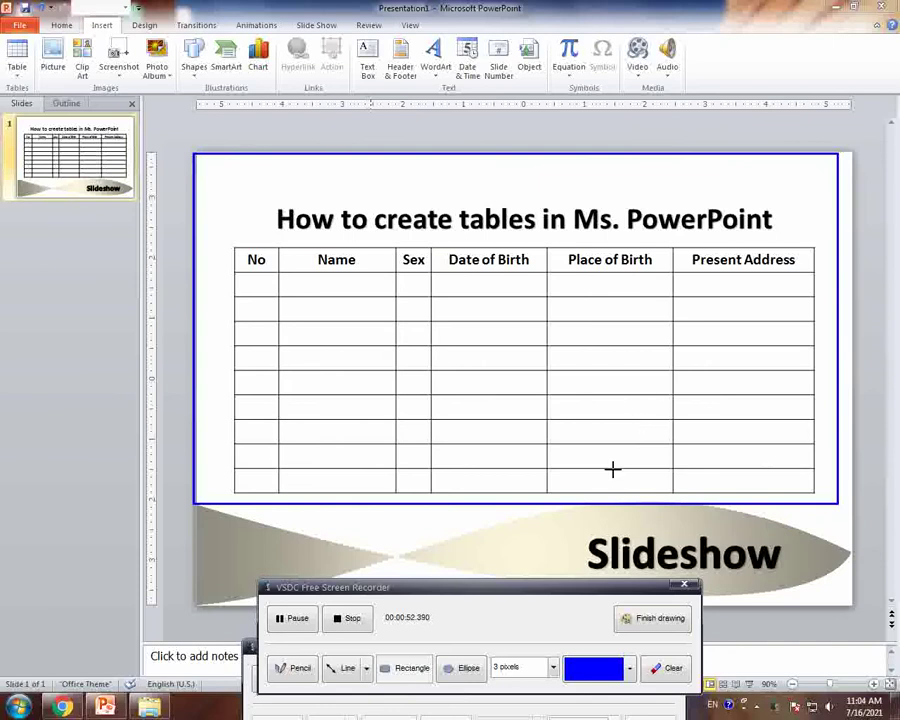
pyautogui.click(670, 668)
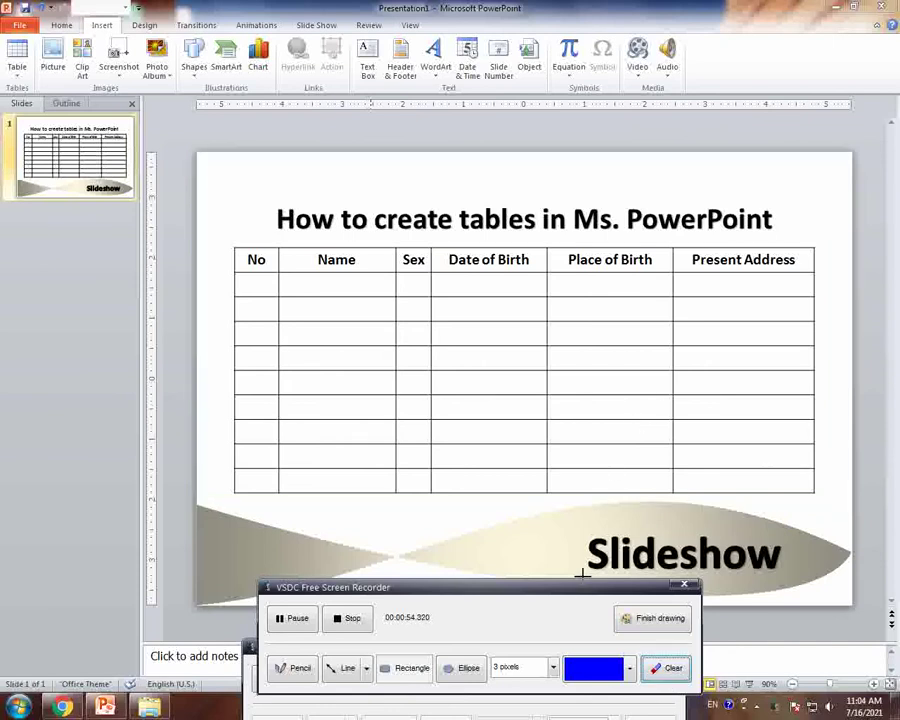
pyautogui.moveTo(548, 589)
pyautogui.mouseDown()
pyautogui.moveTo(520, 697)
pyautogui.moveTo(524, 621)
pyautogui.mouseUp()
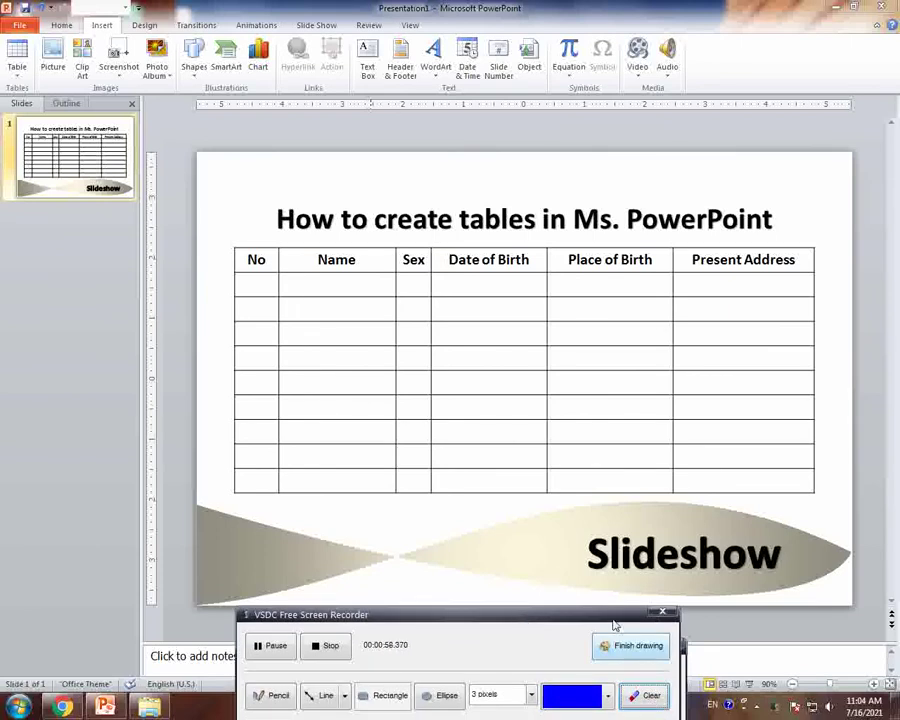
pyautogui.click(622, 656)
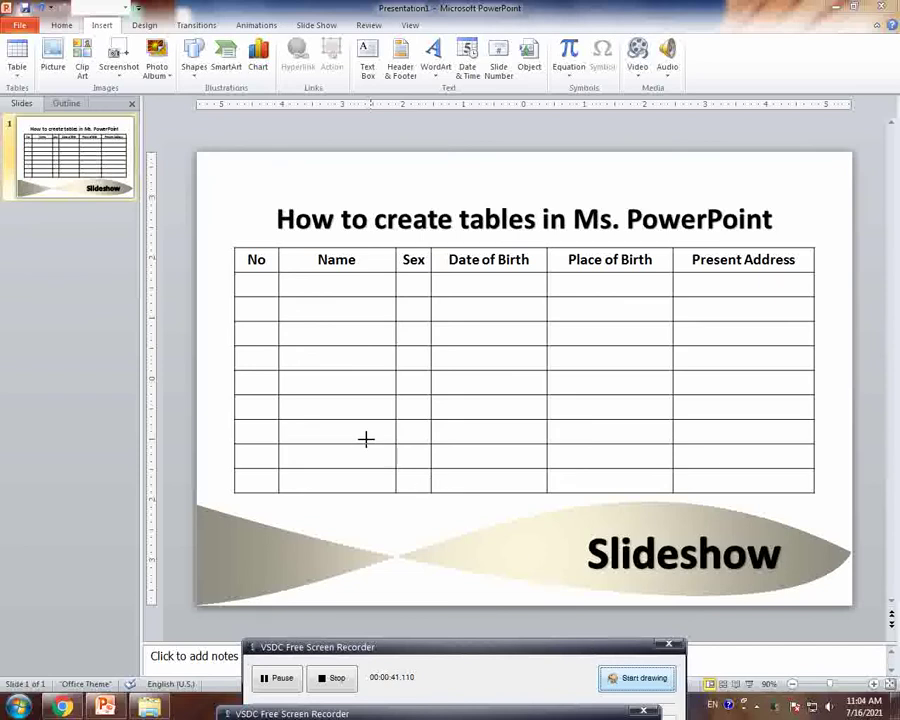
pyautogui.moveTo(508, 715); pyautogui.dragTo(547, 541)
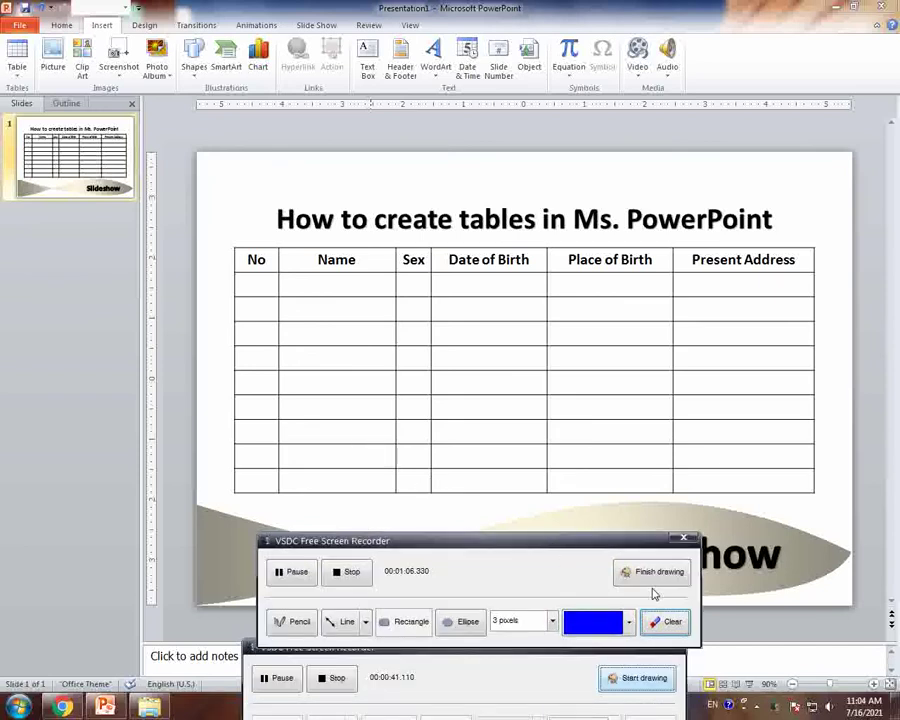
pyautogui.click(650, 582)
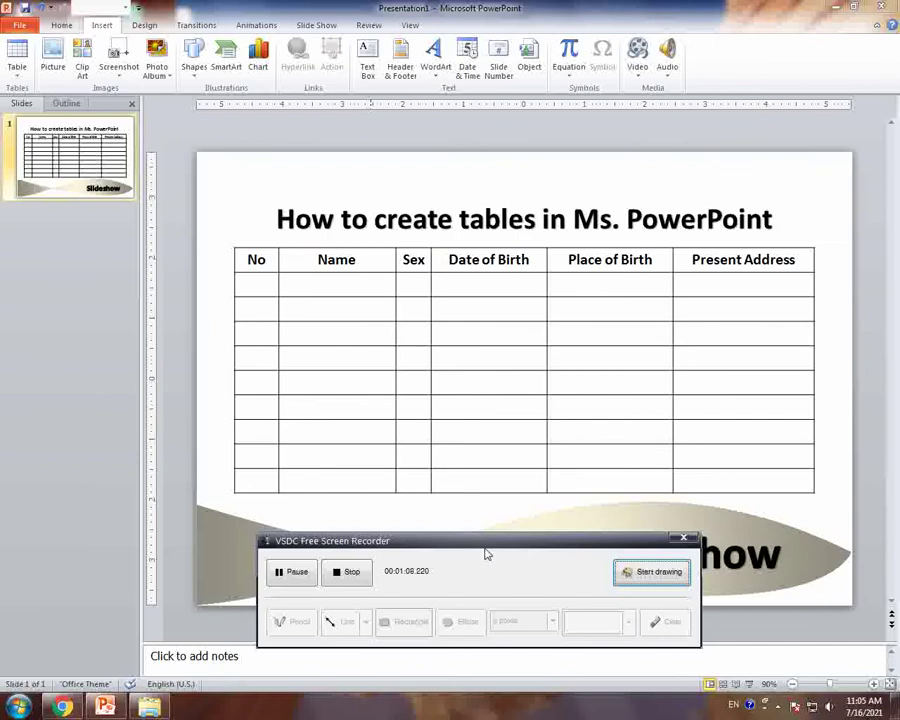
pyautogui.moveTo(482, 542); pyautogui.dragTo(482, 642)
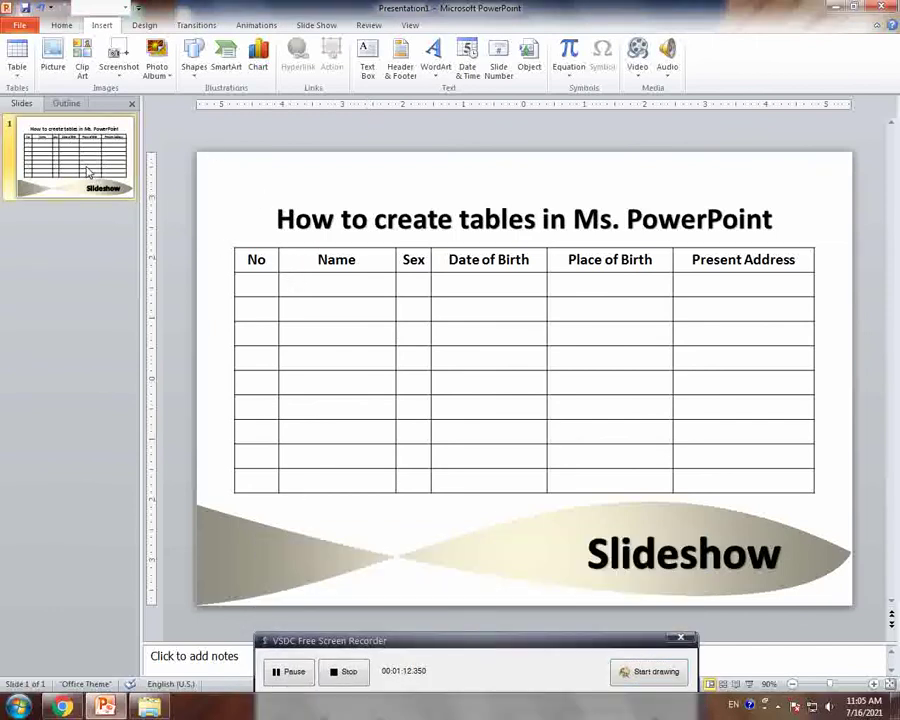
# Duplicate slide 1 as slide 2 and delete the copied table and title.
pyautogui.rightClick(87, 156)
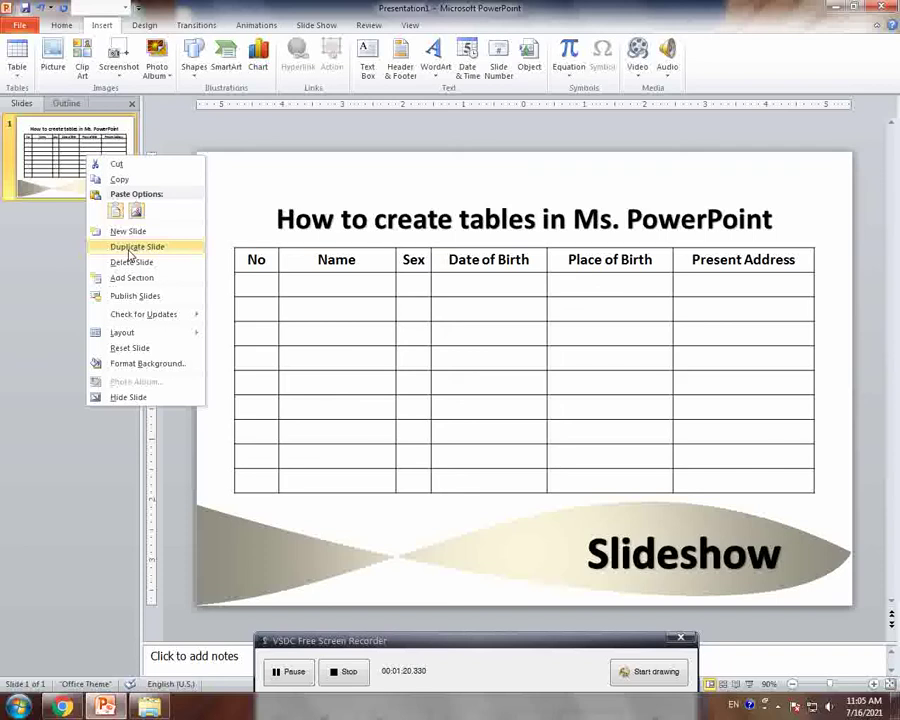
pyautogui.click(133, 247)
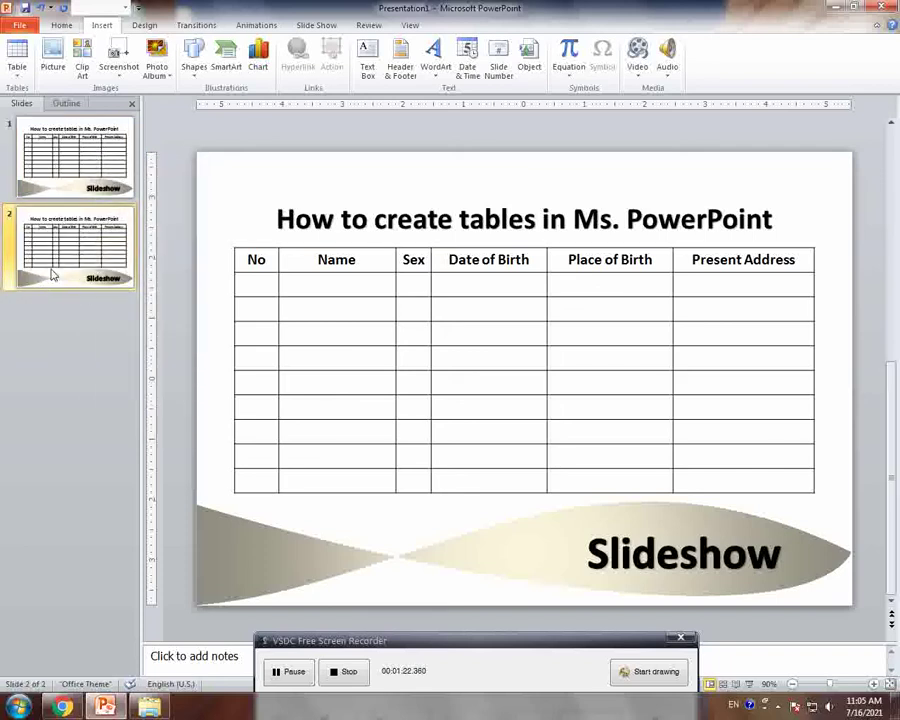
pyautogui.click(384, 256)
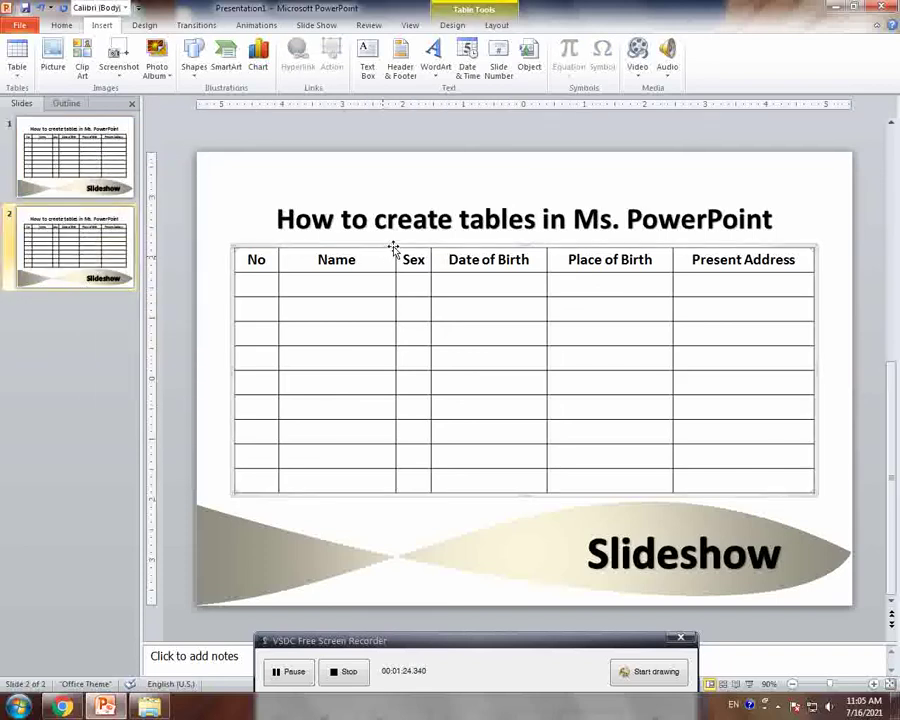
pyautogui.press('Delete')
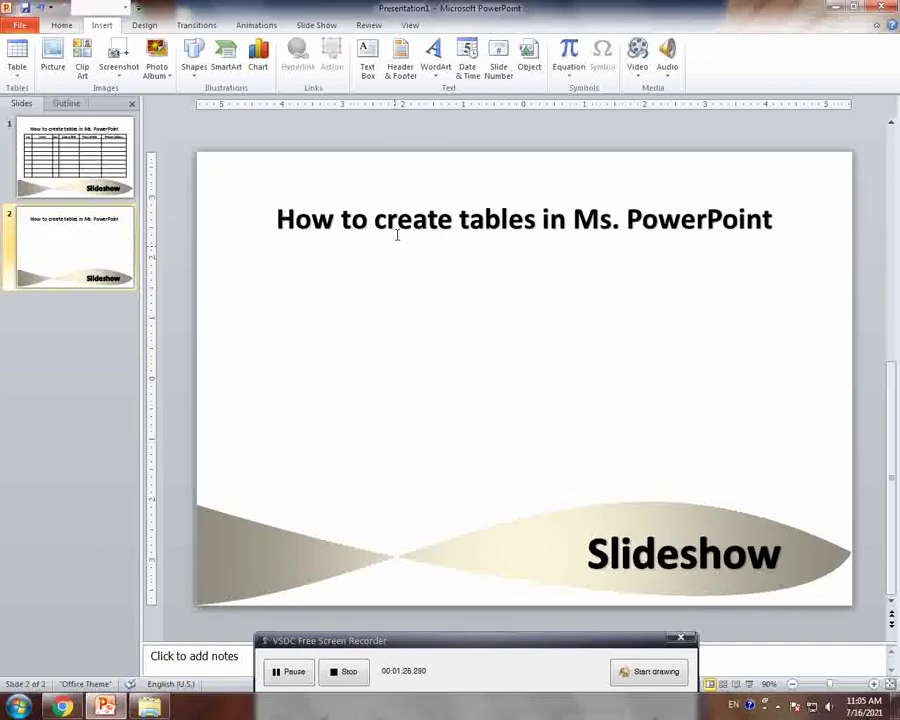
pyautogui.click(394, 236)
pyautogui.press('Delete')
# Delete the wave shape and Slideshow text box from slide 2, then return to slide 1.
pyautogui.click(572, 516)
pyautogui.press('Delete')
pyautogui.click(652, 572)
pyautogui.click(645, 582)
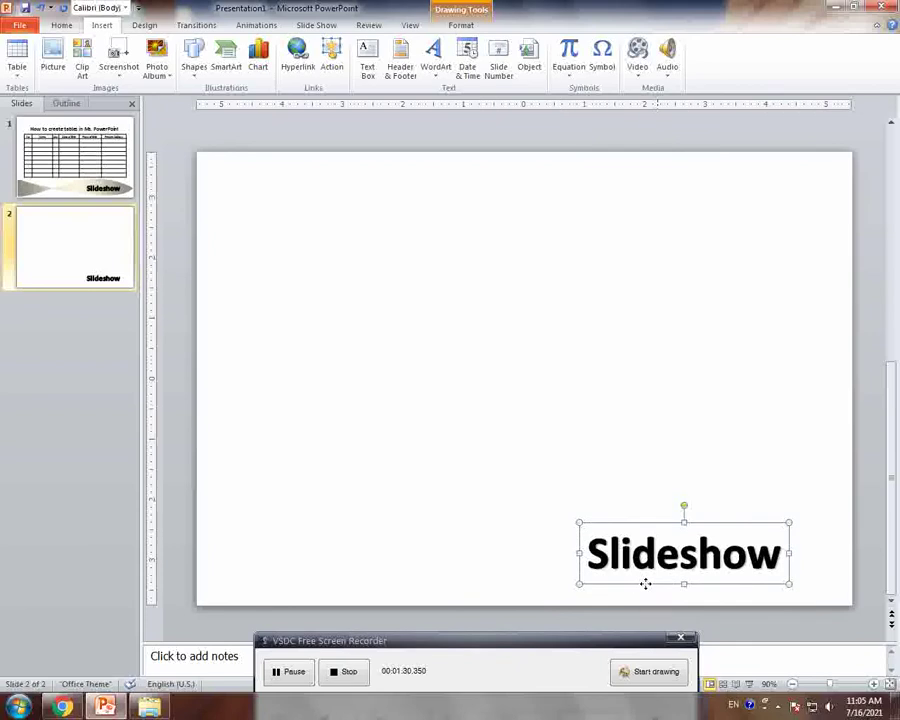
pyautogui.press('Delete')
pyautogui.click(73, 189)
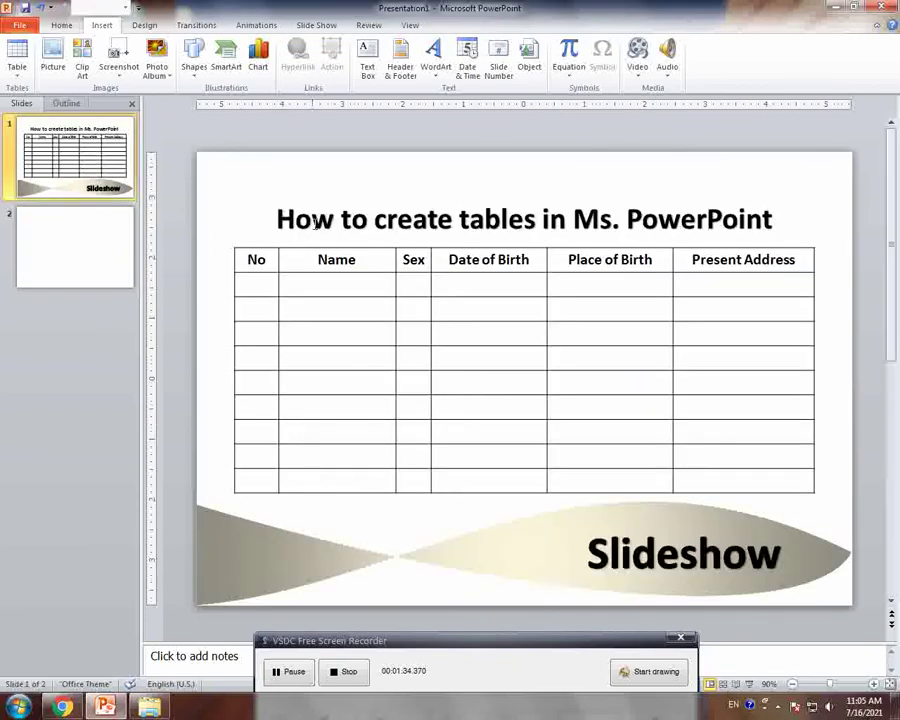
# Review slide 1's title and header cells: No, Name, Sex, Date of Birth, Place of Birth, Present Address.
pyautogui.click(467, 225)
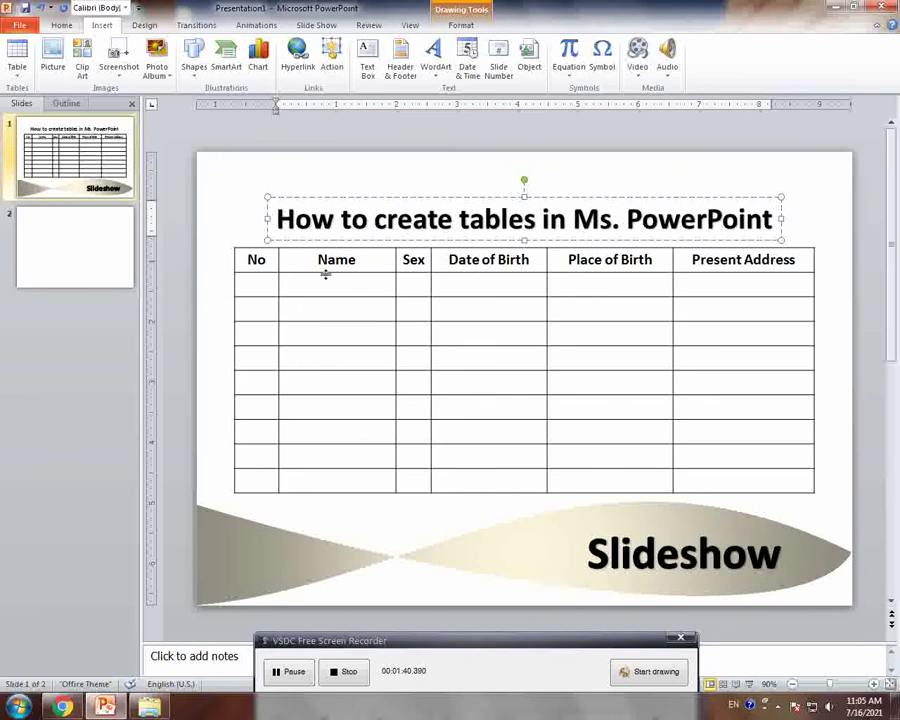
pyautogui.click(271, 260)
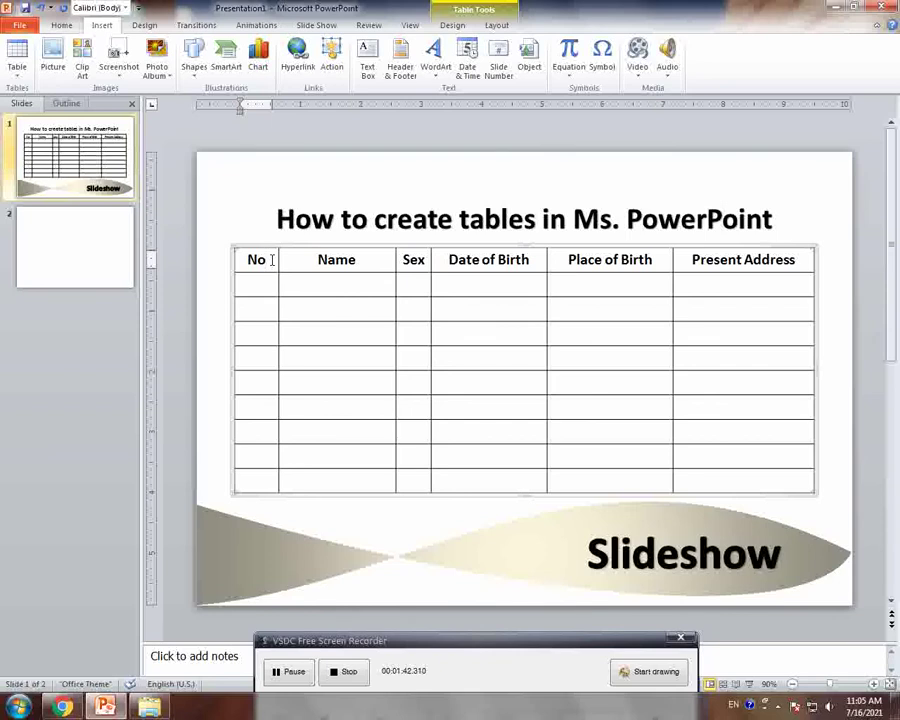
pyautogui.click(417, 263)
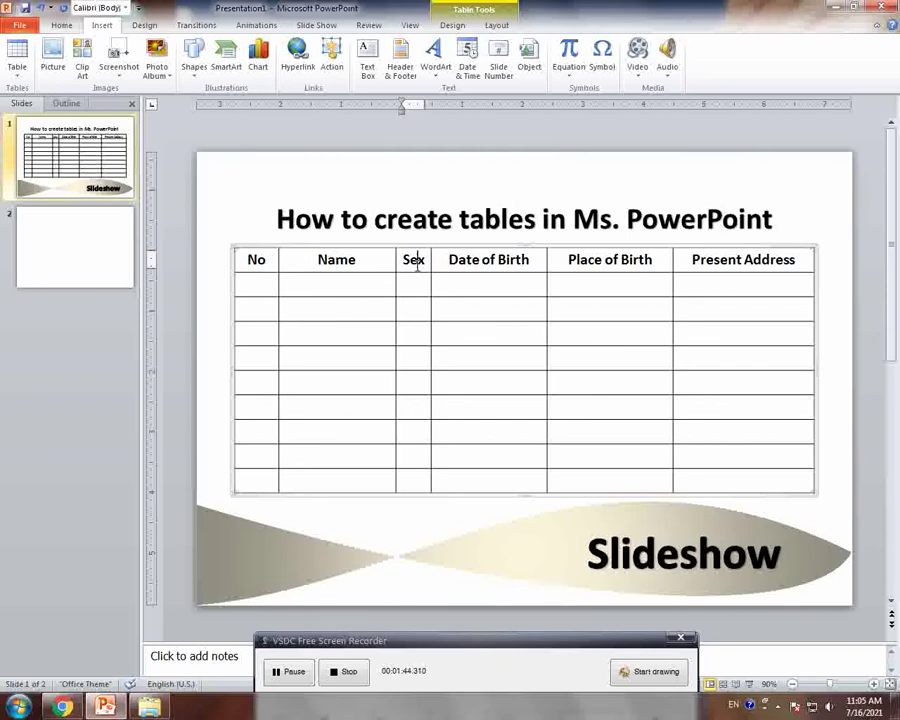
pyautogui.click(489, 262)
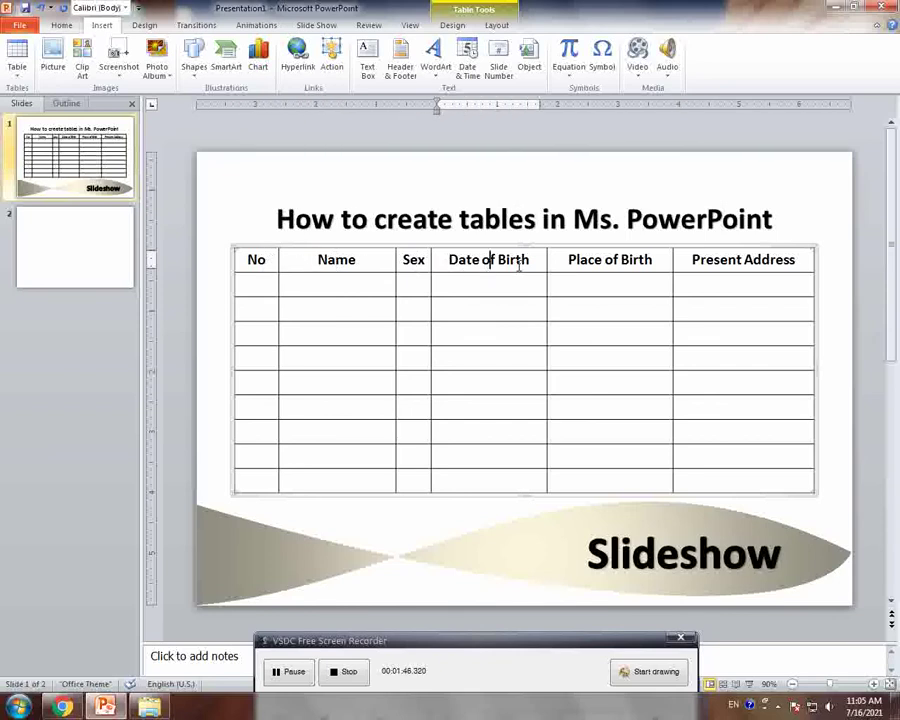
pyautogui.click(603, 262)
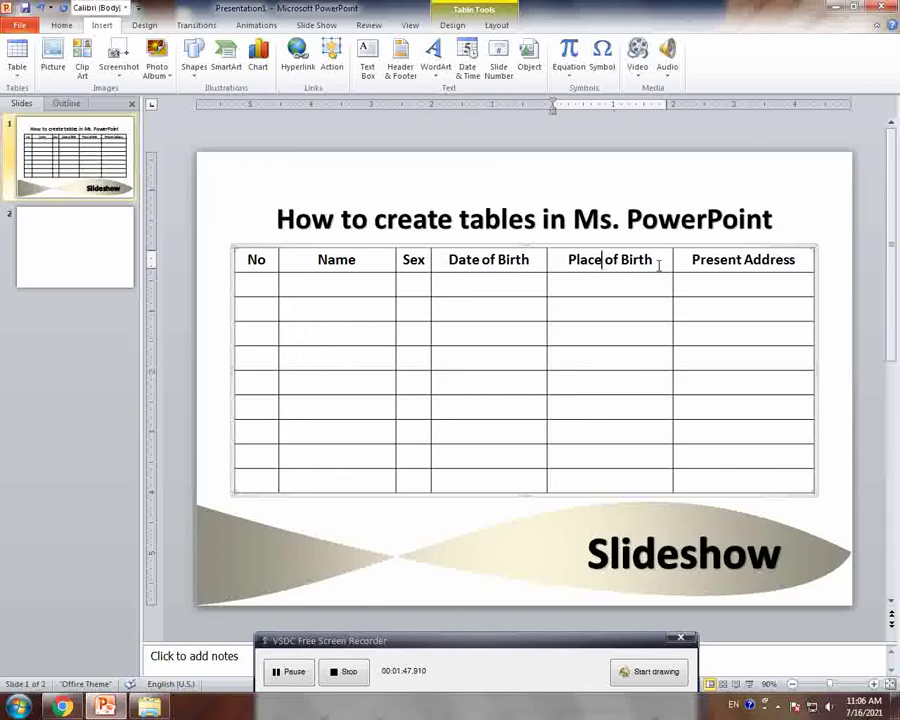
pyautogui.click(714, 262)
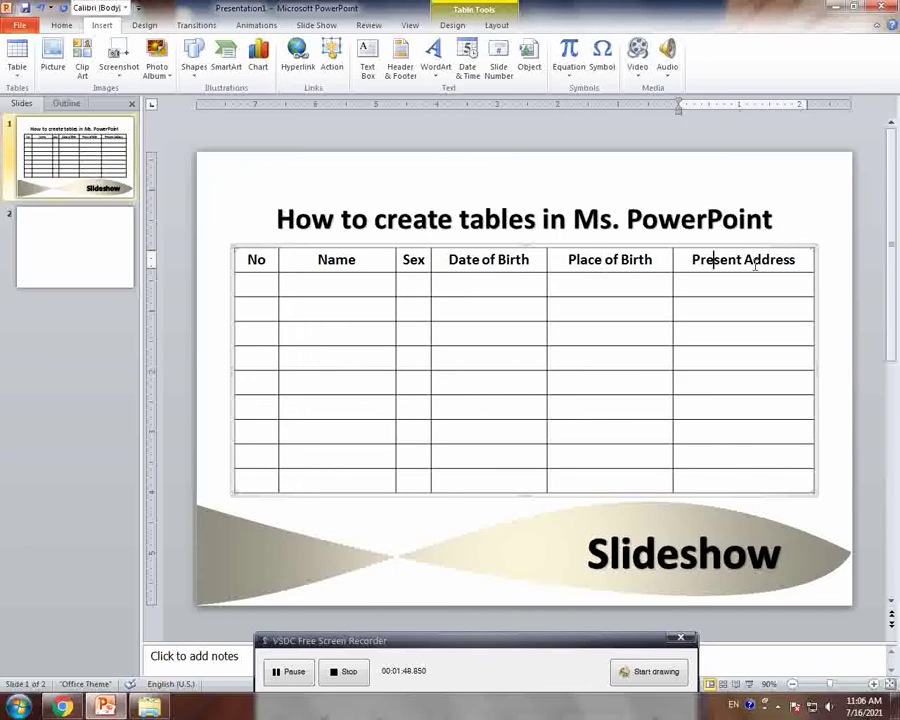
pyautogui.click(262, 261)
pyautogui.click(355, 263)
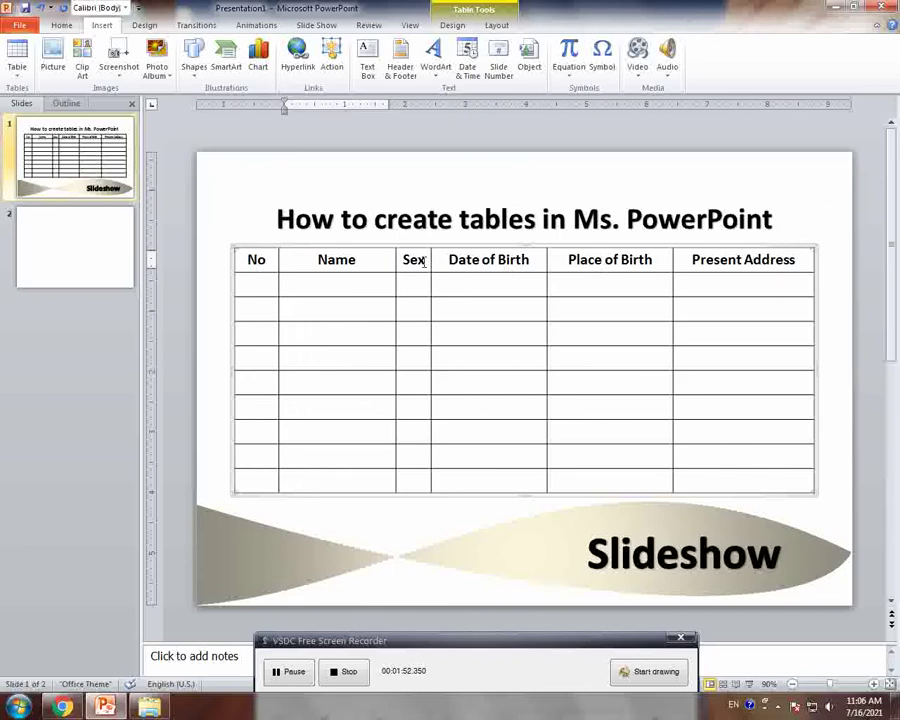
pyautogui.click(471, 262)
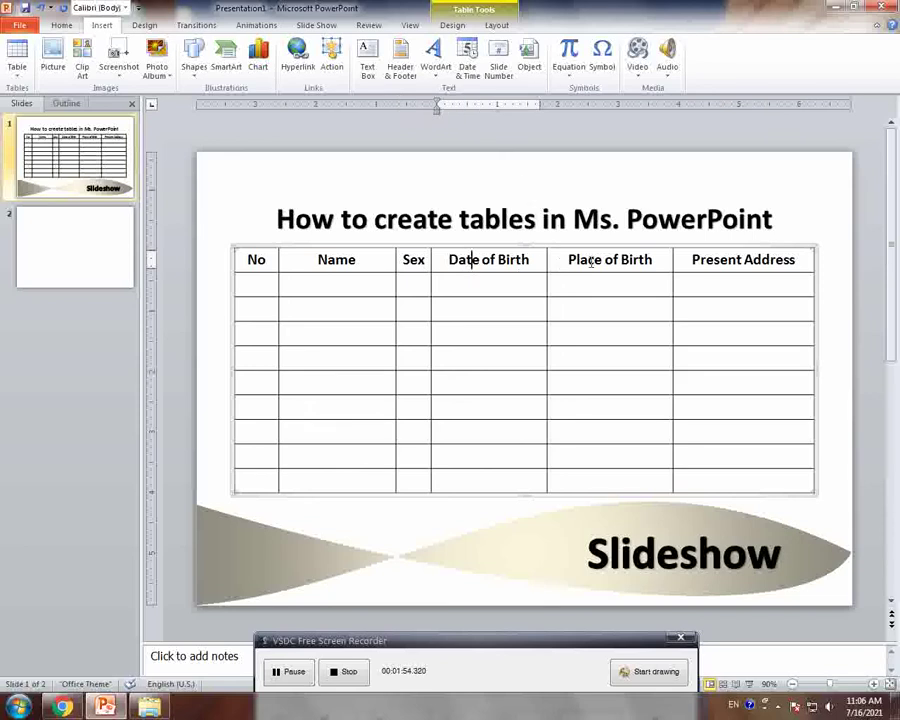
pyautogui.click(624, 261)
pyautogui.click(697, 259)
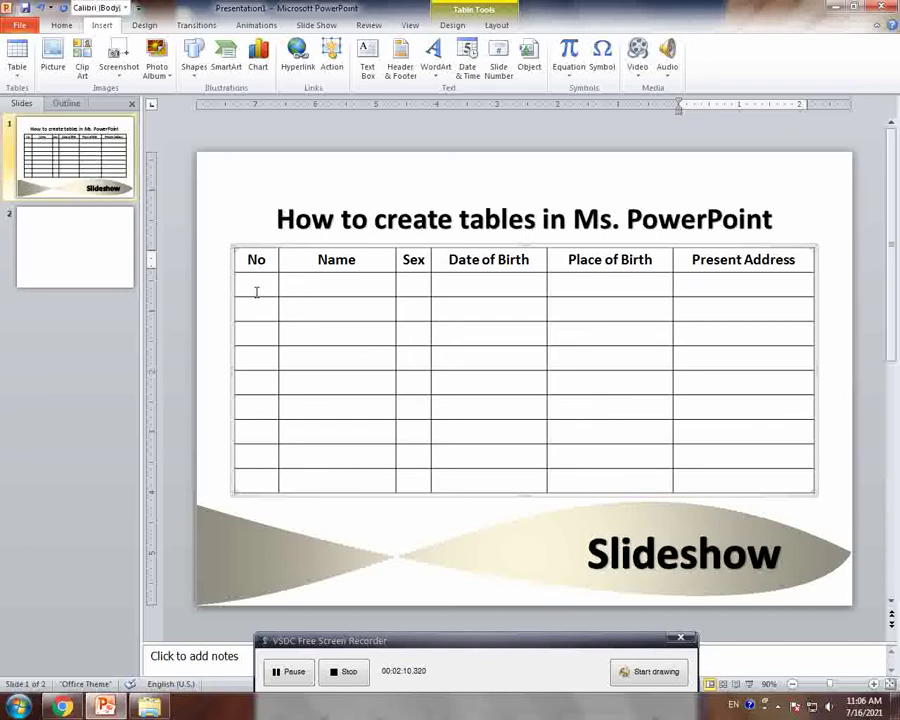
pyautogui.click(320, 260)
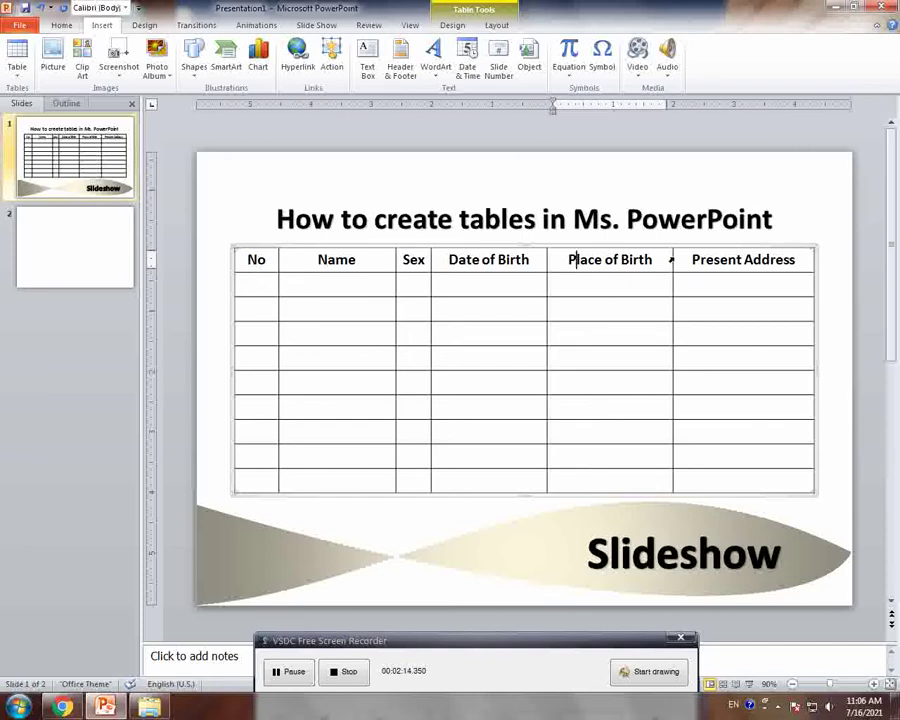
pyautogui.click(720, 259)
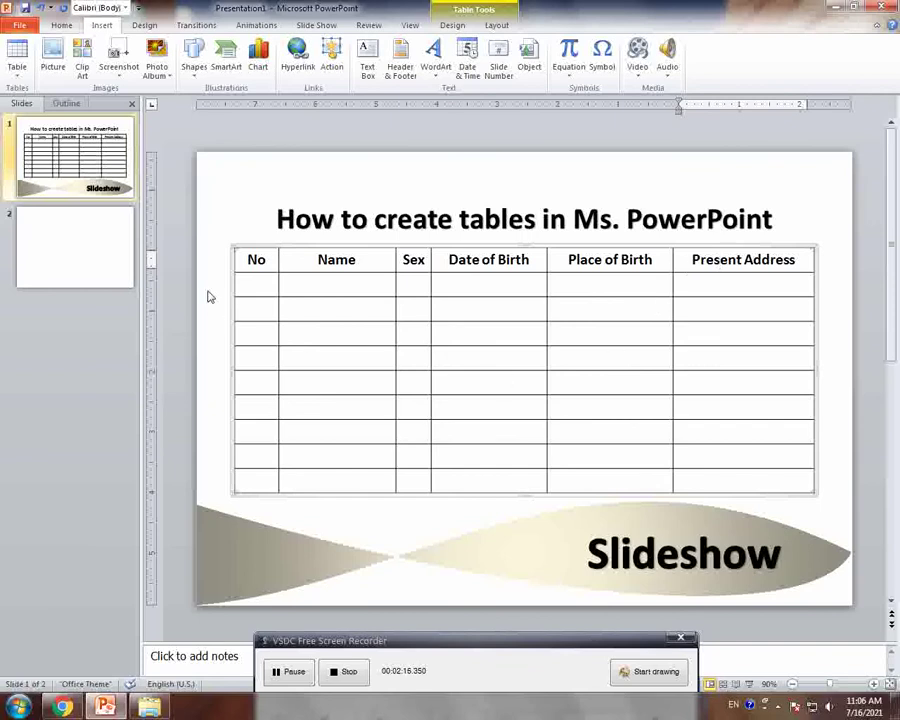
# Count down the No column's rows to the last one, then switch to blank slide 2.
pyautogui.click(258, 283)
pyautogui.click(257, 308)
pyautogui.click(257, 333)
pyautogui.click(258, 358)
pyautogui.click(258, 382)
pyautogui.click(258, 407)
pyautogui.click(258, 432)
pyautogui.click(258, 457)
pyautogui.click(258, 478)
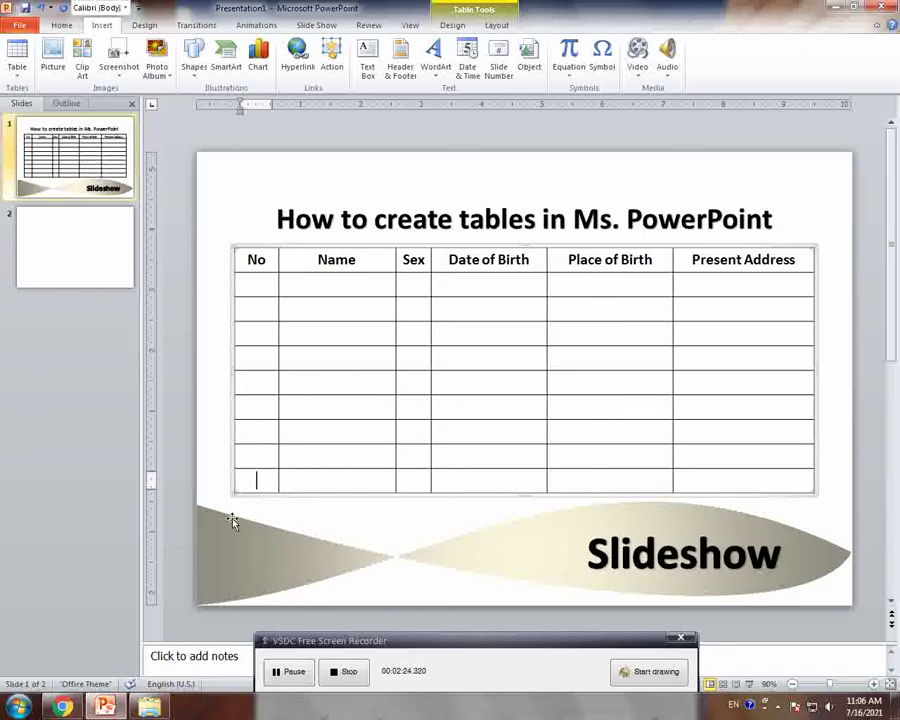
pyautogui.click(62, 264)
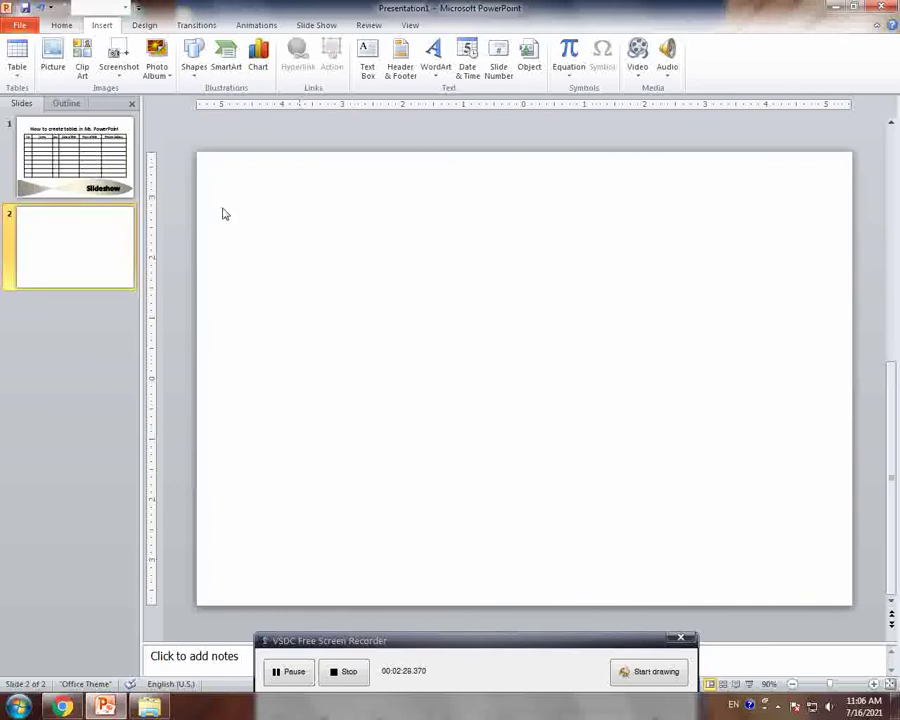
# Check slide 1's title, then insert a WordArt text box on slide 2.
pyautogui.click(78, 112)
pyautogui.click(453, 218)
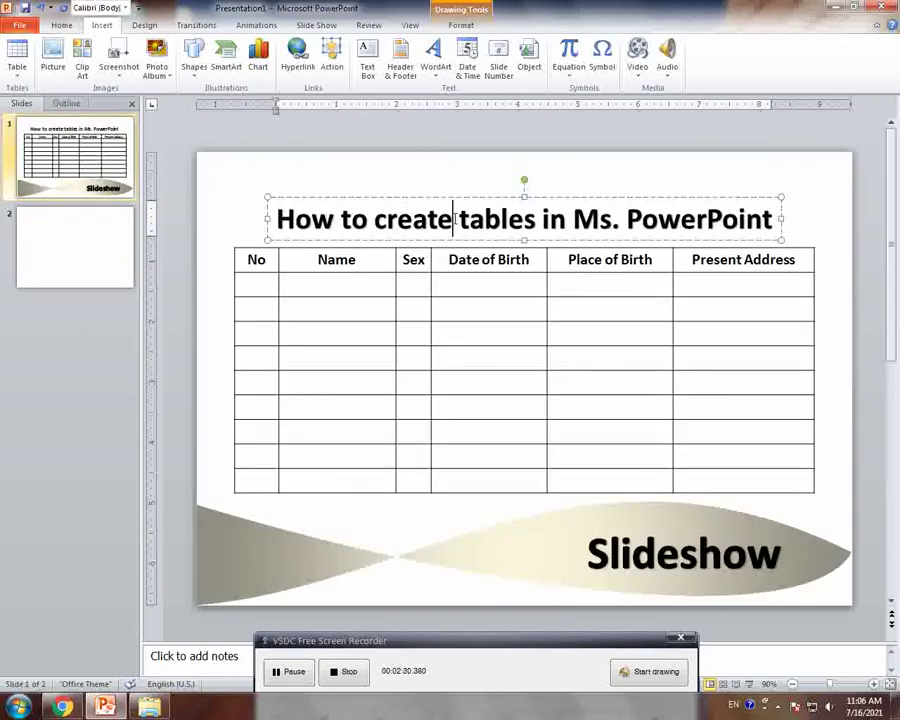
pyautogui.click(64, 225)
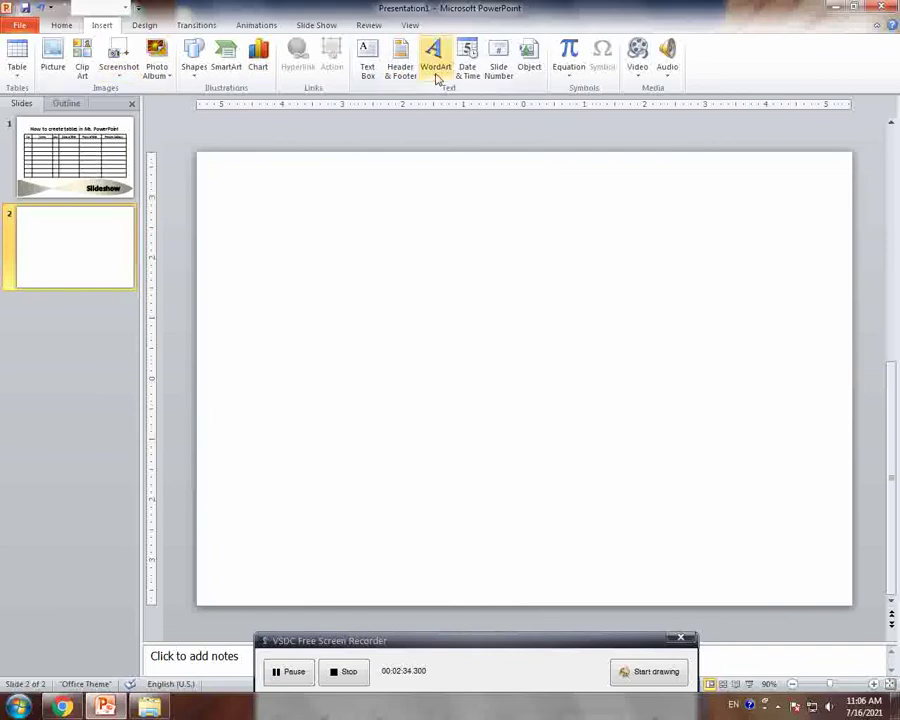
pyautogui.click(437, 78)
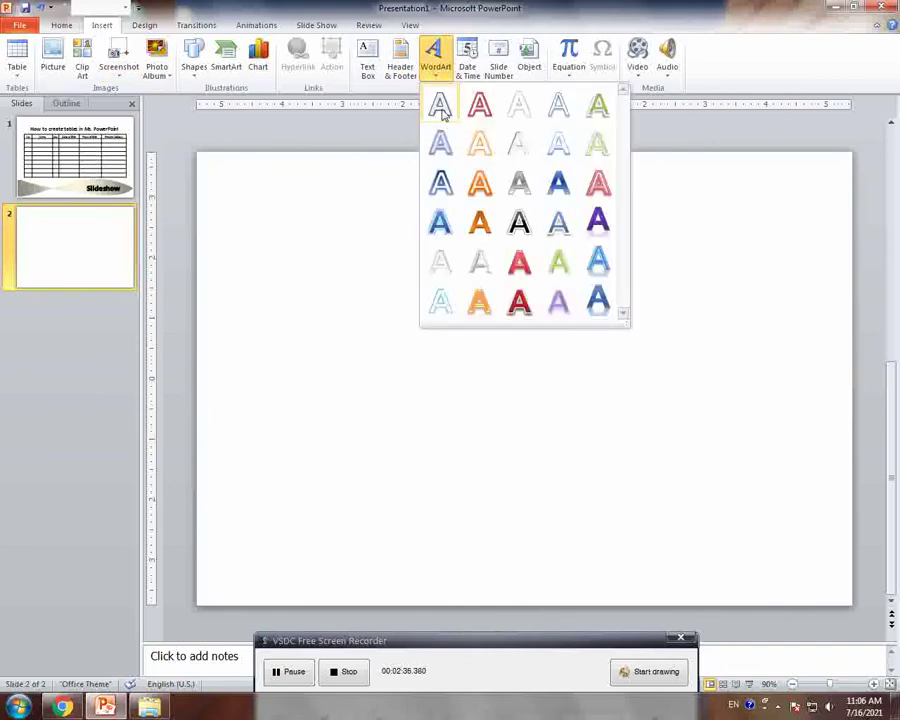
pyautogui.click(440, 106)
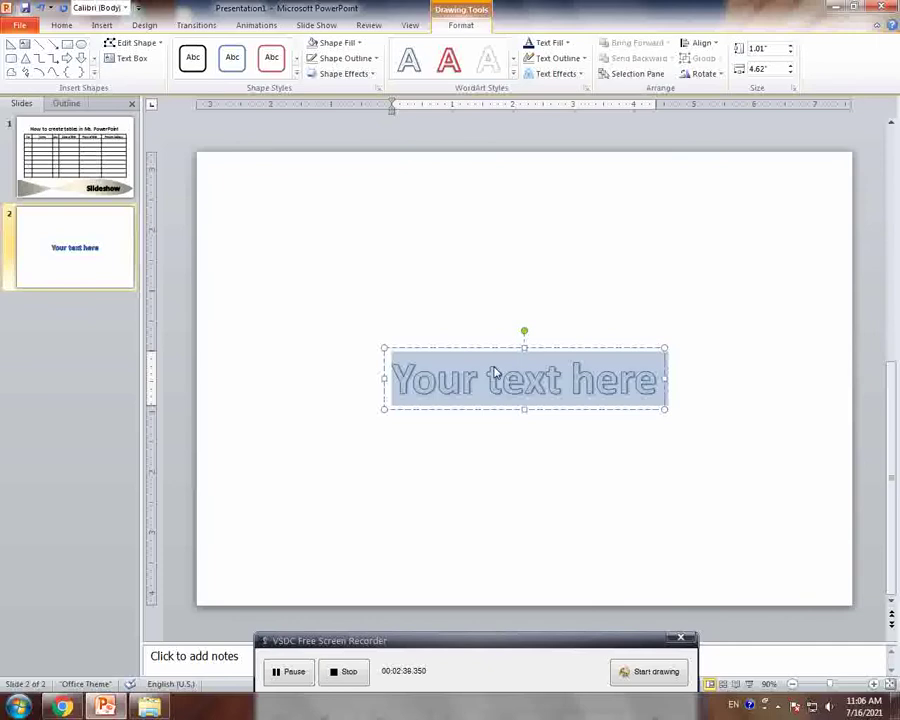
# Set the WordArt to 32 pt Tw Cen MT.
pyautogui.click(63, 28)
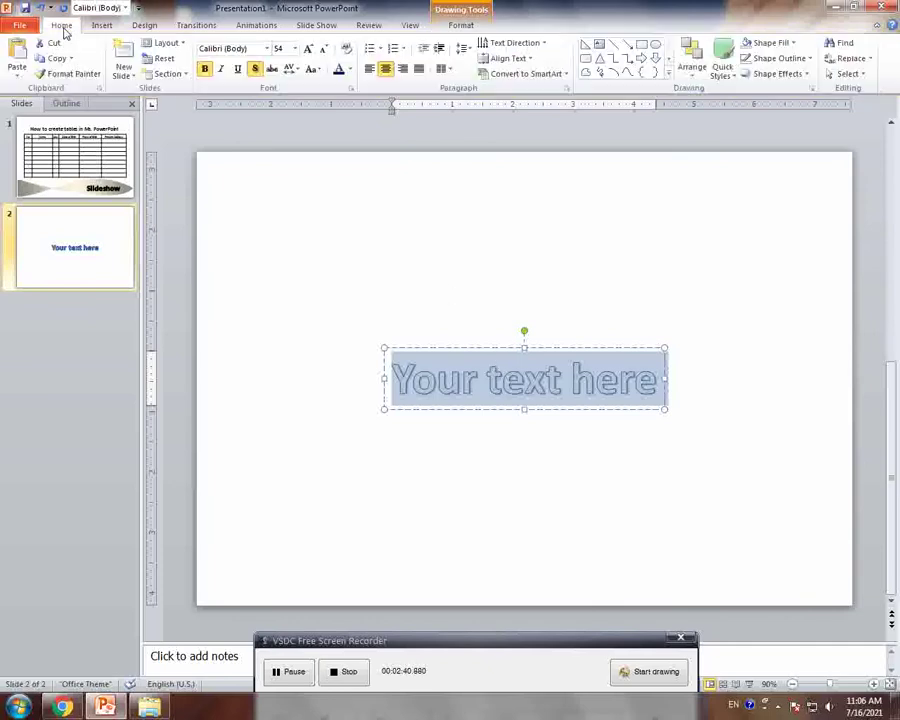
pyautogui.click(323, 49)
pyautogui.click(323, 49)
pyautogui.click(323, 49)
pyautogui.click(323, 49)
pyautogui.click(323, 49)
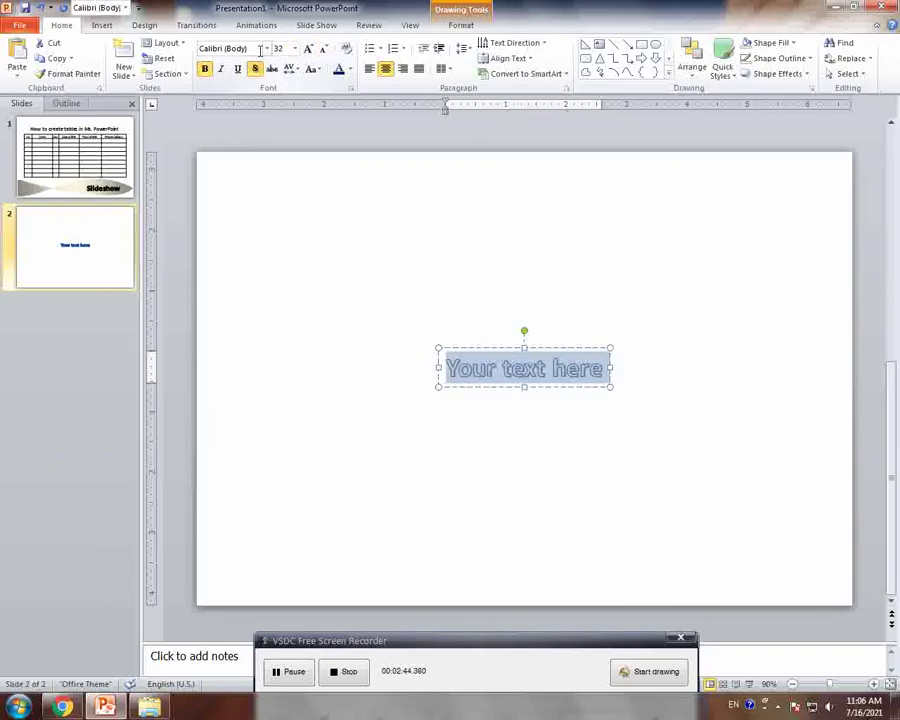
pyautogui.click(267, 48)
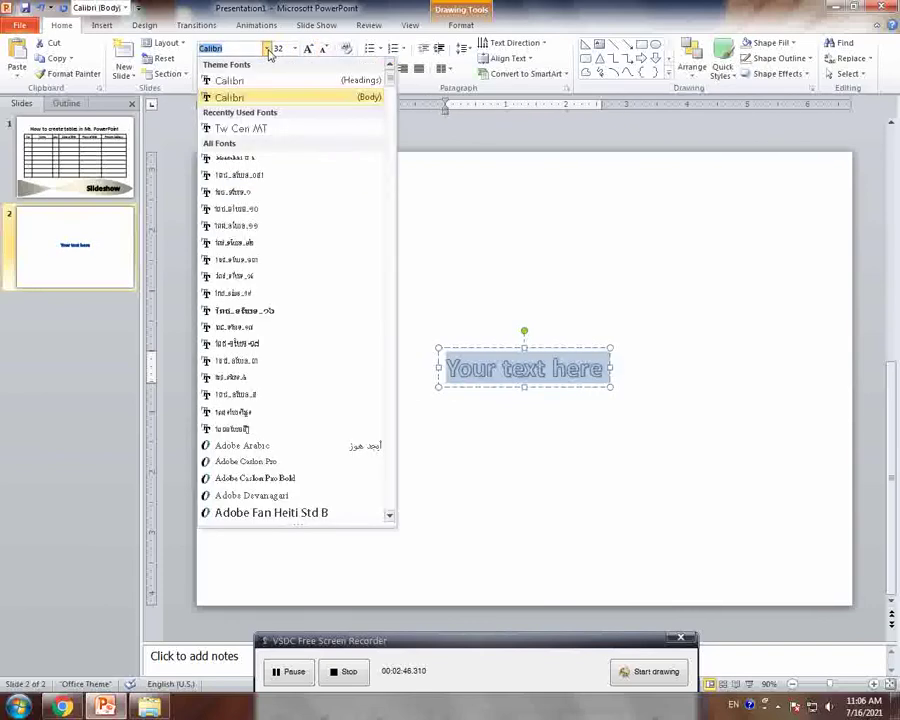
pyautogui.click(253, 132)
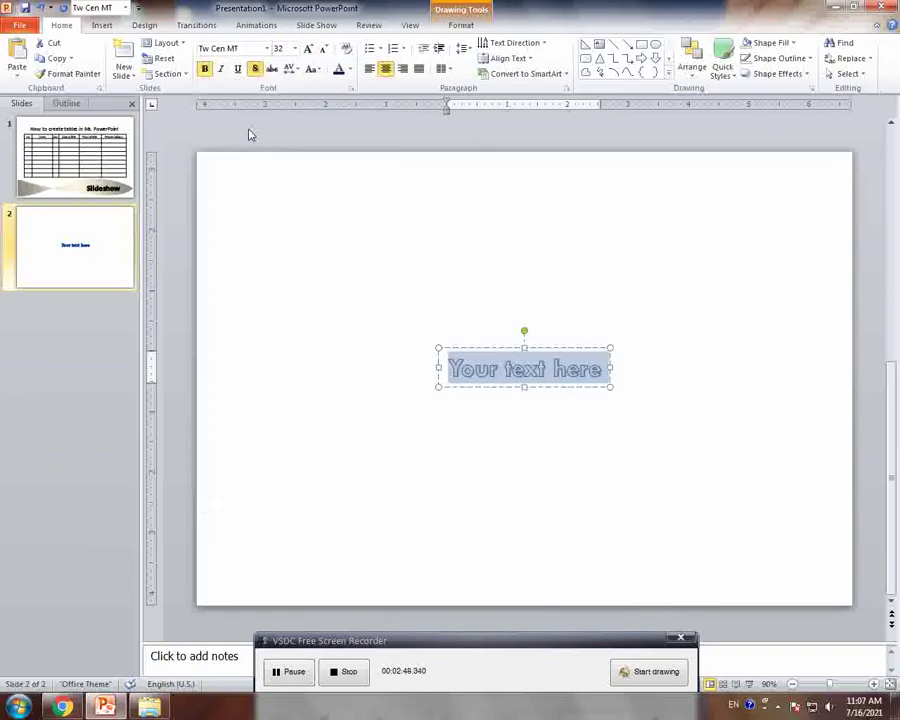
# Replace the placeholder with 'How to create tables in Ms. PowerPoint' and move it near the top.
pyautogui.click(603, 369)
pyautogui.moveTo(603, 369); pyautogui.dragTo(459, 371)
pyautogui.write('How to crea')
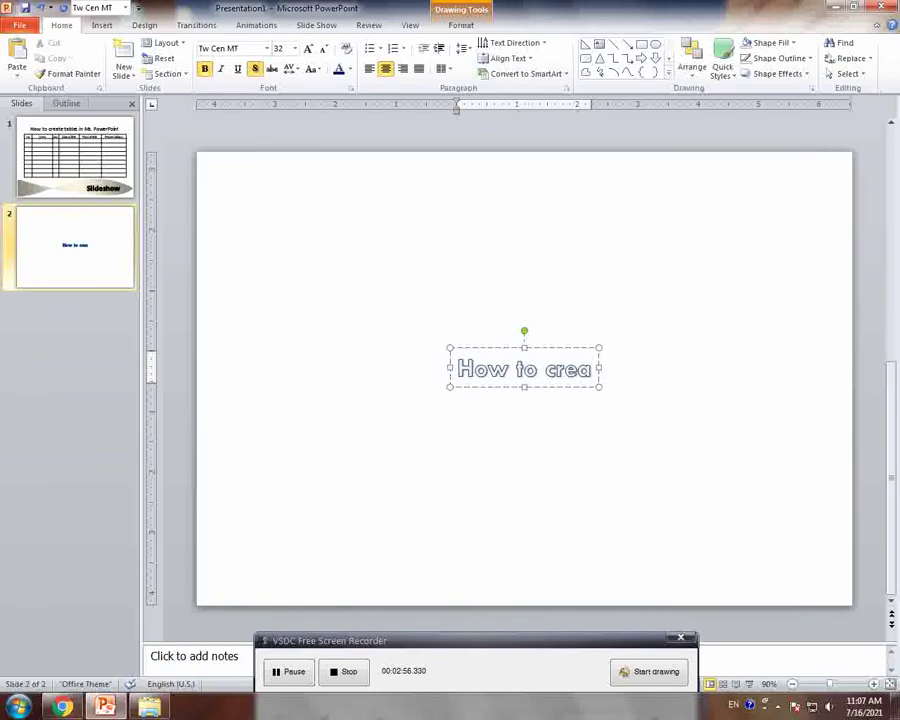
pyautogui.write('t e tables in Ms. PowerPoint')
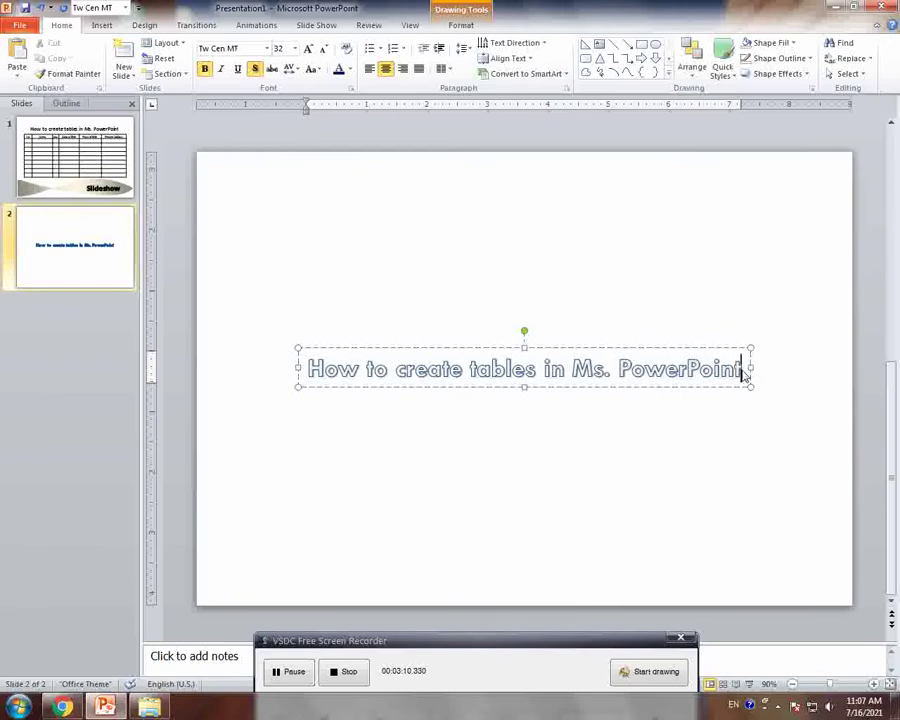
pyautogui.click(635, 351)
pyautogui.moveTo(629, 349); pyautogui.dragTo(631, 202)
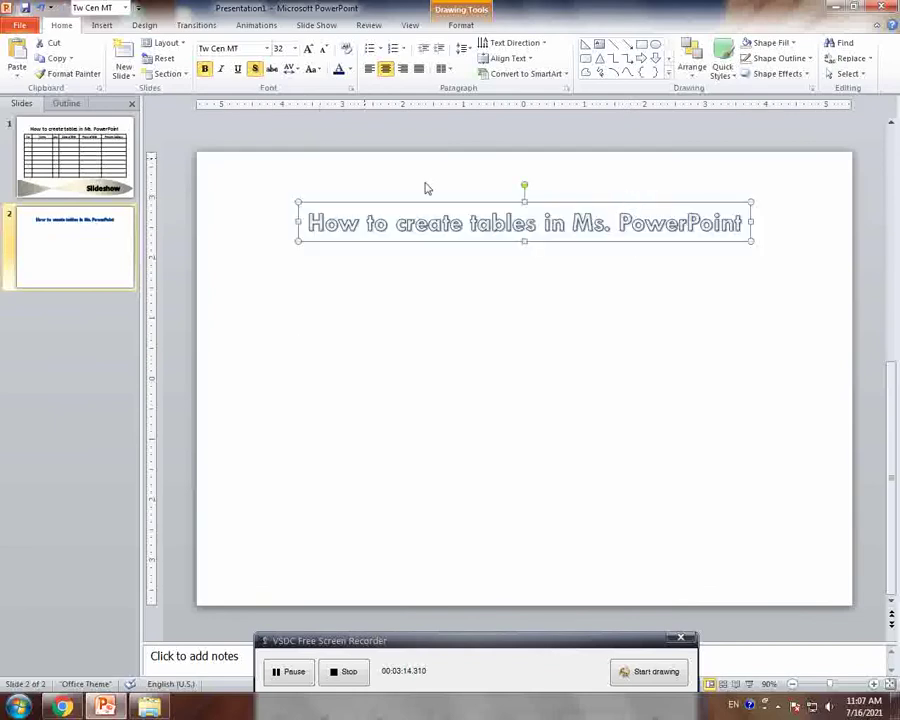
pyautogui.moveTo(464, 201); pyautogui.dragTo(464, 184)
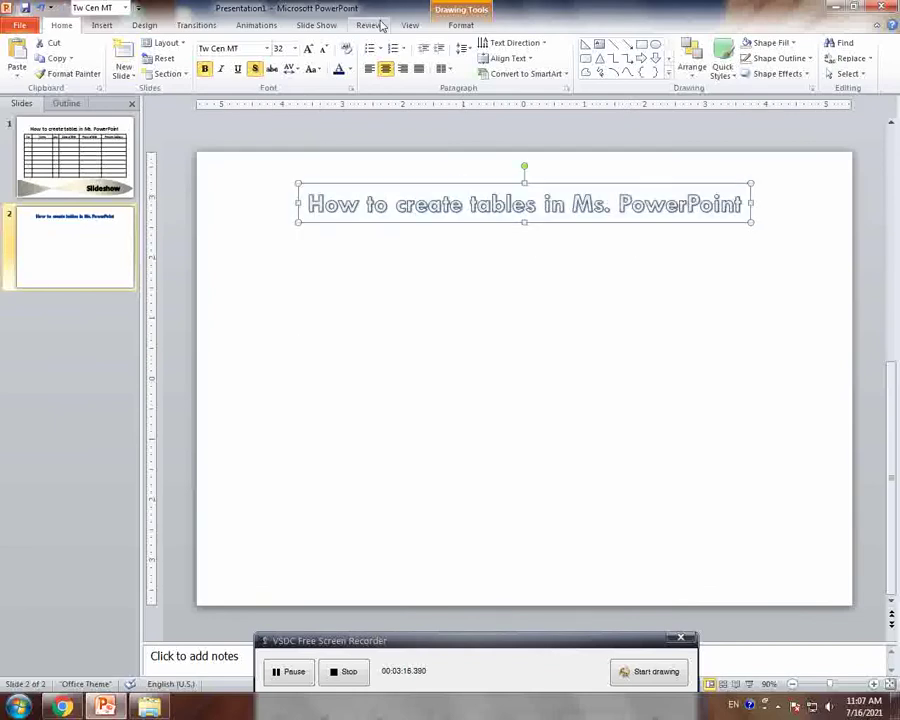
# Align the WordArt title to the centre, give it solid black fill, and set No Outline.
pyautogui.click(459, 28)
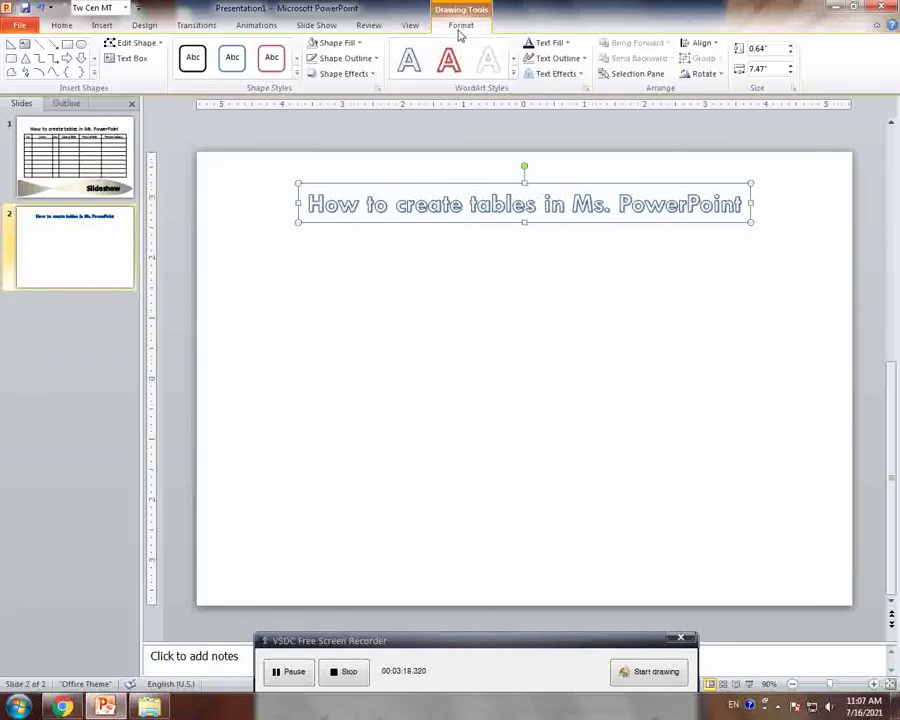
pyautogui.click(712, 48)
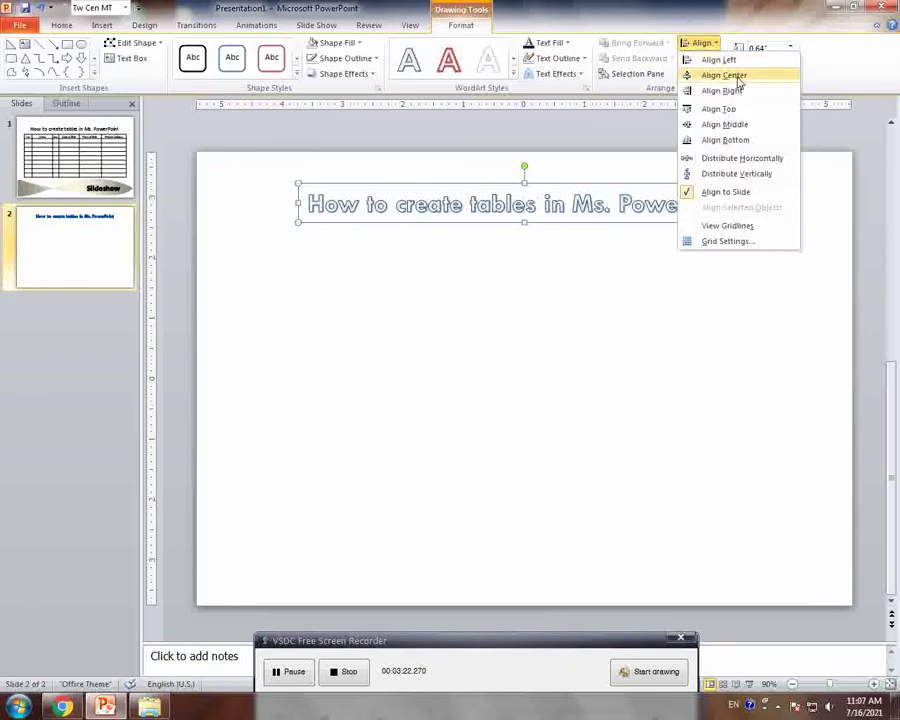
pyautogui.click(740, 76)
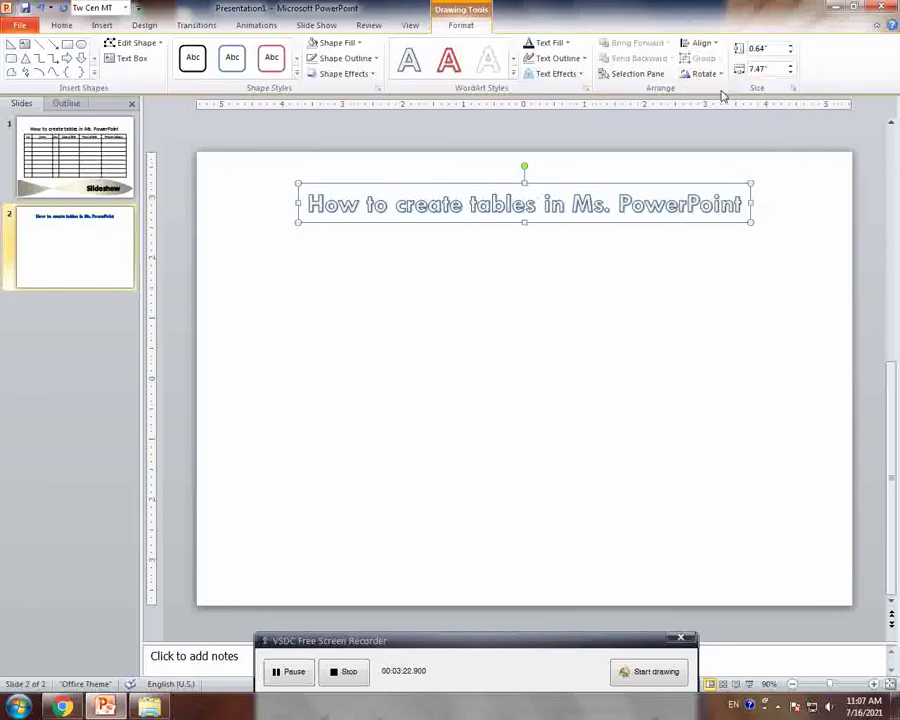
pyautogui.click(555, 45)
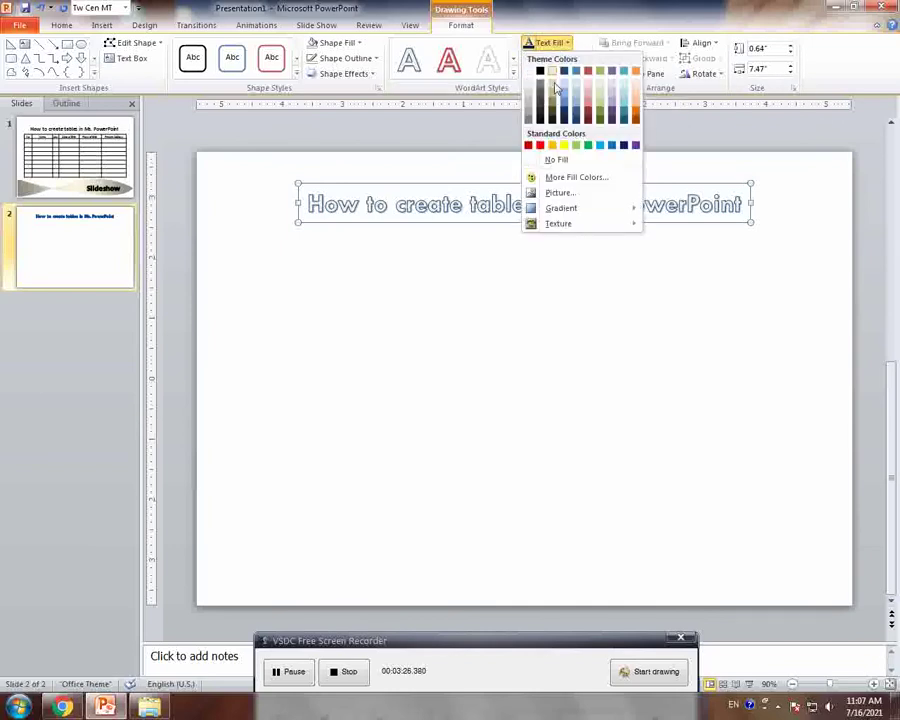
pyautogui.click(543, 76)
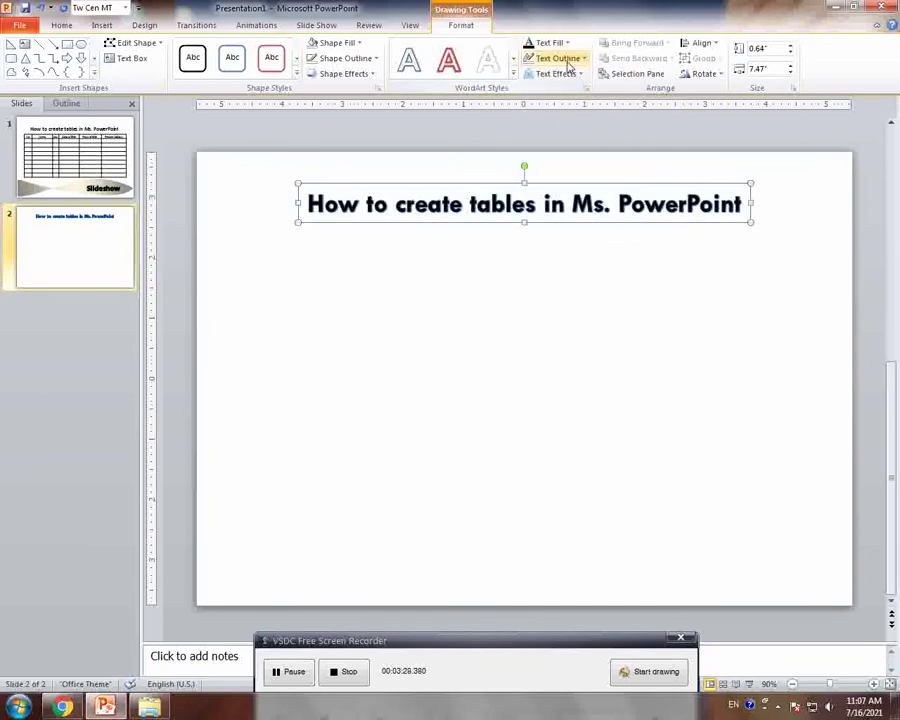
pyautogui.click(557, 58)
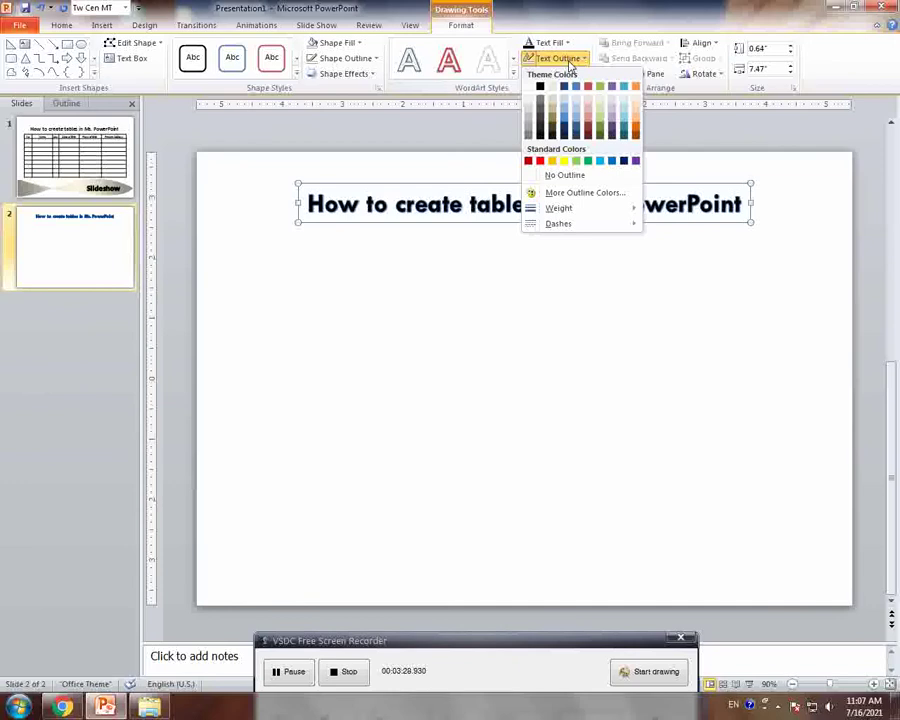
pyautogui.click(566, 176)
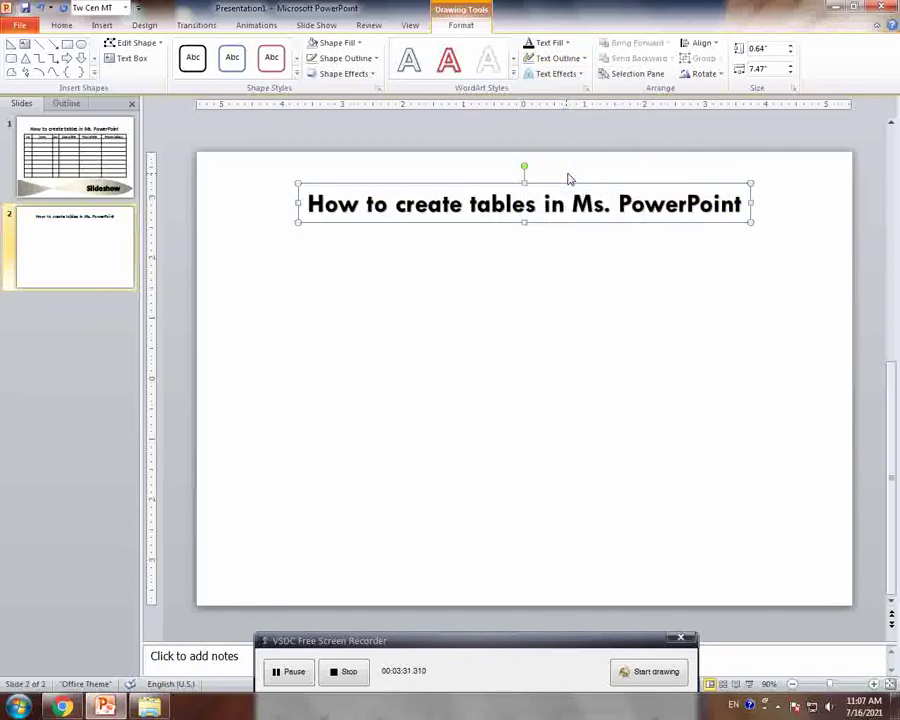
# Select the whole title line and raise its font size from 32 to 40 pt.
pyautogui.doubleClick(333, 204)
pyautogui.tripleClick(424, 203)
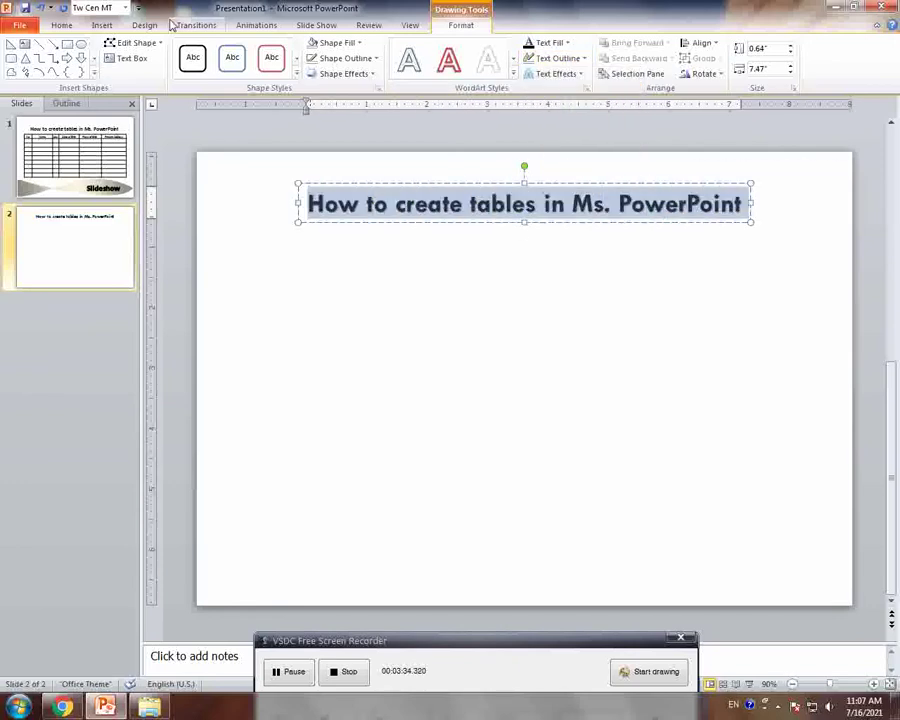
pyautogui.click(62, 26)
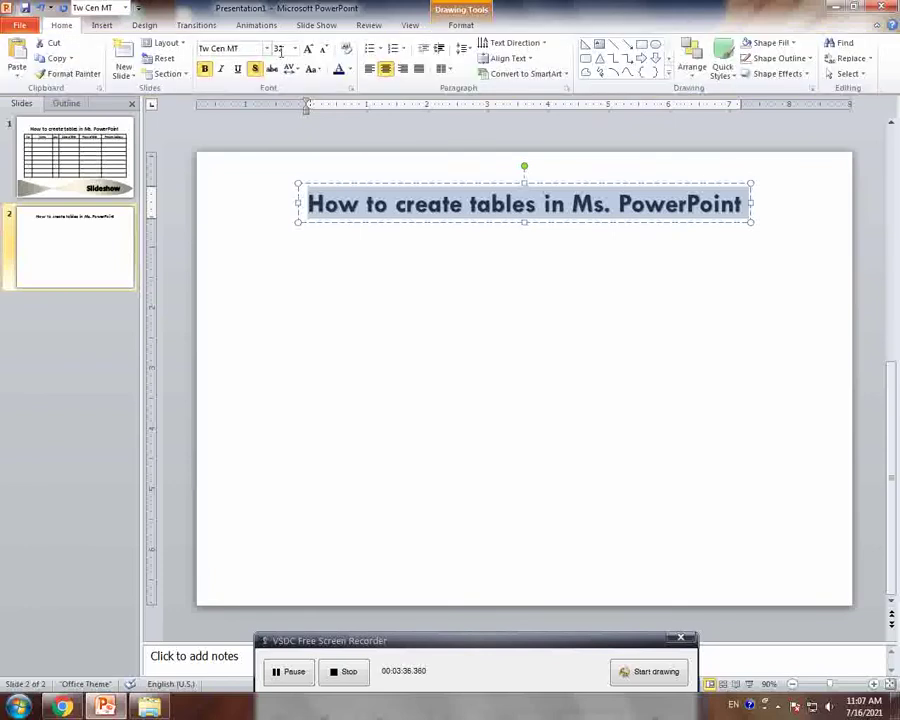
pyautogui.click(311, 49)
pyautogui.click(311, 49)
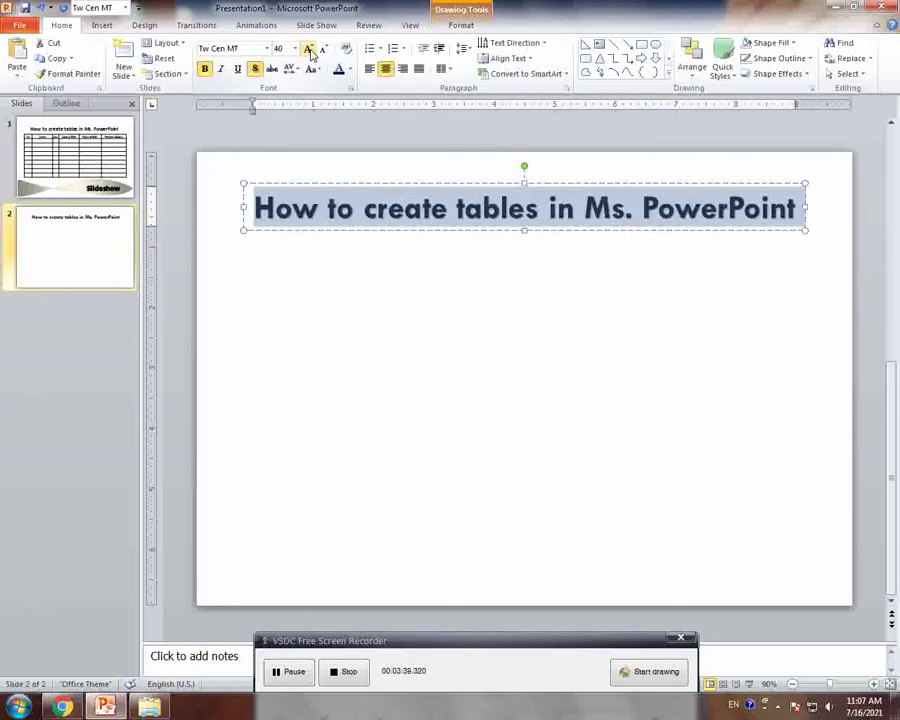
pyautogui.click(295, 48)
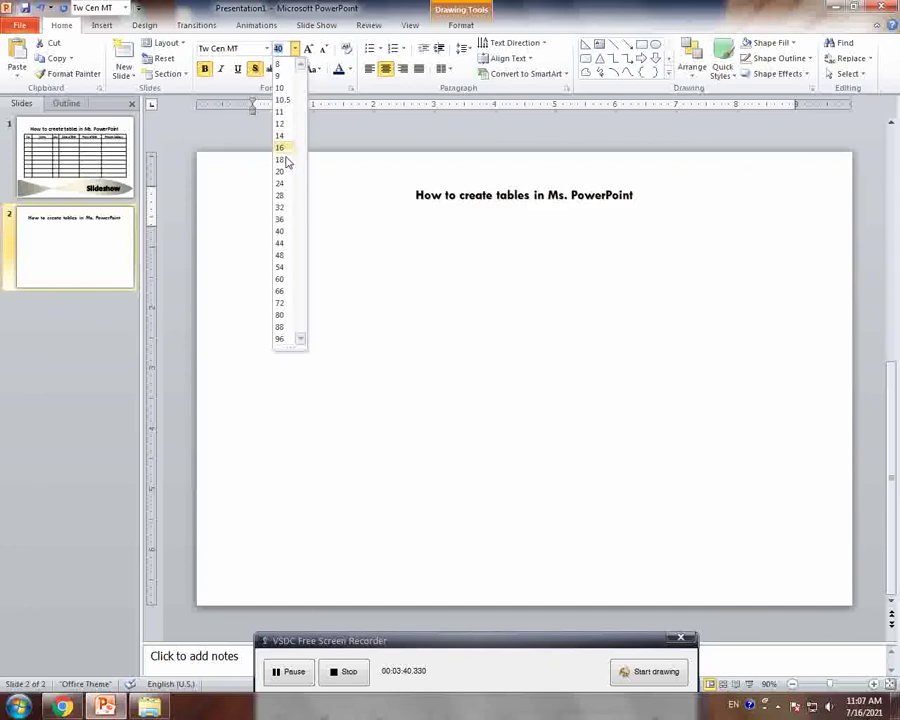
pyautogui.click(282, 231)
pyautogui.click(405, 265)
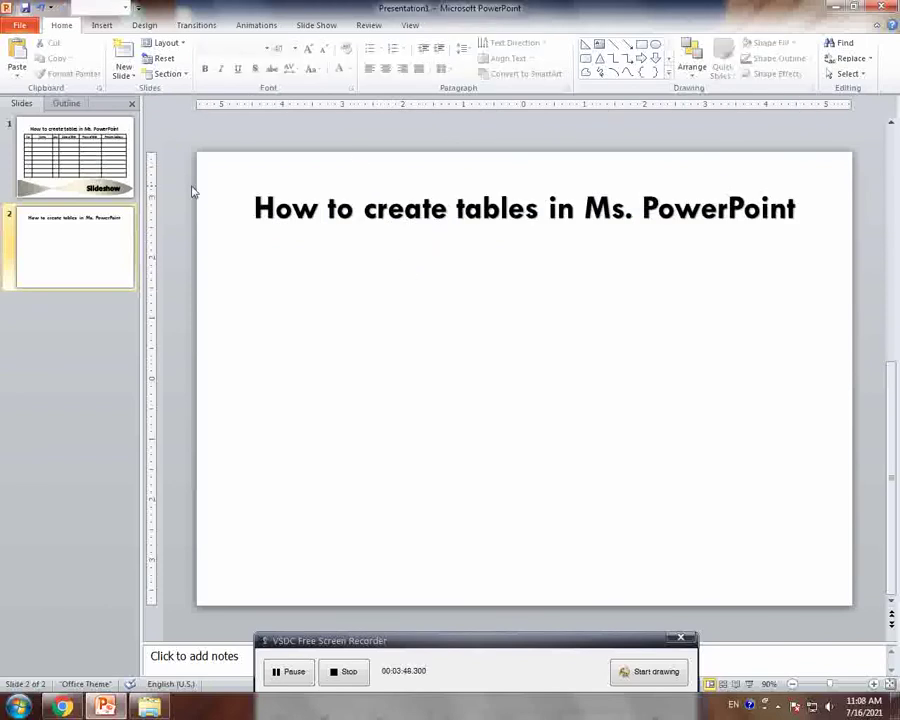
# Show slide 1 and step through its table headers from No to Present Address.
pyautogui.click(110, 160)
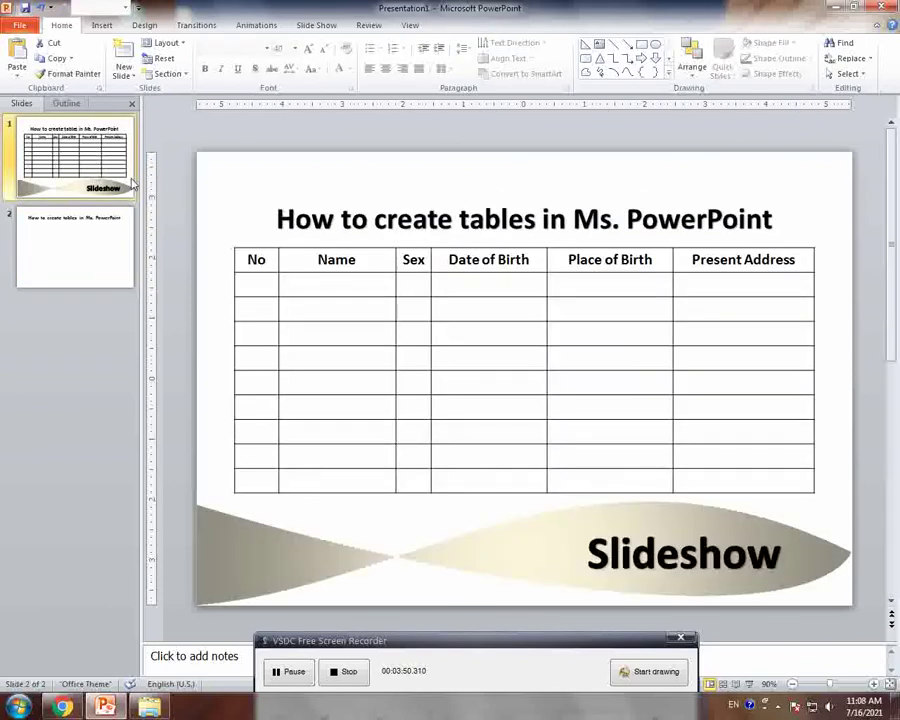
pyautogui.click(266, 265)
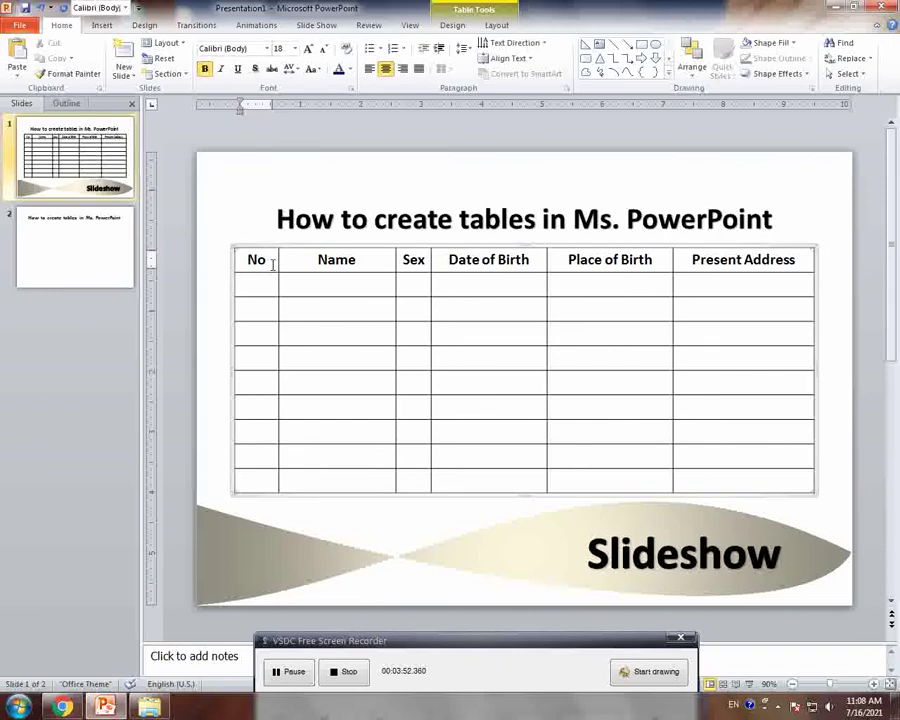
pyautogui.click(338, 259)
pyautogui.click(410, 259)
pyautogui.click(500, 259)
pyautogui.click(589, 260)
pyautogui.click(705, 259)
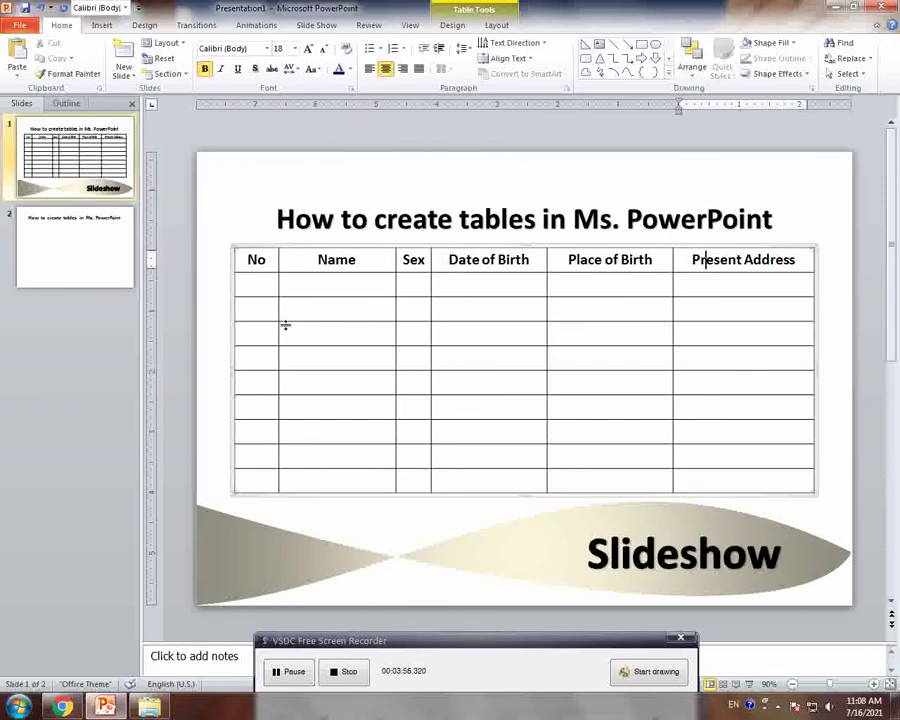
# Step down the No column cells of slide 1's table, then return to slide 2.
pyautogui.click(258, 282)
pyautogui.click(258, 307)
pyautogui.click(257, 333)
pyautogui.click(258, 357)
pyautogui.click(259, 381)
pyautogui.click(259, 406)
pyautogui.click(260, 430)
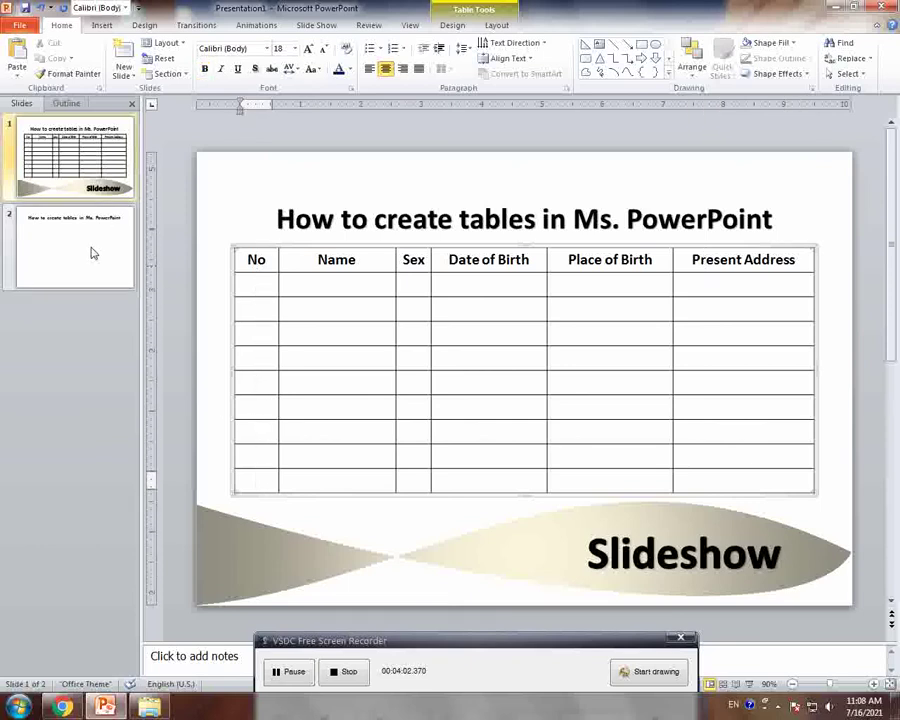
pyautogui.click(88, 248)
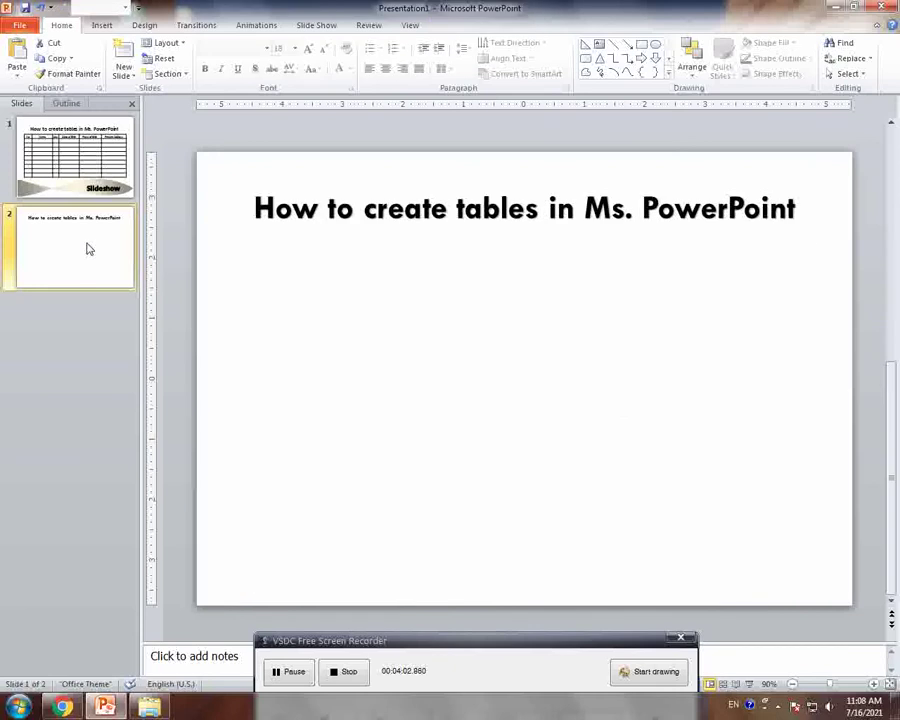
# Insert a 6-column, 10-row table on slide 2 through the Insert Table dialog.
pyautogui.click(102, 27)
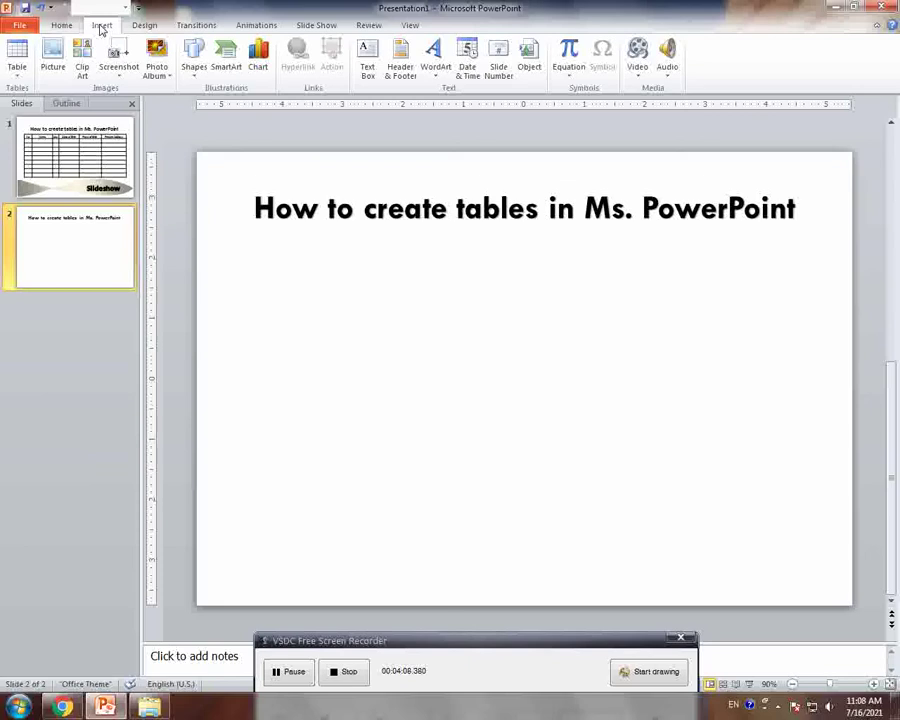
pyautogui.click(16, 80)
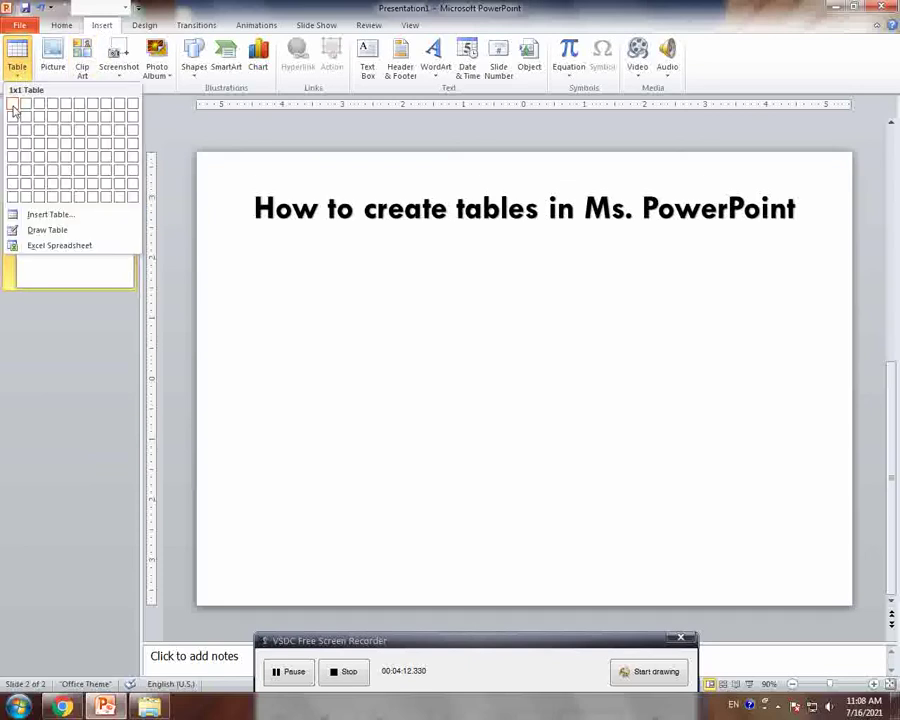
pyautogui.click(72, 221)
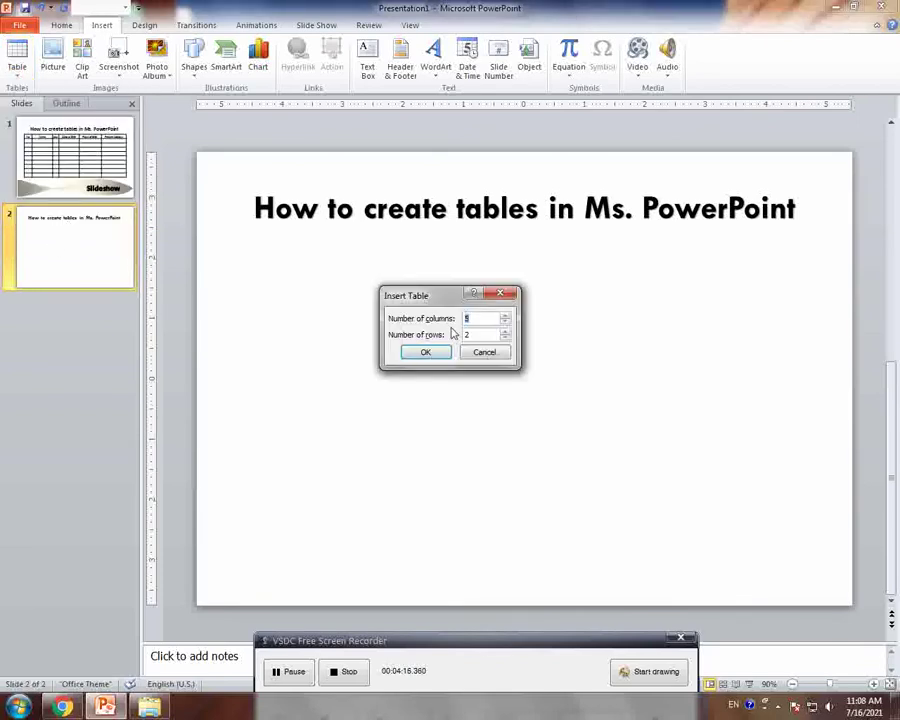
pyautogui.moveTo(480, 318); pyautogui.dragTo(467, 318)
pyautogui.write('5')
pyautogui.doubleClick(471, 319)
pyautogui.click(489, 318)
pyautogui.click(504, 320)
pyautogui.click(468, 335)
pyautogui.write('10')
pyautogui.click(409, 352)
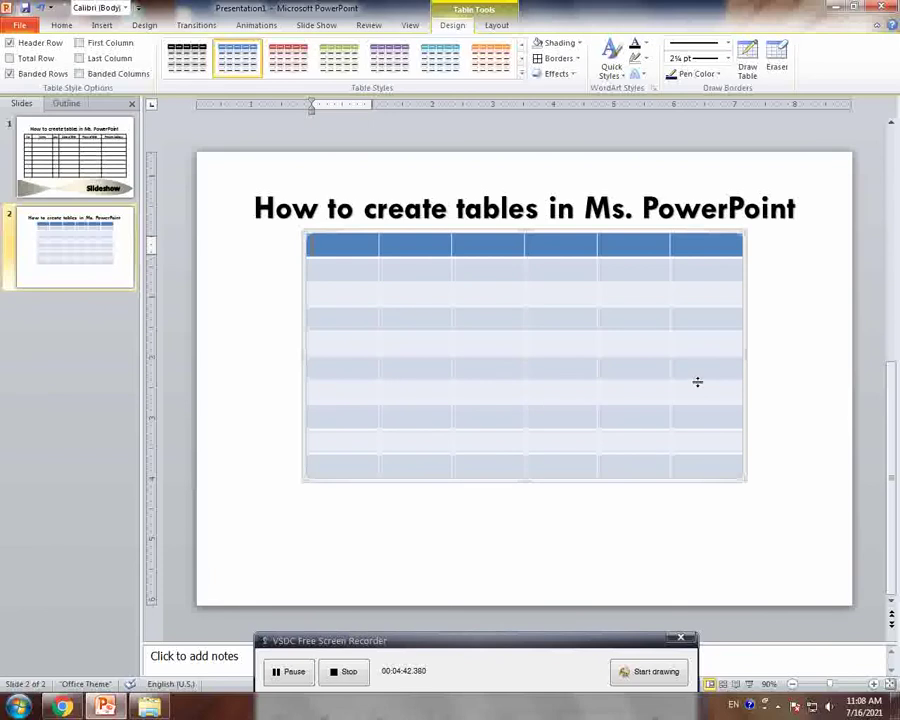
# Shift slide 2's table left under the title and widen it to the right.
pyautogui.scroll(2, 694, 380)
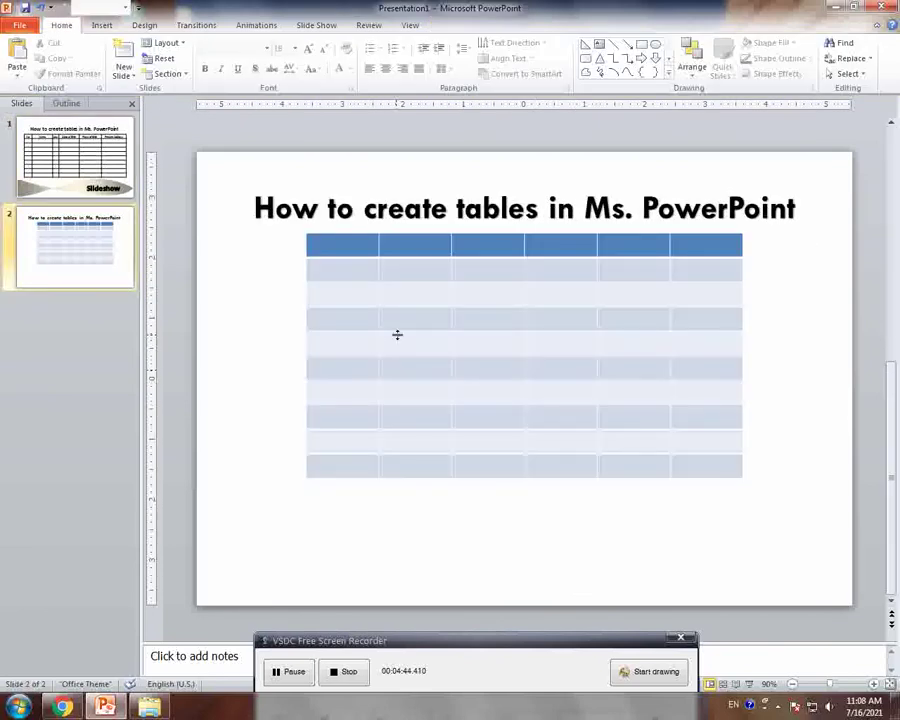
pyautogui.scroll(1, 396, 333)
pyautogui.click(114, 268)
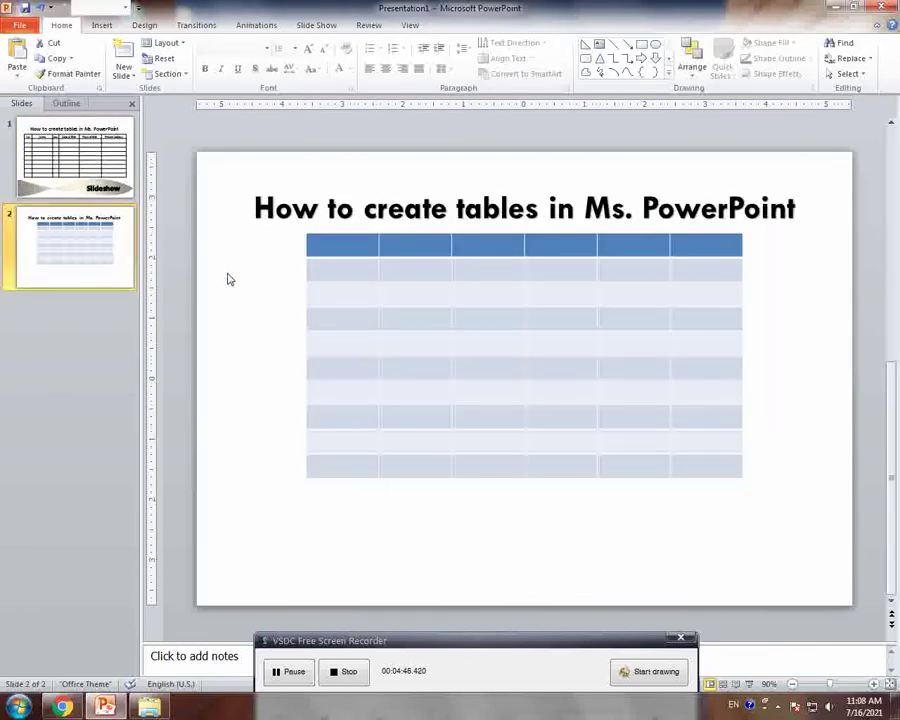
pyautogui.click(364, 290)
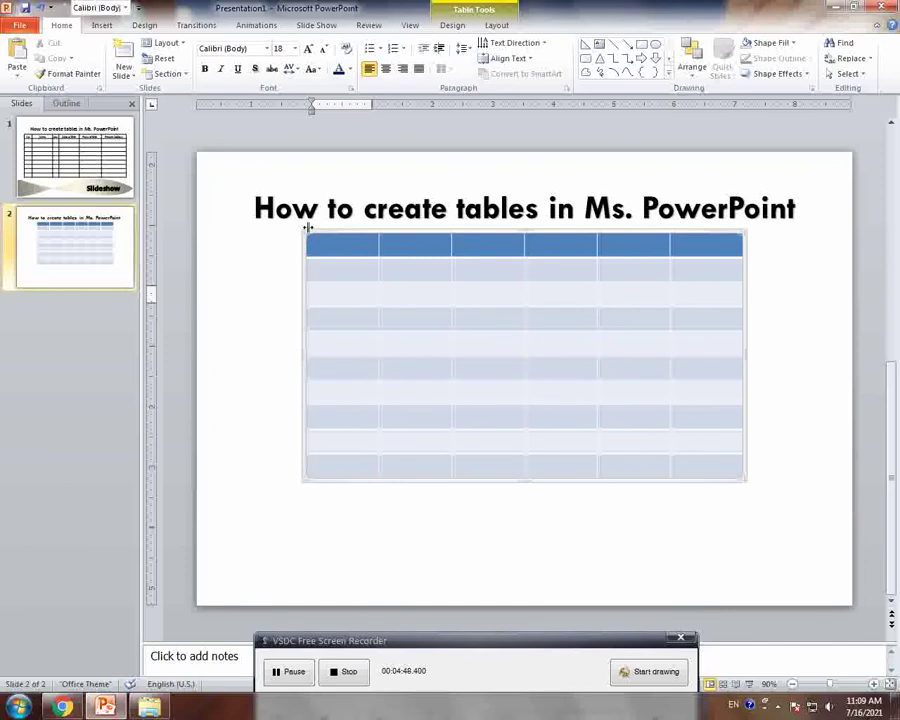
pyautogui.moveTo(303, 235); pyautogui.dragTo(264, 233)
pyautogui.moveTo(745, 237); pyautogui.dragTo(790, 232)
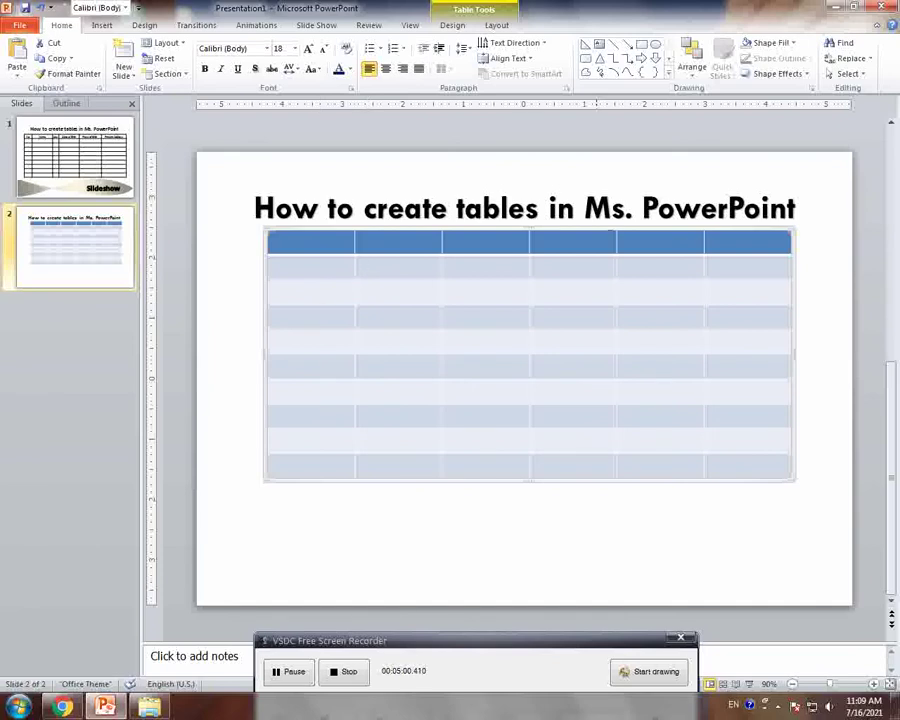
pyautogui.click(820, 257)
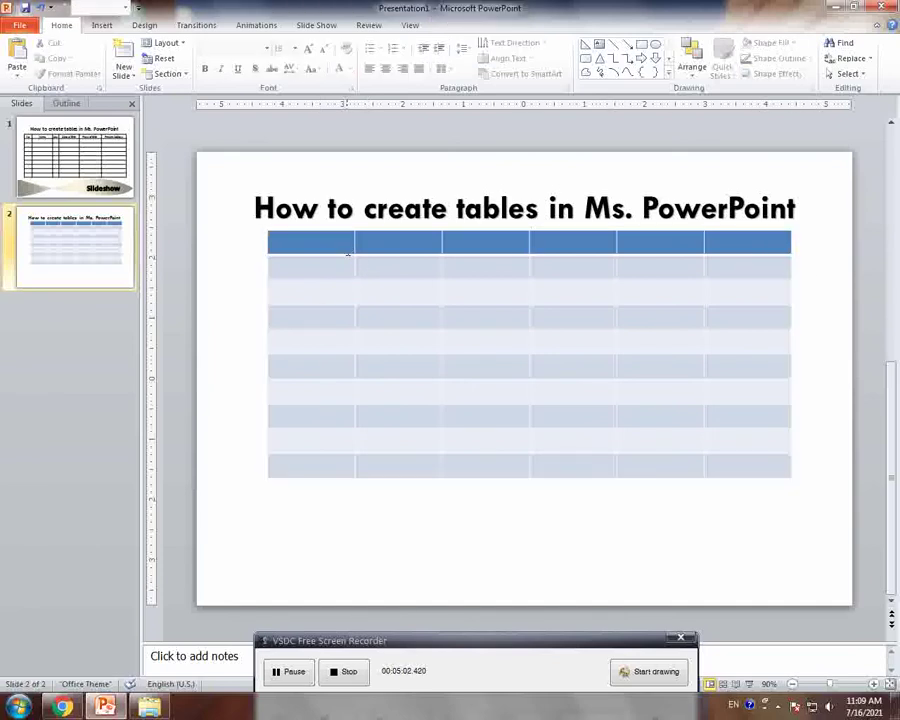
# Stretch the table's left and right edges outward to span the title's width.
pyautogui.click(391, 270)
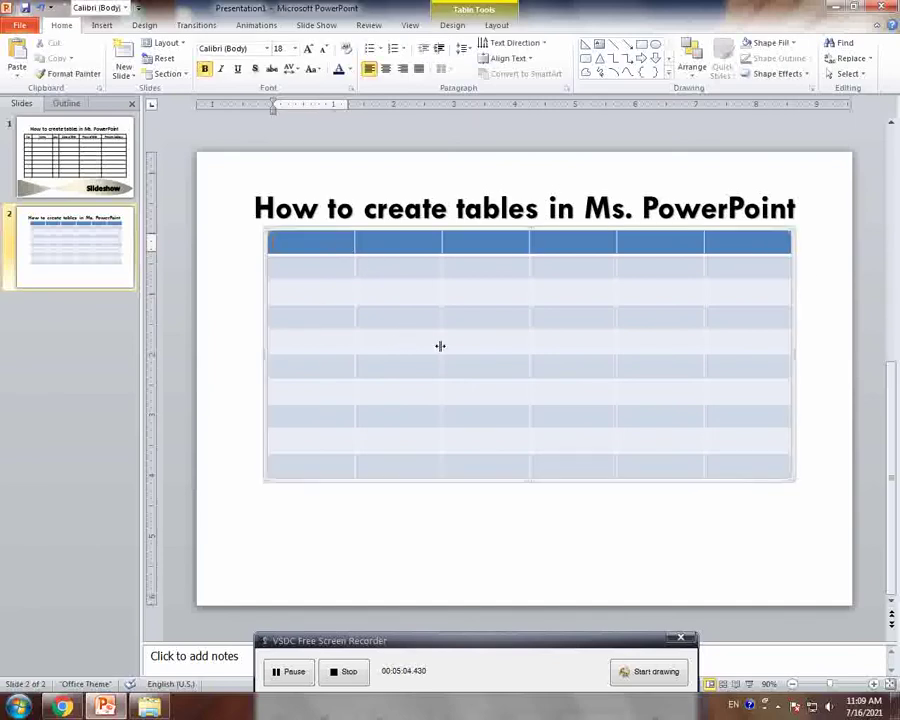
pyautogui.click(817, 230)
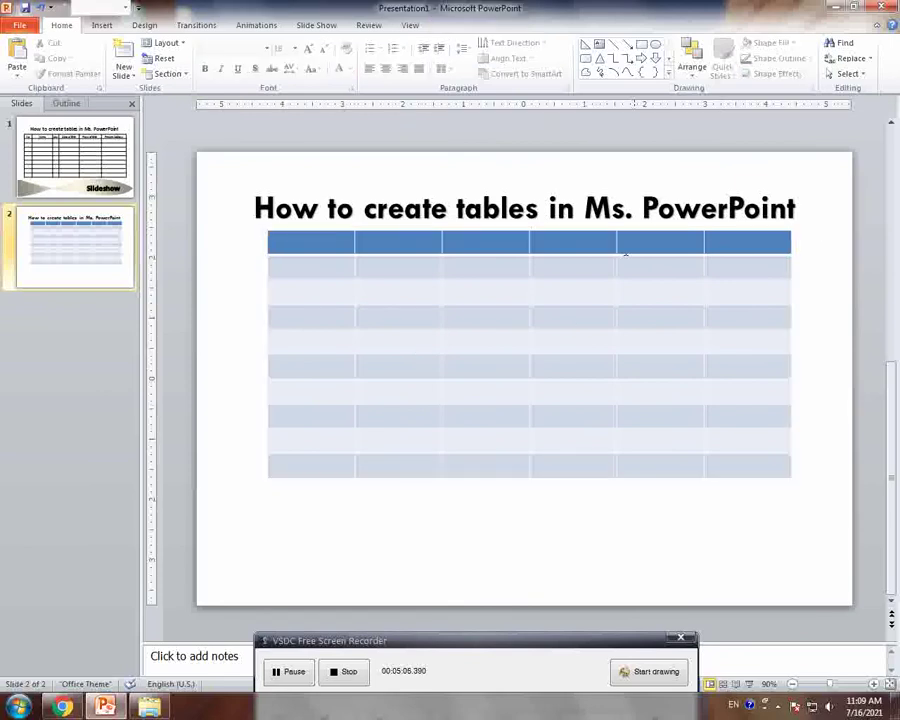
pyautogui.click(700, 241)
pyautogui.click(300, 242)
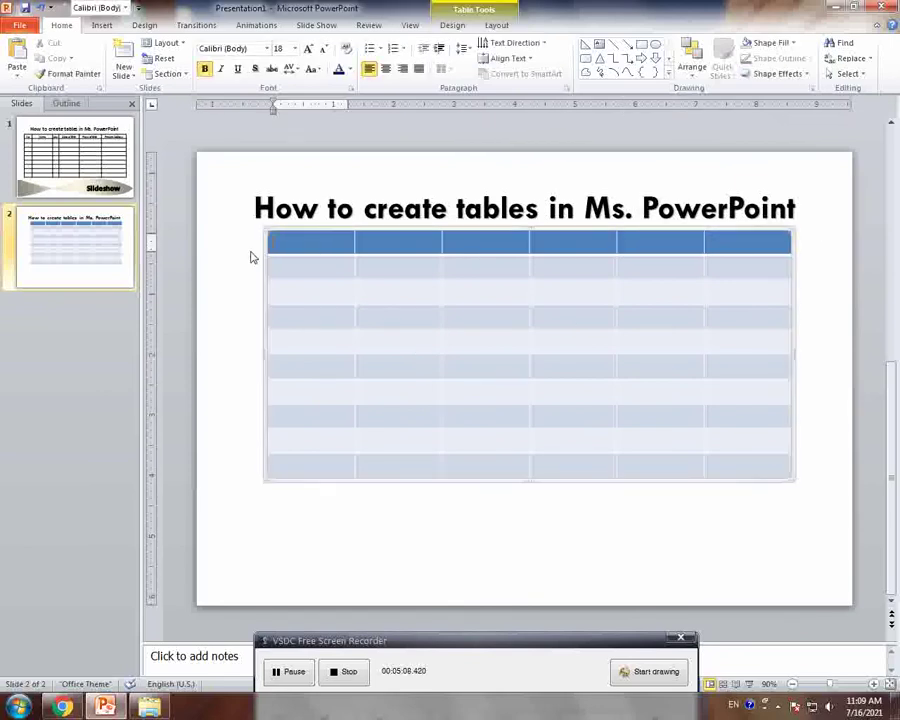
pyautogui.moveTo(268, 229); pyautogui.dragTo(257, 228)
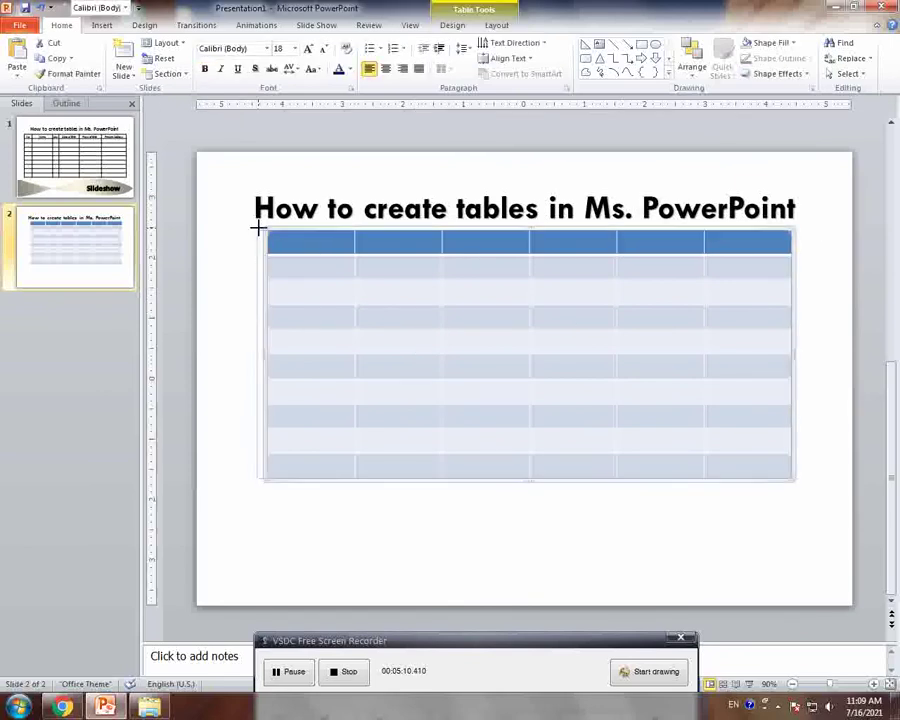
pyautogui.moveTo(789, 238); pyautogui.dragTo(796, 238)
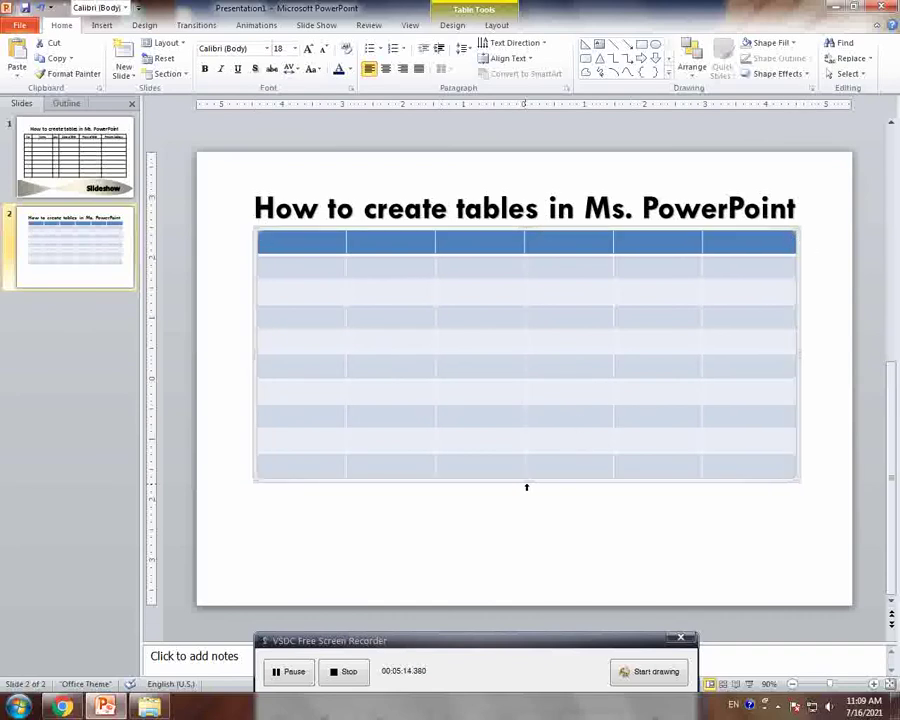
pyautogui.click(808, 268)
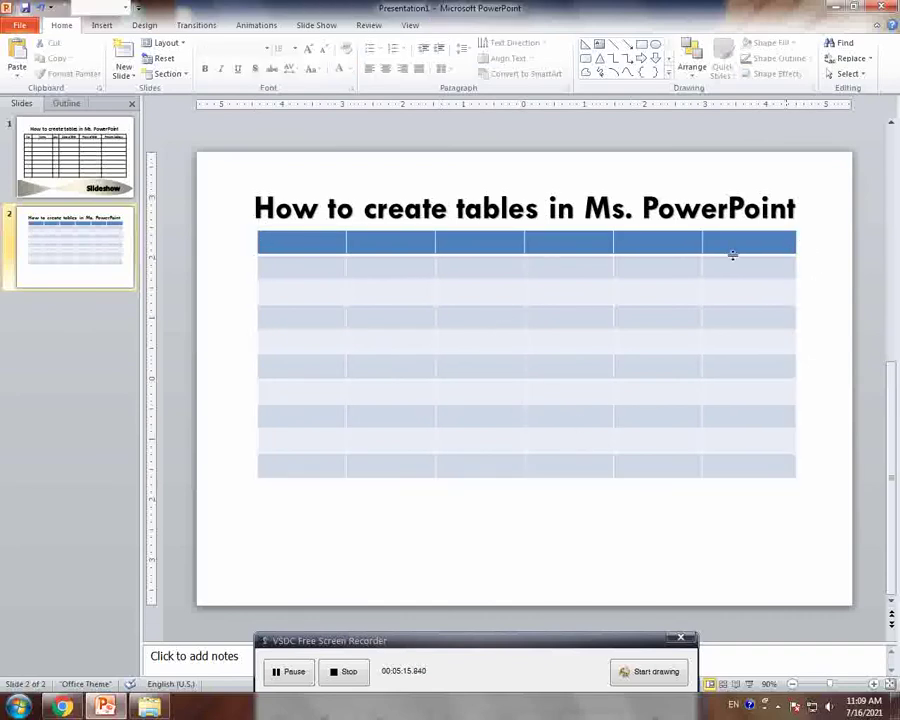
# Touch up the No, Name, Sex and Date of Birth header cells of slide 2's table.
pyautogui.click(320, 255)
pyautogui.write('No')
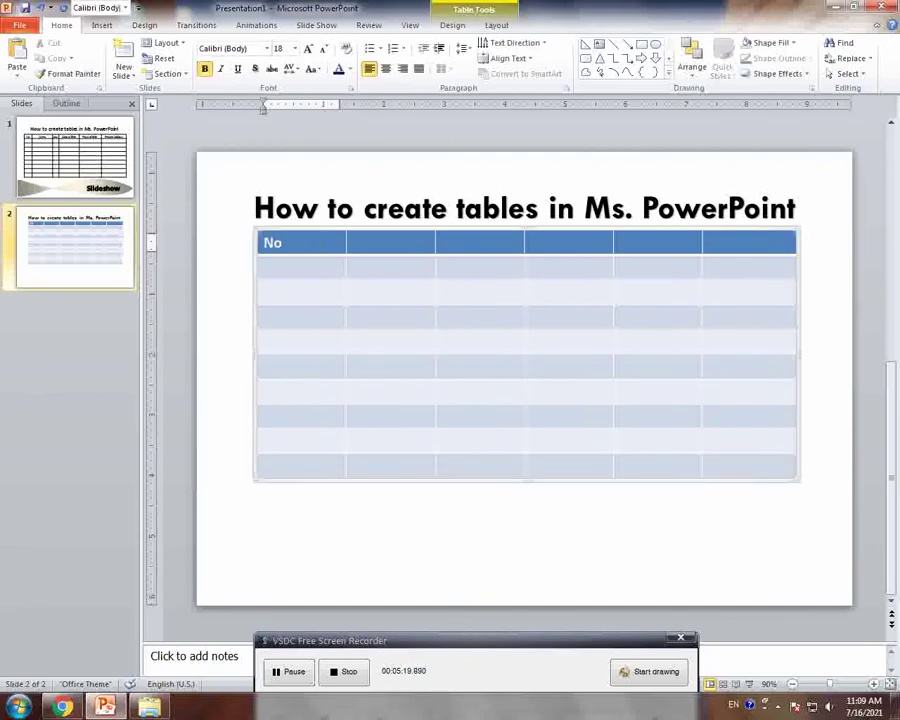
pyautogui.click(351, 242)
pyautogui.write('Name')
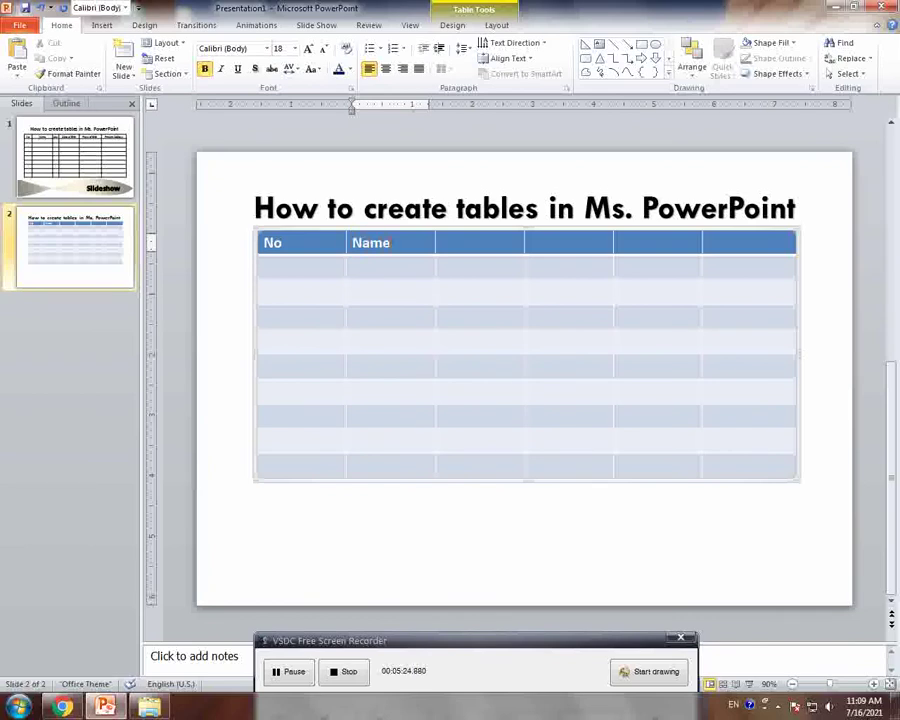
pyautogui.click(441, 242)
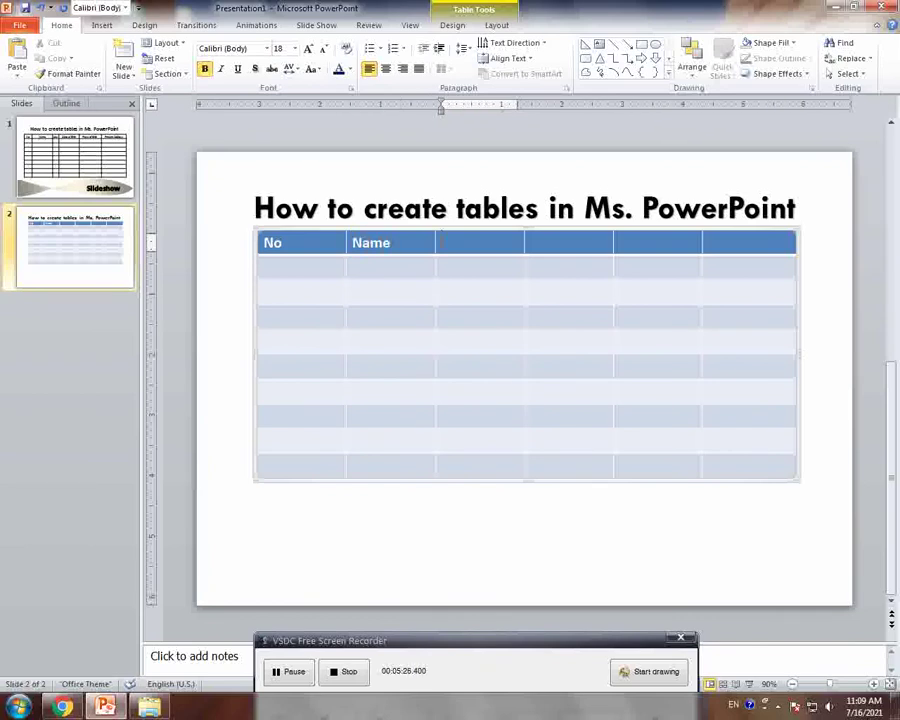
pyautogui.write('Sex')
pyautogui.click(529, 242)
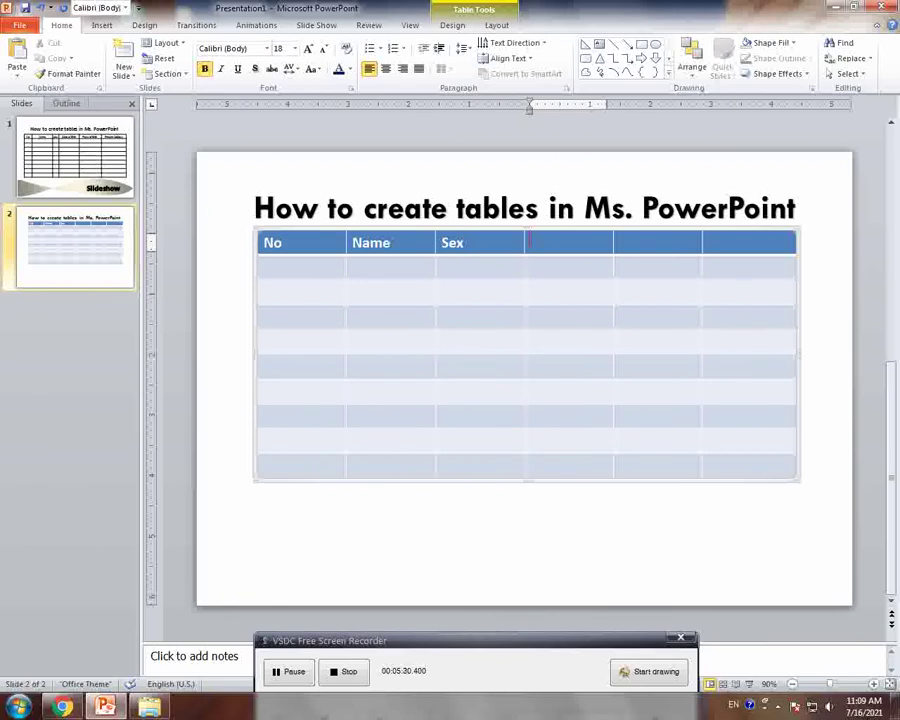
pyautogui.write('Date')
pyautogui.write('th')
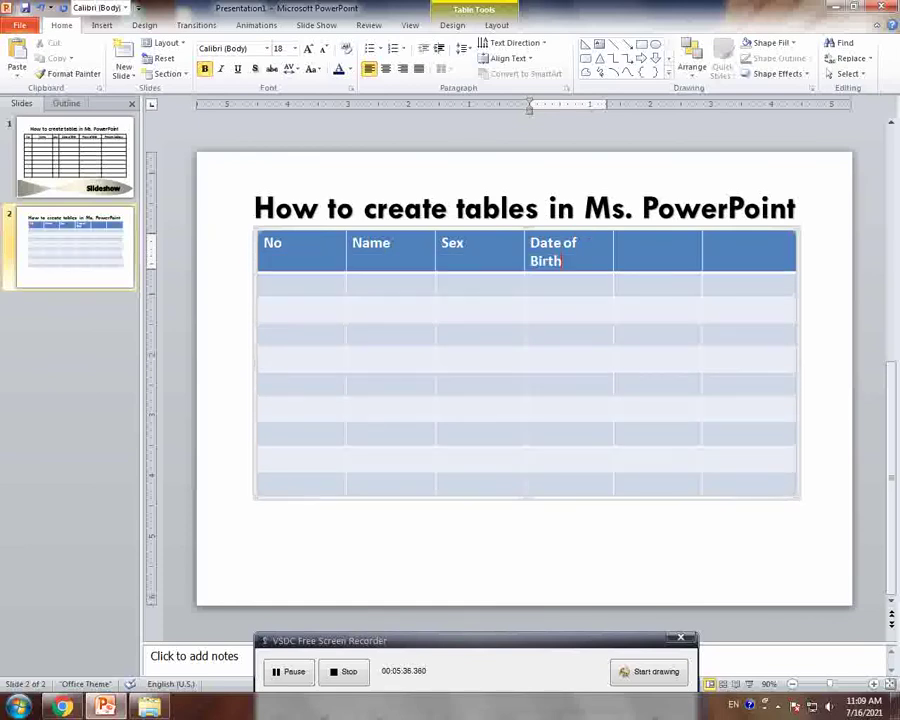
# Referring to slide 1, finish the 'Place of Birth' and 'Present Place' headings.
pyautogui.click(620, 243)
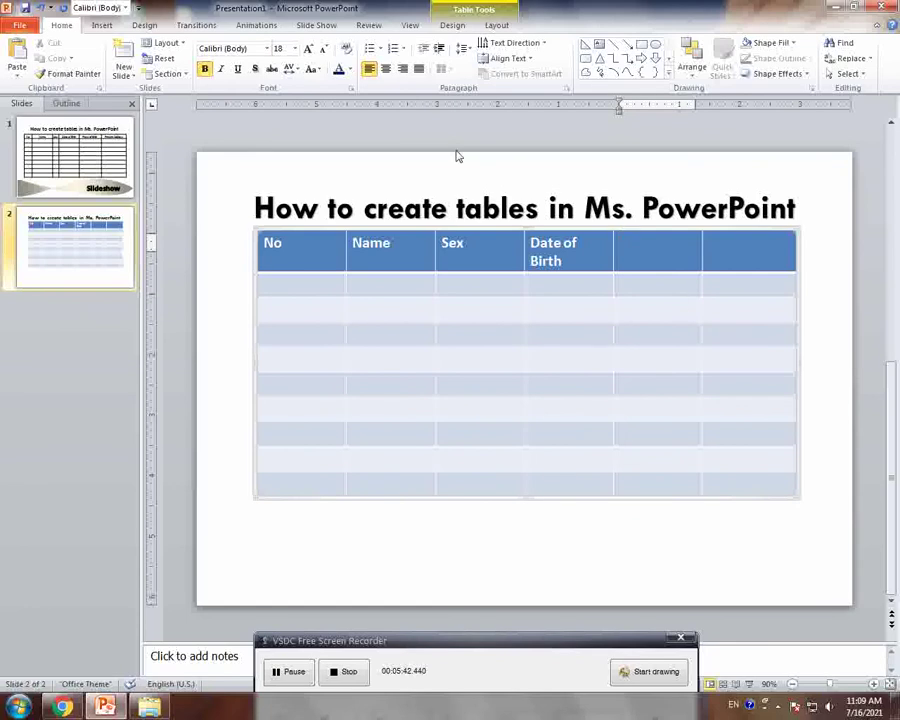
pyautogui.click(40, 118)
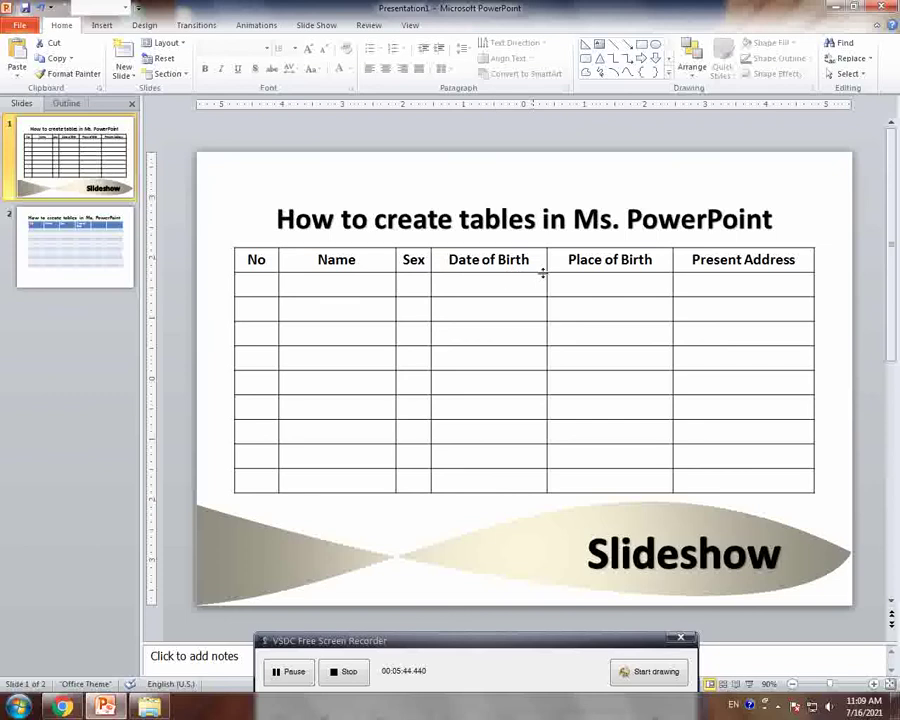
pyautogui.click(84, 251)
pyautogui.click(657, 251)
pyautogui.write('Place of Bir')
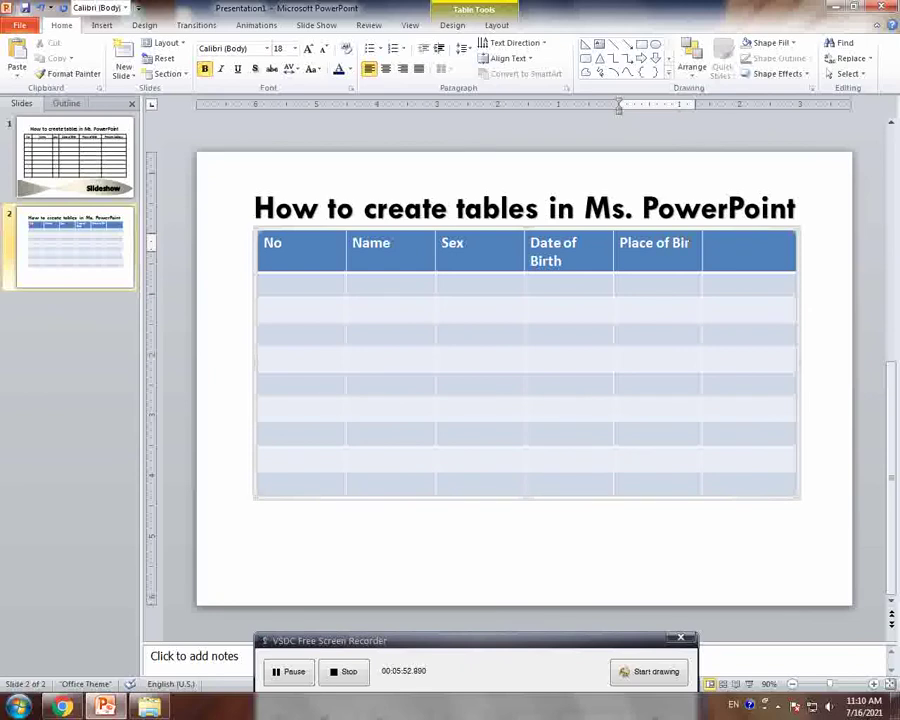
pyautogui.write('th')
pyautogui.click(708, 243)
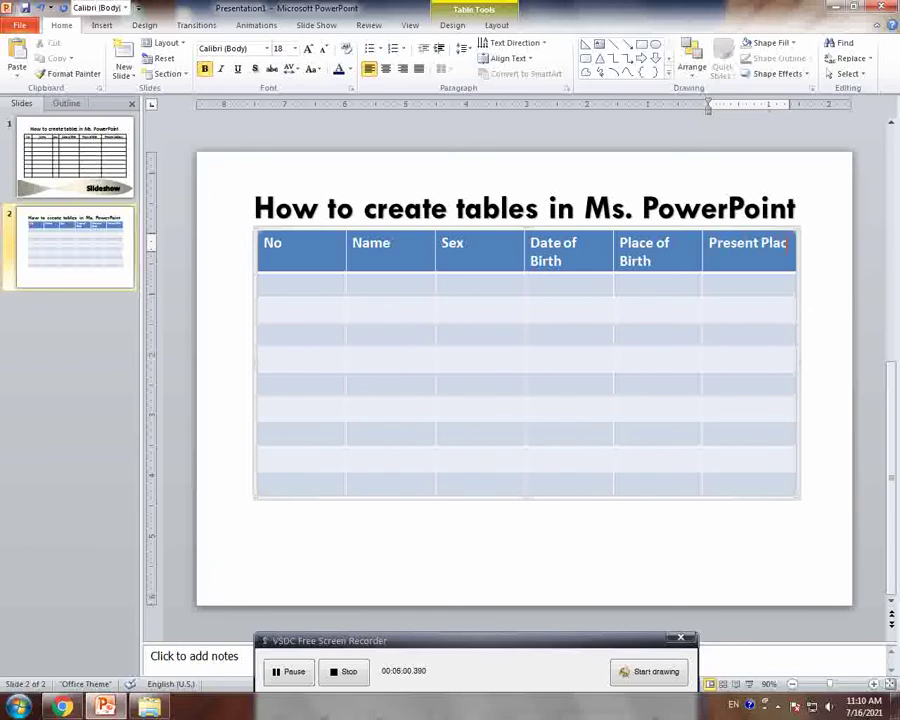
pyautogui.write('ce')
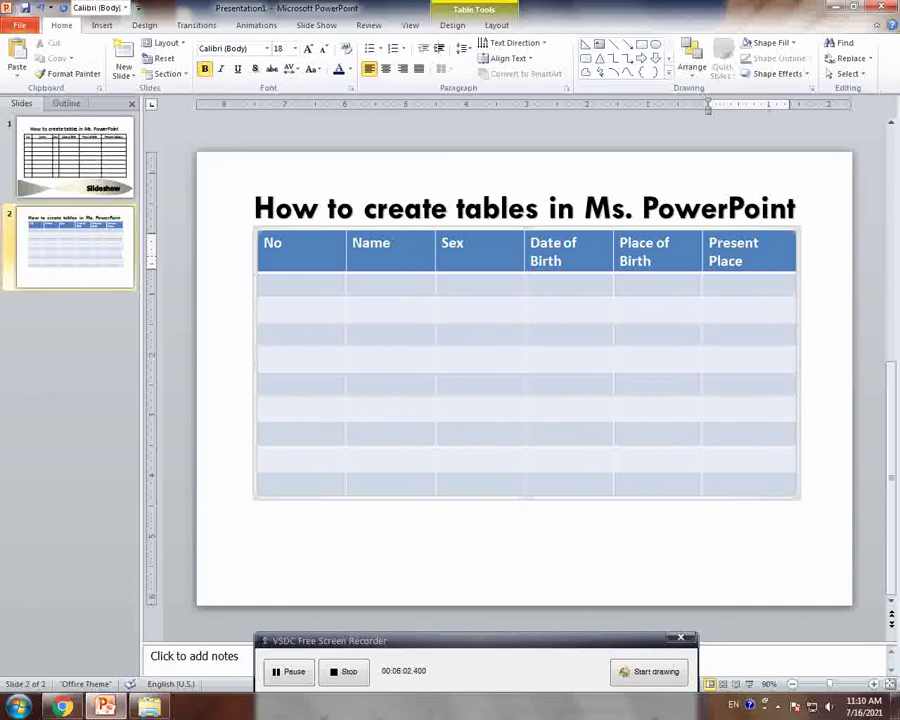
pyautogui.click(810, 247)
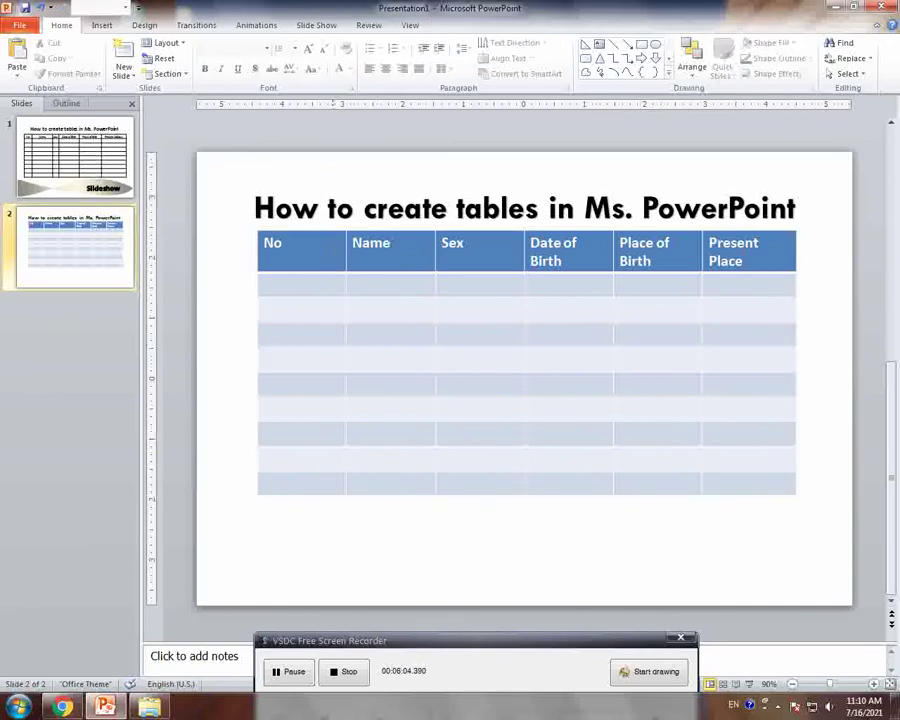
# Narrow No and widen Name, Sex, Date of Birth, Place of Birth and Present Place, then stretch the table both sides.
pyautogui.click(344, 253)
pyautogui.moveTo(344, 250); pyautogui.dragTo(302, 250)
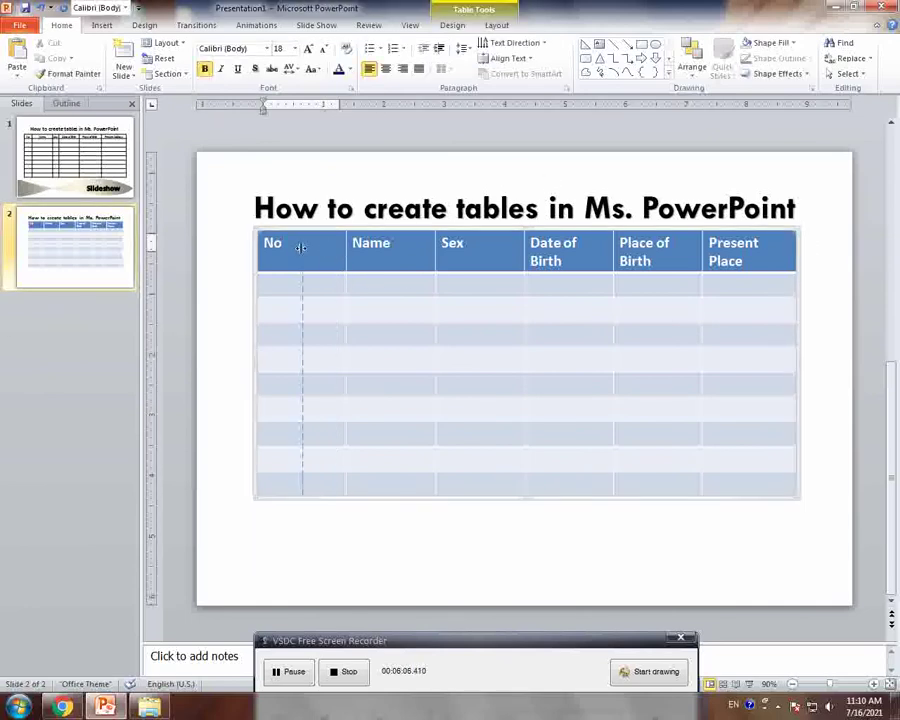
pyautogui.moveTo(434, 251); pyautogui.dragTo(428, 251)
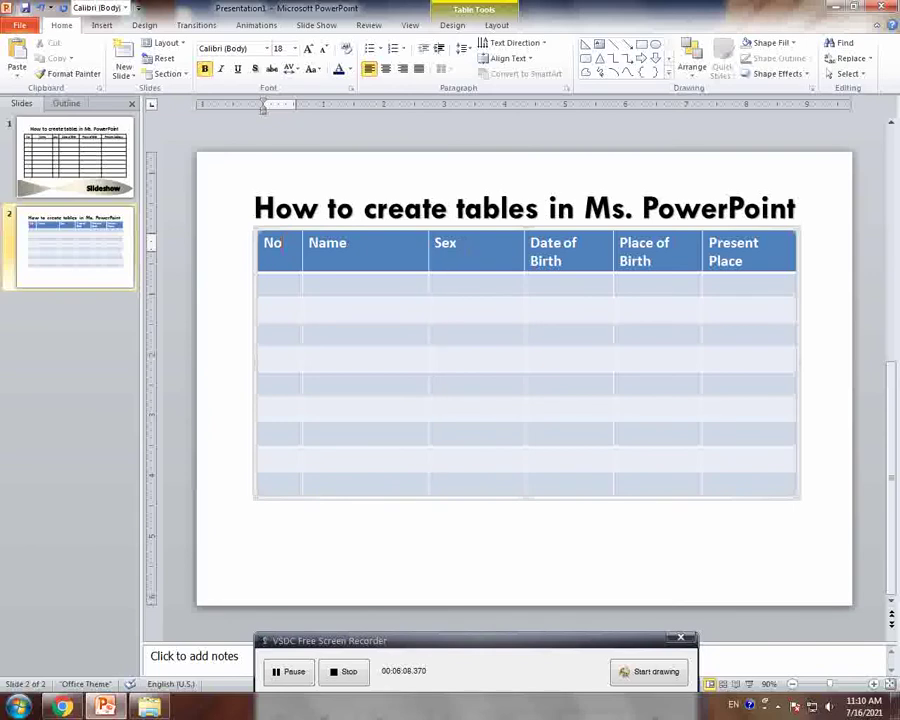
pyautogui.moveTo(523, 245); pyautogui.dragTo(464, 245)
pyautogui.moveTo(613, 249); pyautogui.dragTo(575, 249)
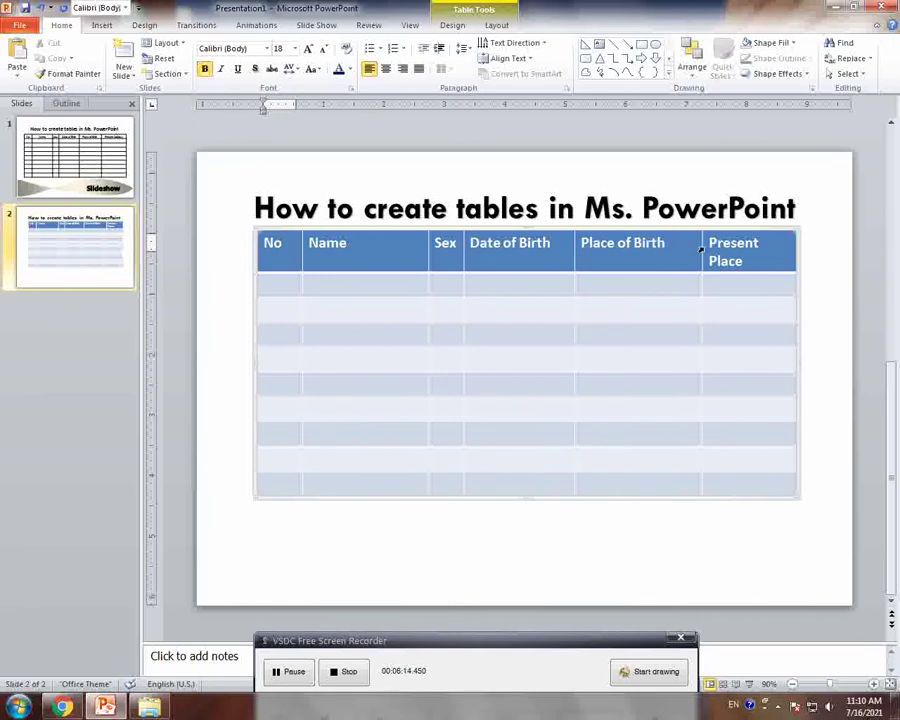
pyautogui.moveTo(700, 243); pyautogui.dragTo(685, 243)
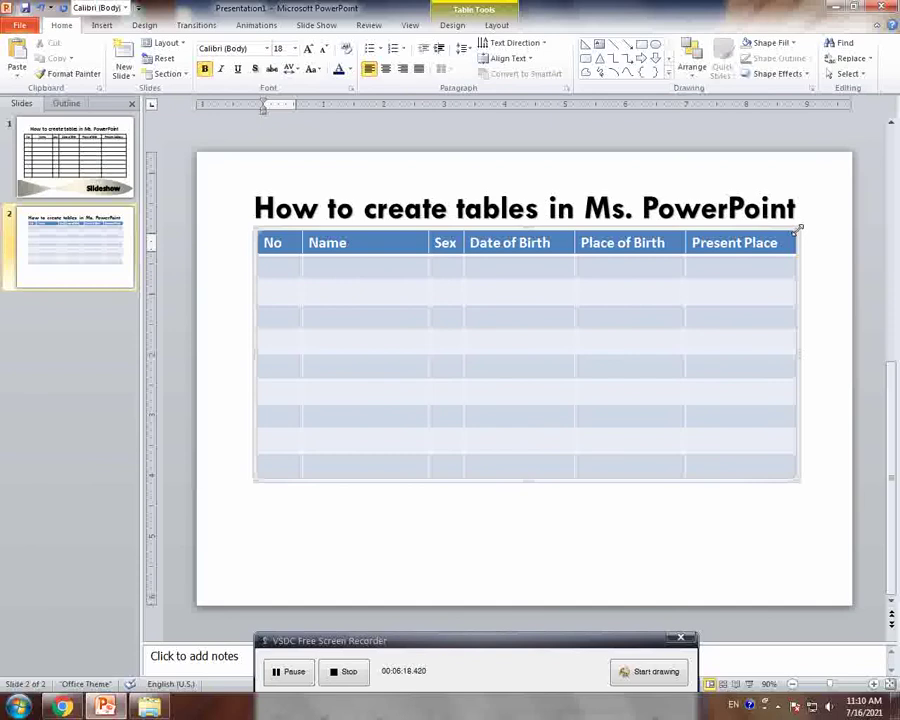
pyautogui.moveTo(799, 228); pyautogui.dragTo(827, 225)
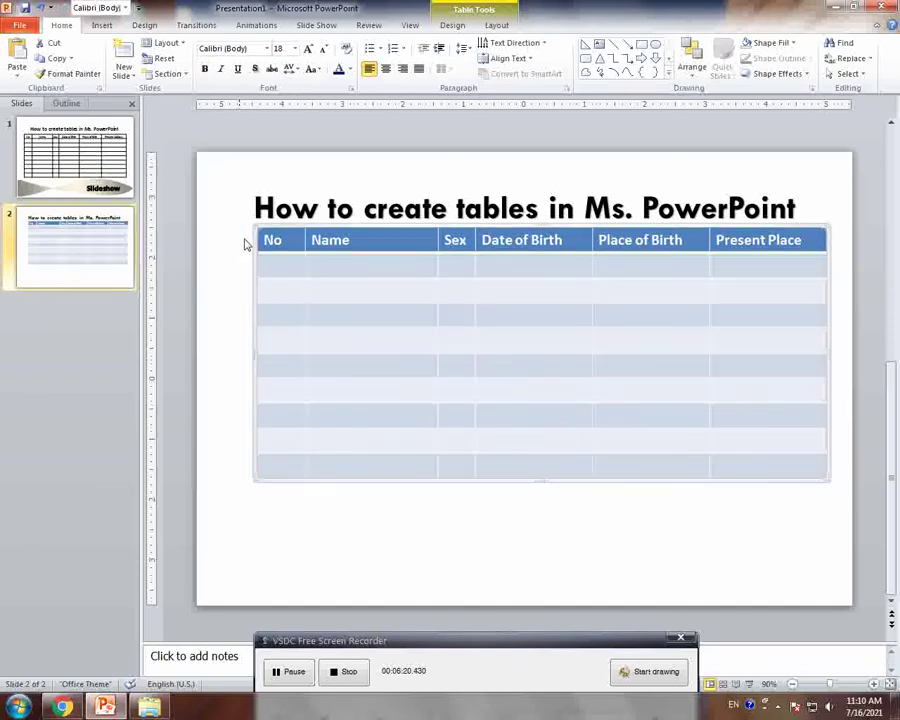
pyautogui.moveTo(255, 226); pyautogui.dragTo(242, 229)
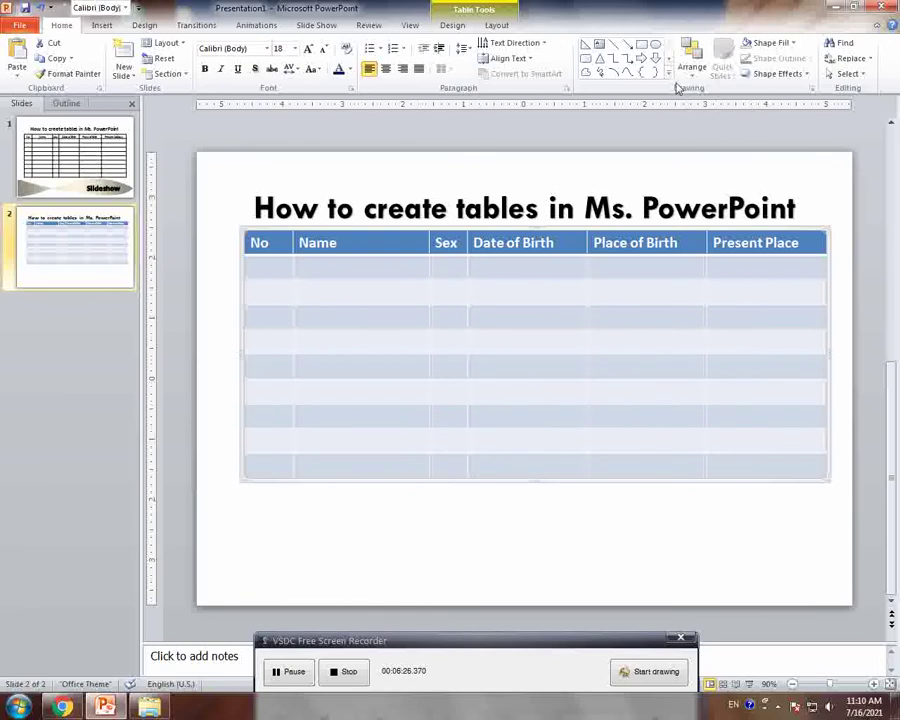
# Centre the table horizontally on slide 2 with Align Center.
pyautogui.click(492, 27)
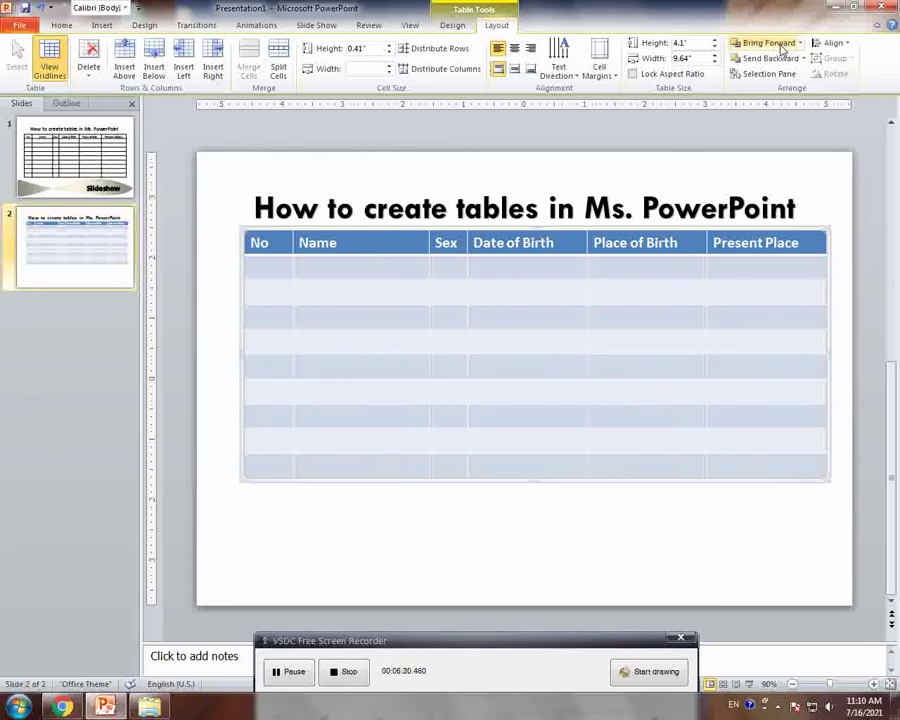
pyautogui.click(838, 43)
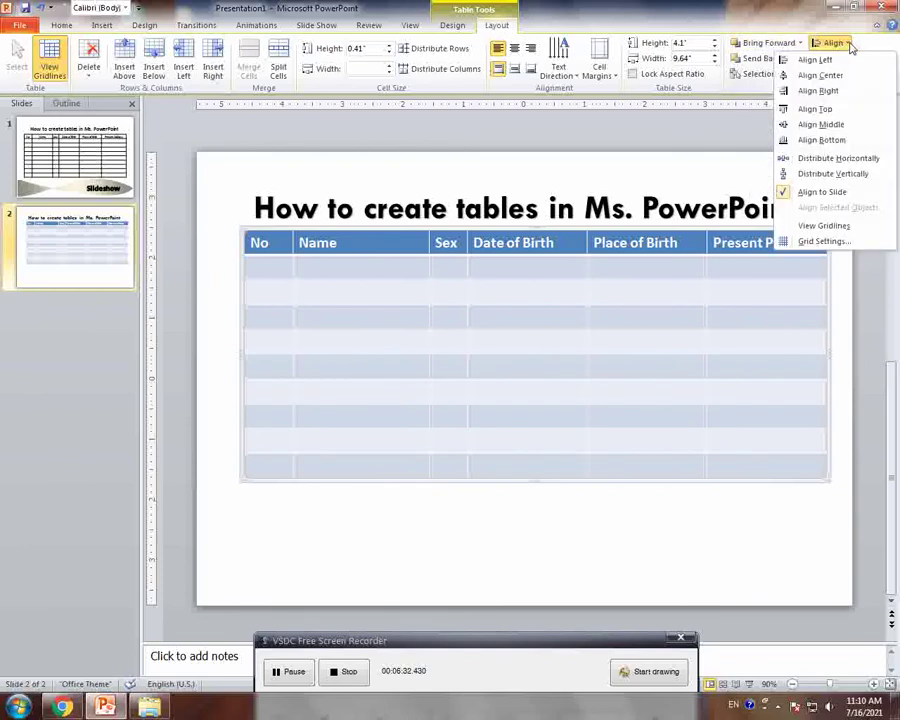
pyautogui.click(820, 75)
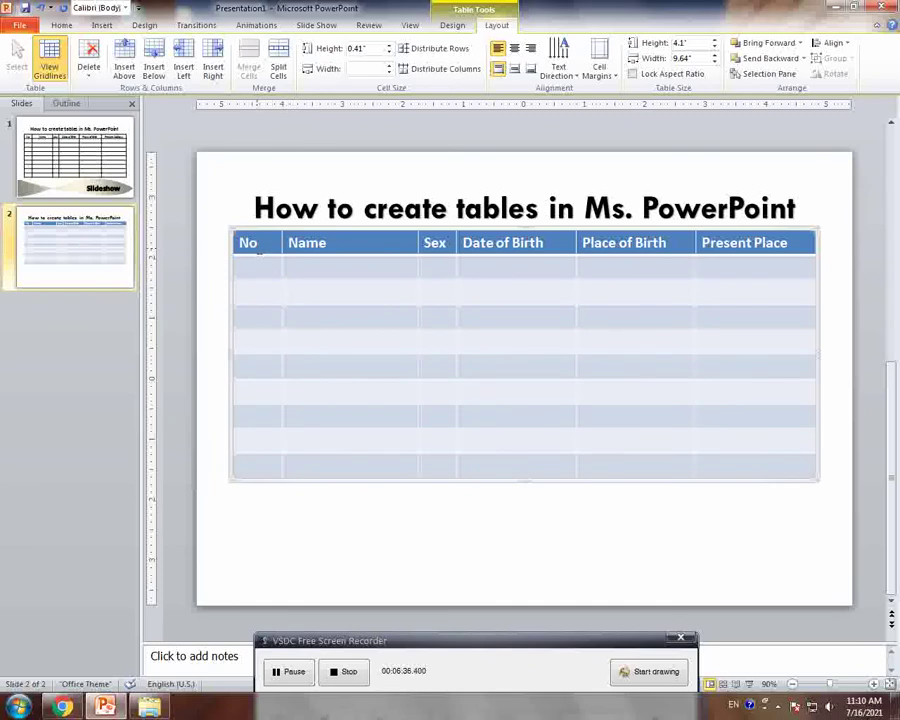
# Centre the header row text within its cells.
pyautogui.click(259, 256)
pyautogui.click(237, 243)
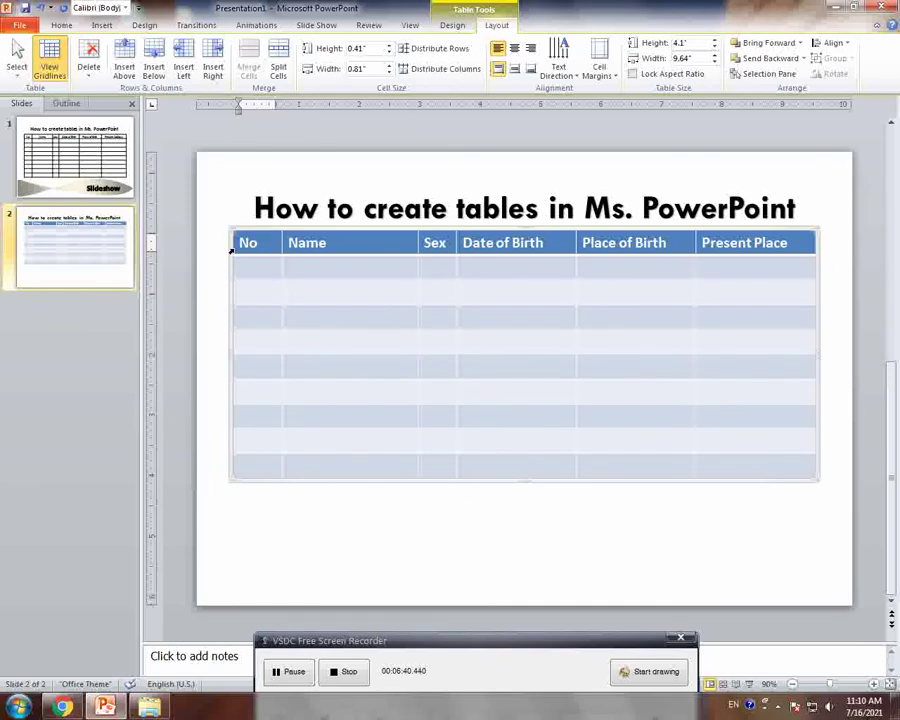
pyautogui.moveTo(231, 251); pyautogui.dragTo(785, 242)
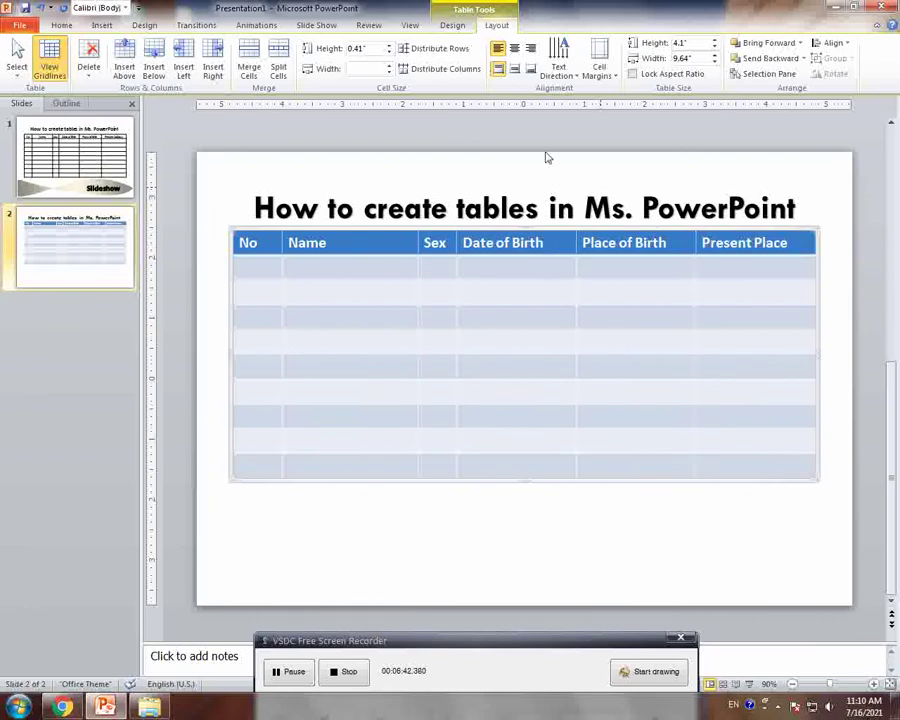
pyautogui.click(515, 50)
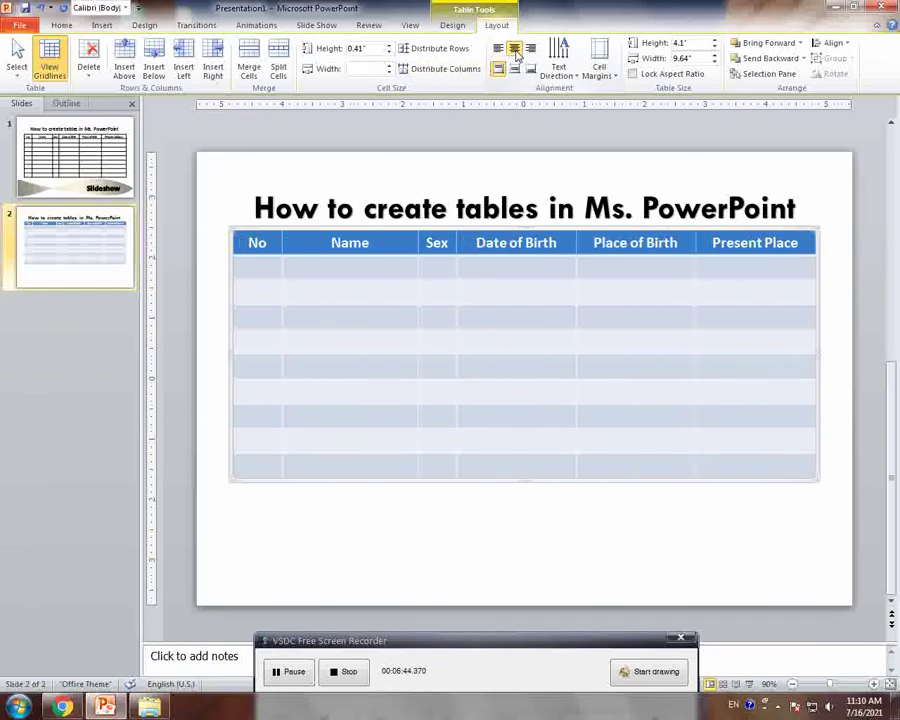
pyautogui.click(501, 268)
pyautogui.click(835, 260)
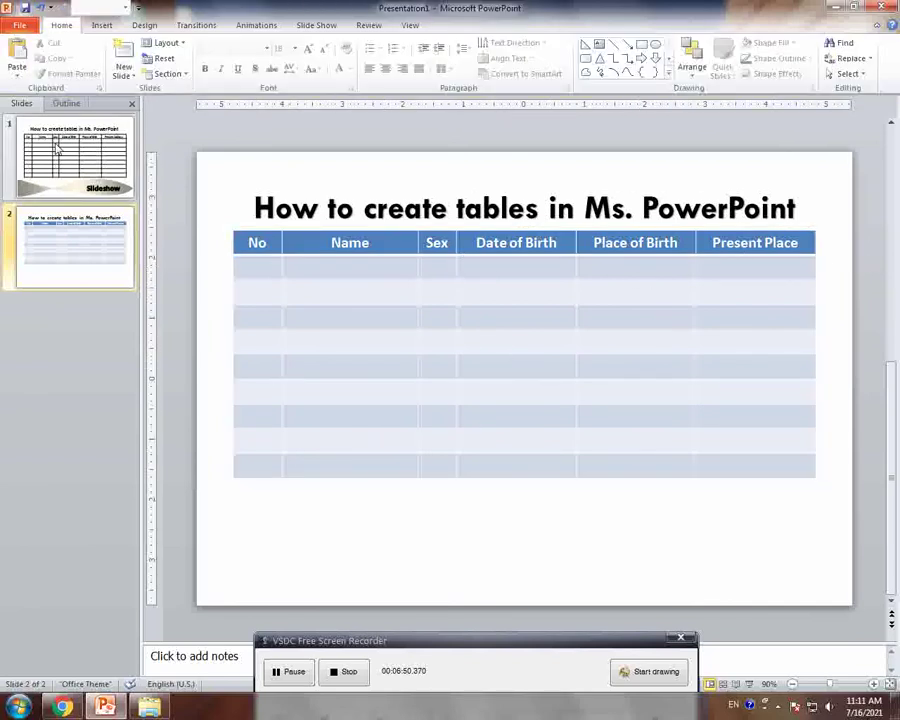
# Compare with slide 1's table, then return to slide 2 and reselect its table.
pyautogui.scroll(1, 283, 267)
pyautogui.click(413, 386)
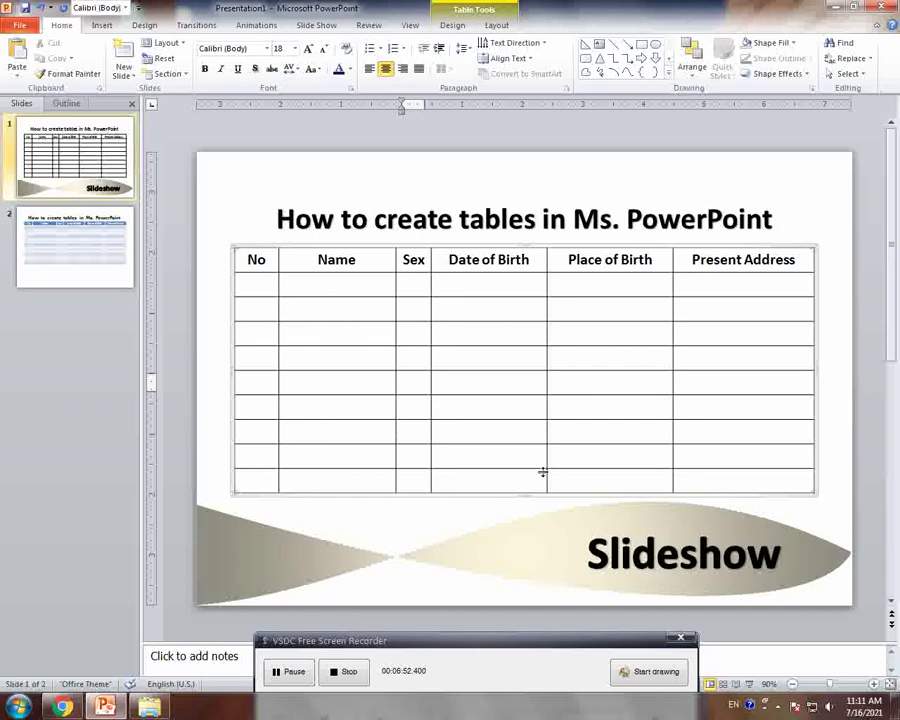
pyautogui.click(524, 470)
pyautogui.click(66, 253)
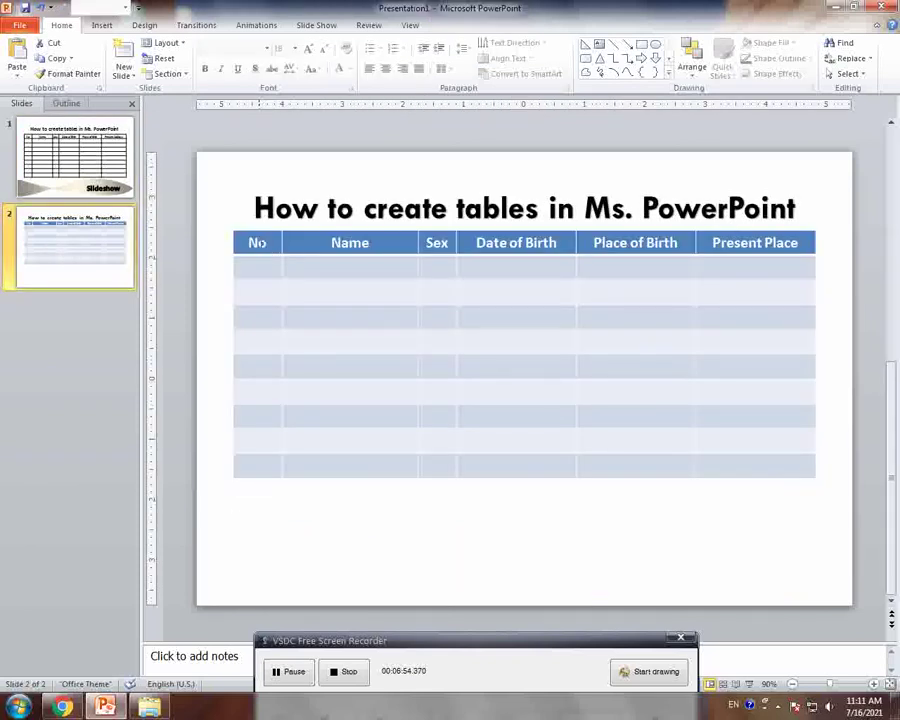
pyautogui.click(247, 230)
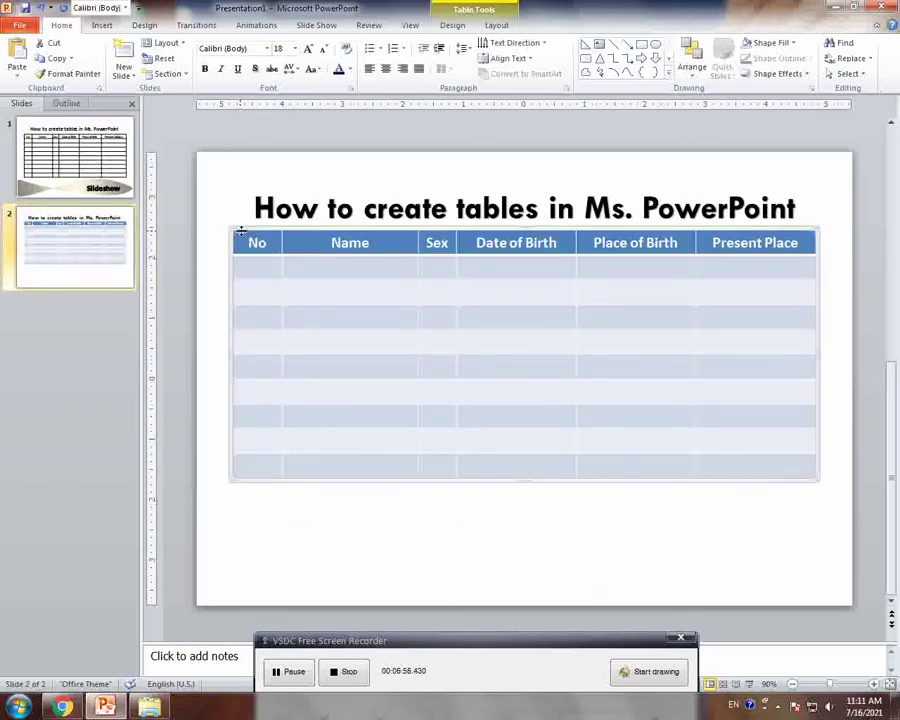
# Set the table's border pen to a solid 3 pt red line.
pyautogui.click(455, 25)
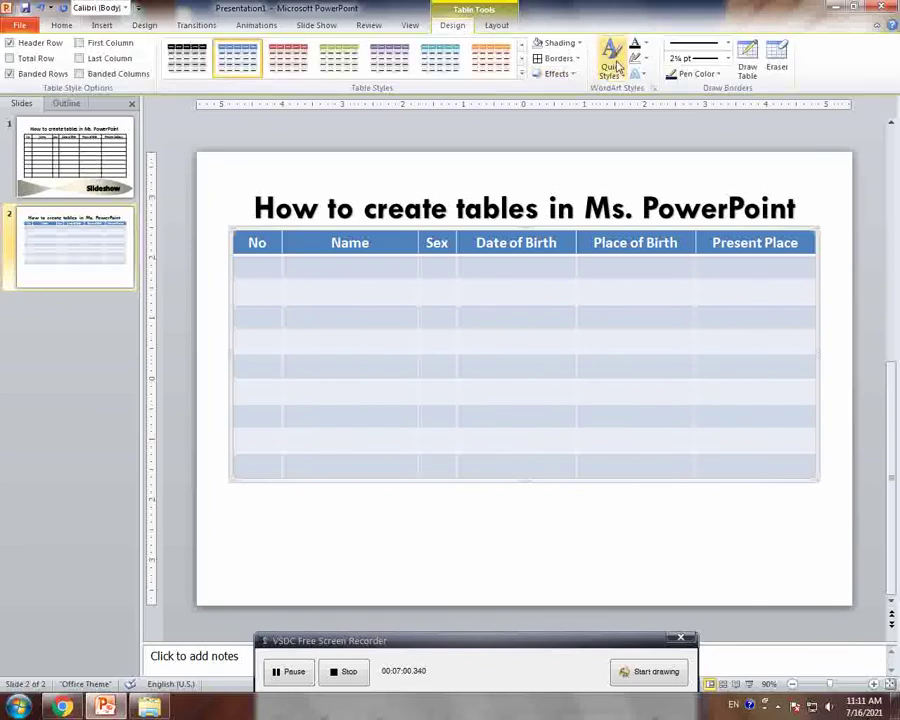
pyautogui.click(727, 44)
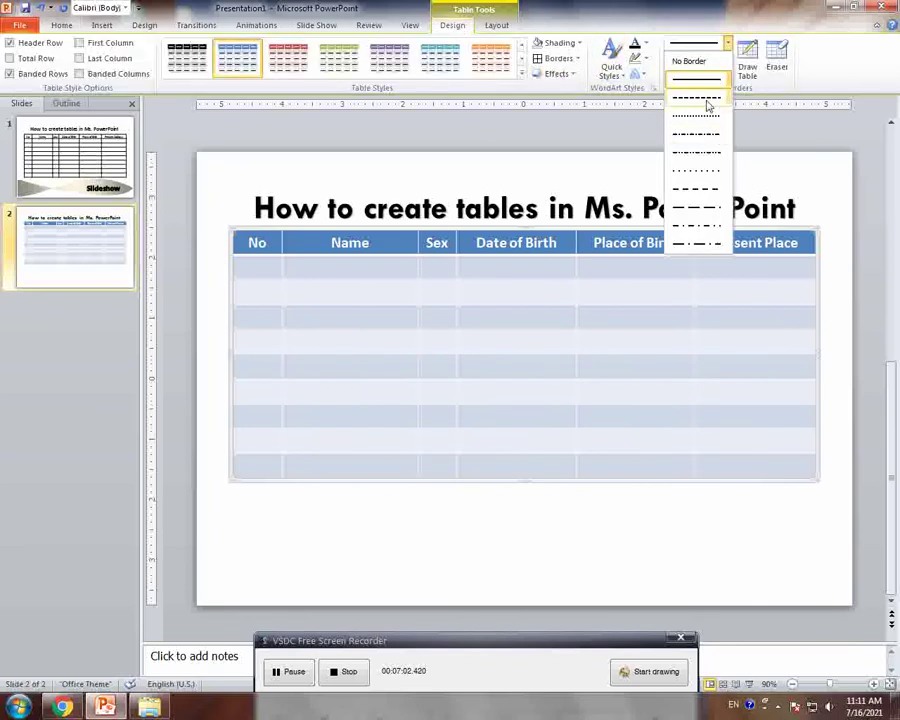
pyautogui.click(697, 79)
pyautogui.click(733, 47)
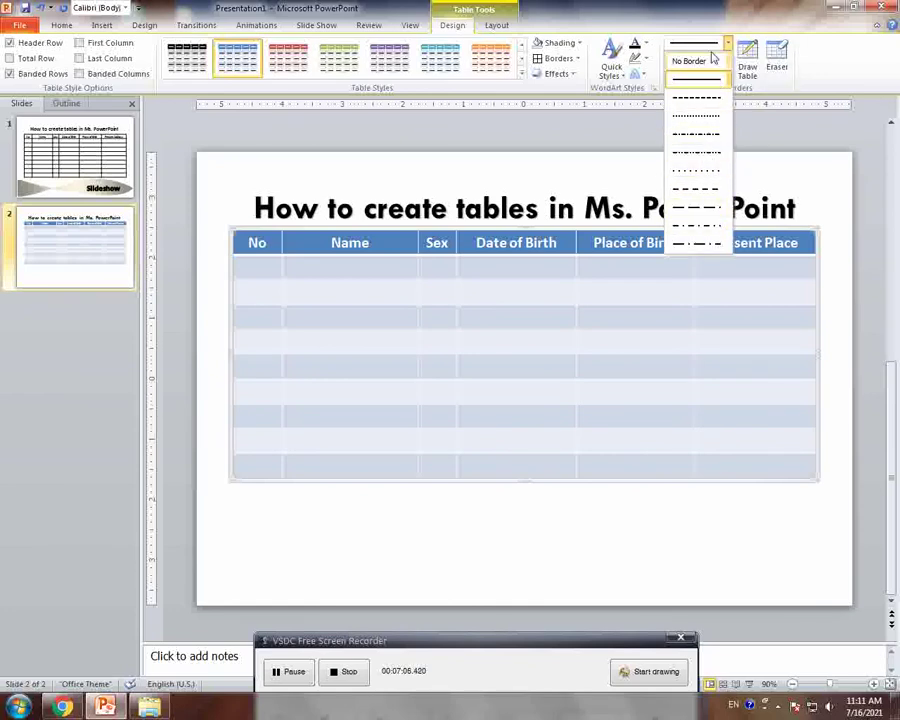
pyautogui.click(708, 80)
pyautogui.click(727, 58)
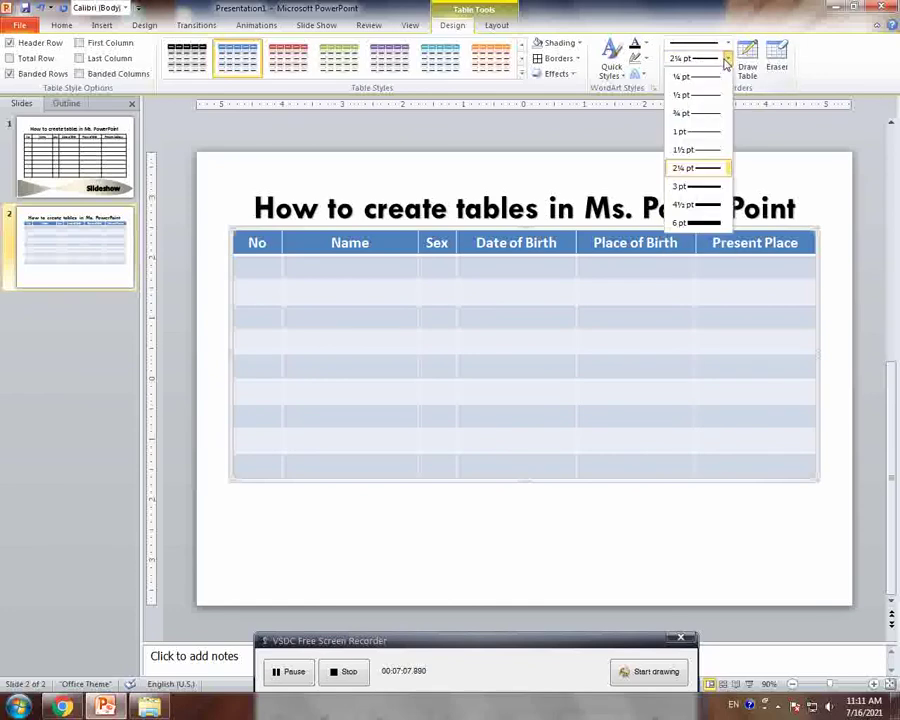
pyautogui.click(710, 188)
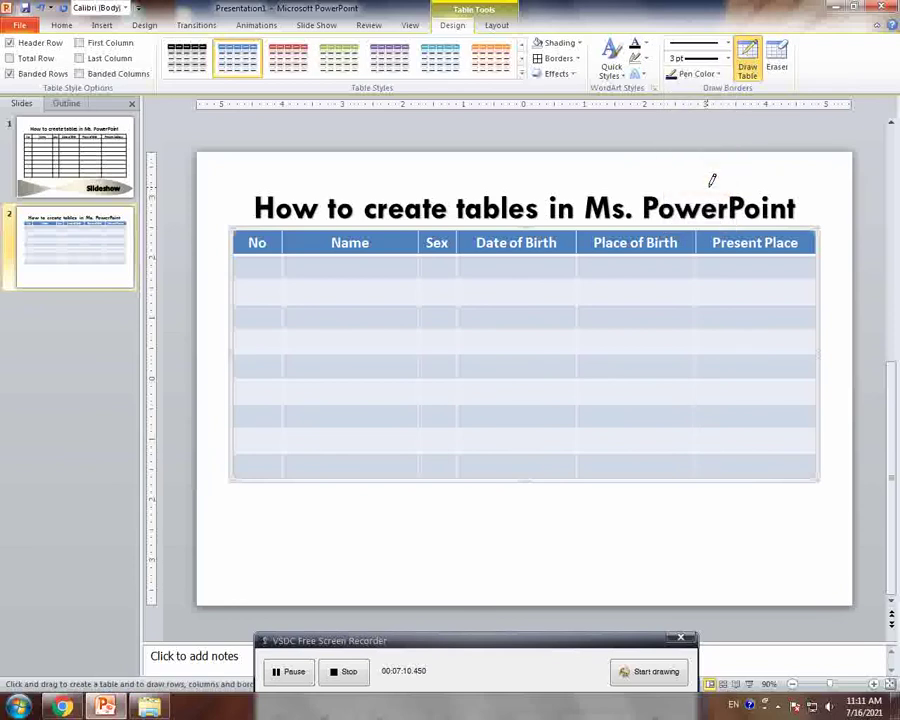
pyautogui.click(709, 78)
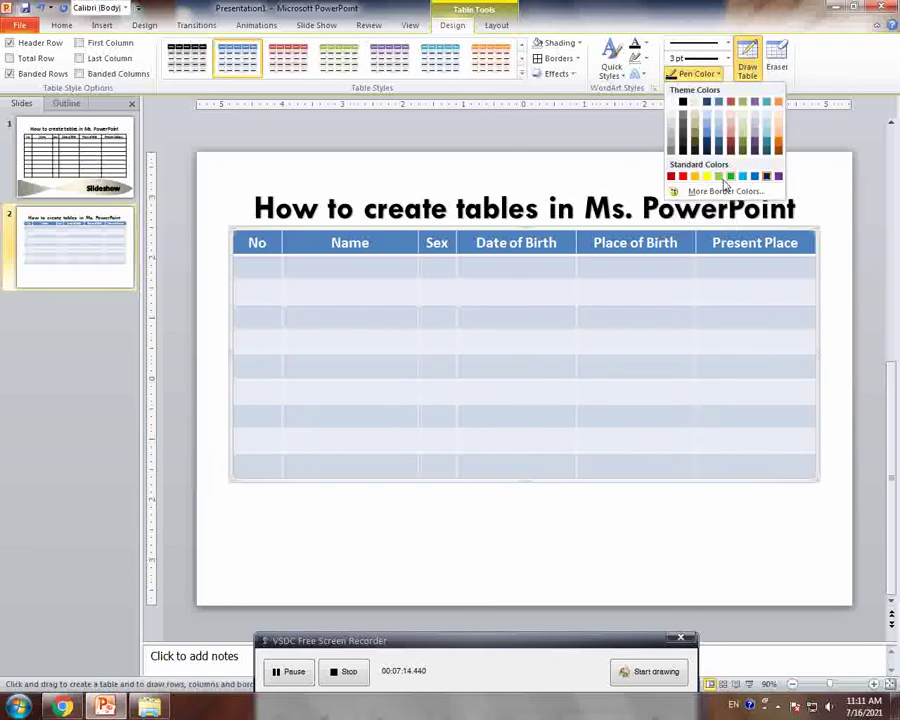
pyautogui.click(682, 176)
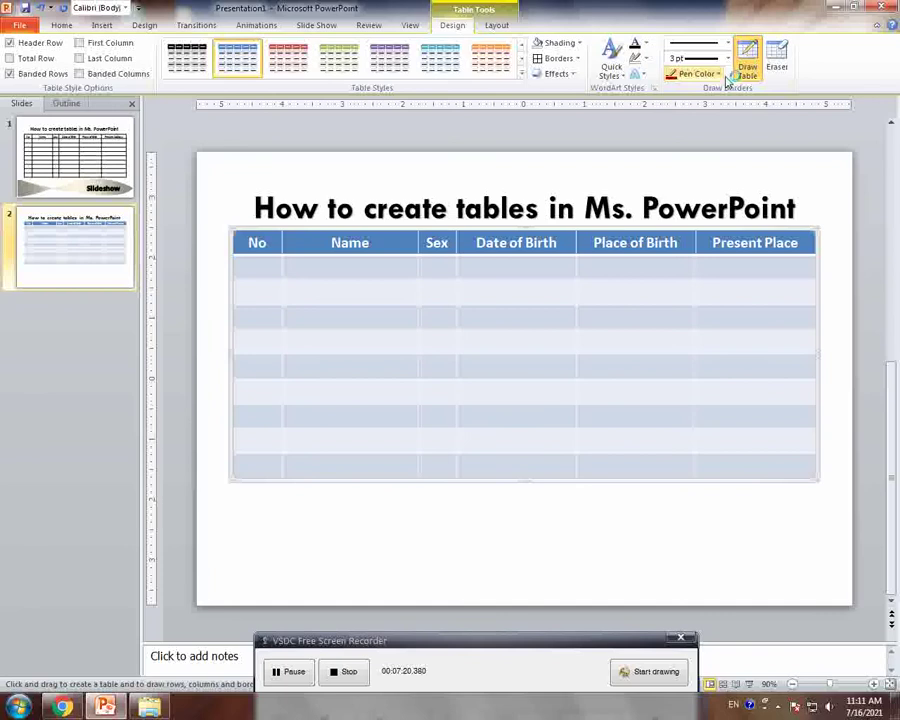
# Apply red All Borders to the table and change the pen to a solid 2¼ pt line.
pyautogui.click(556, 58)
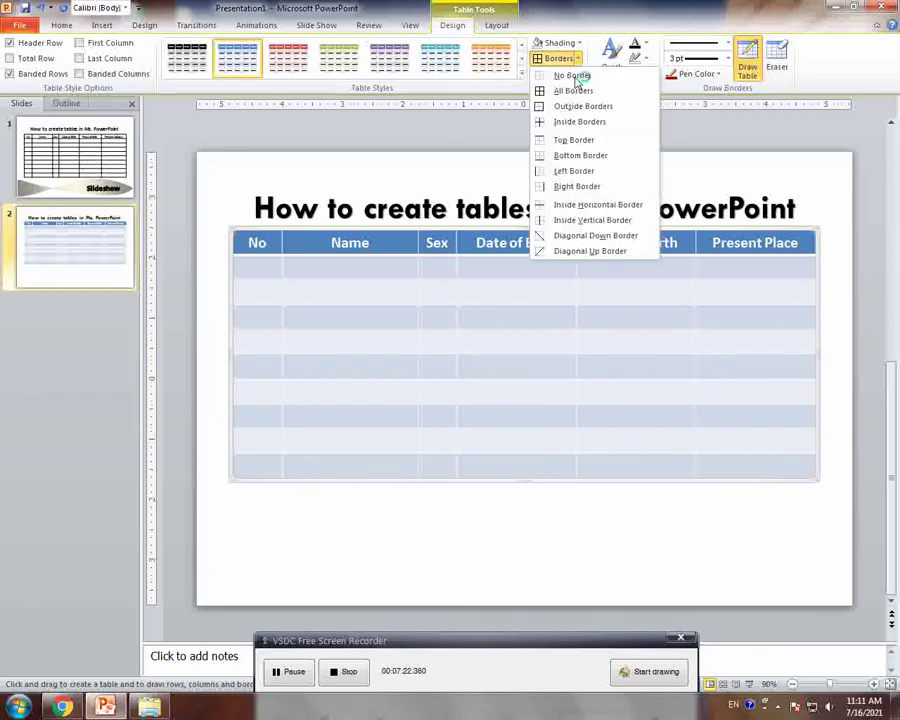
pyautogui.click(540, 90)
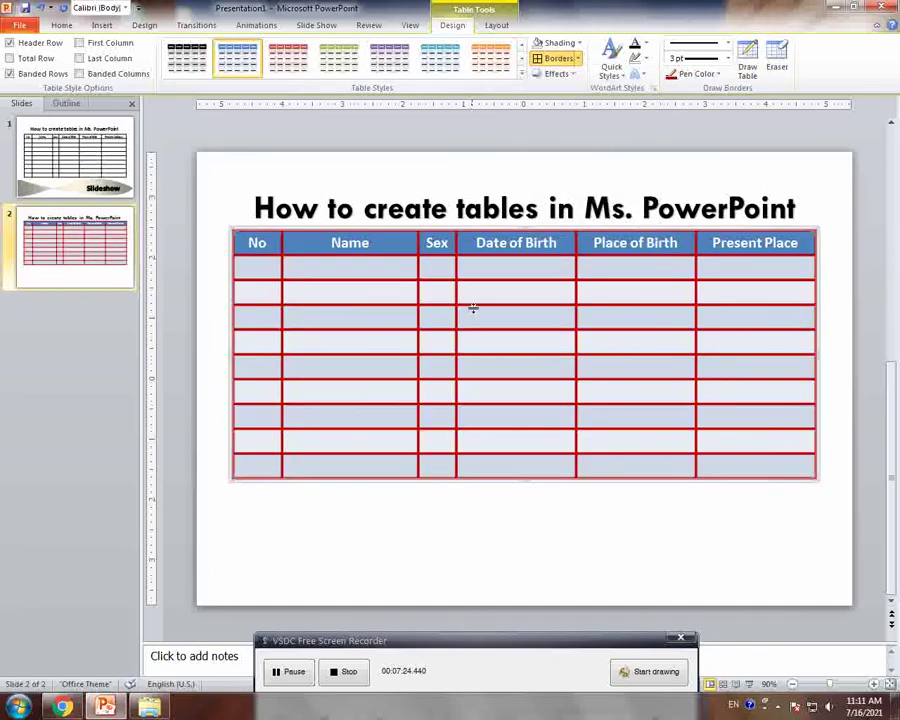
pyautogui.click(727, 58)
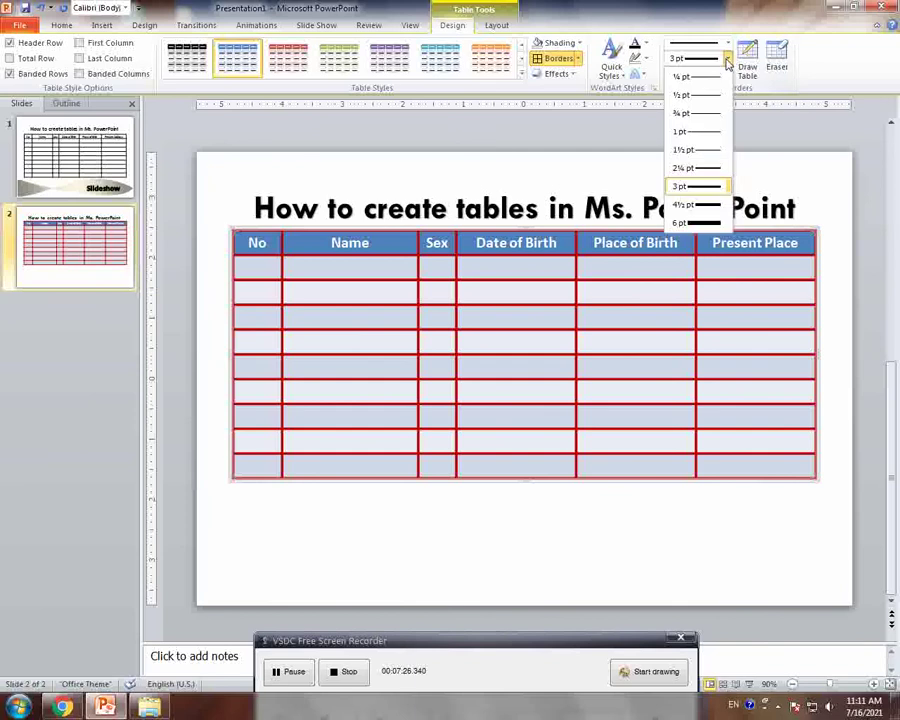
pyautogui.click(712, 172)
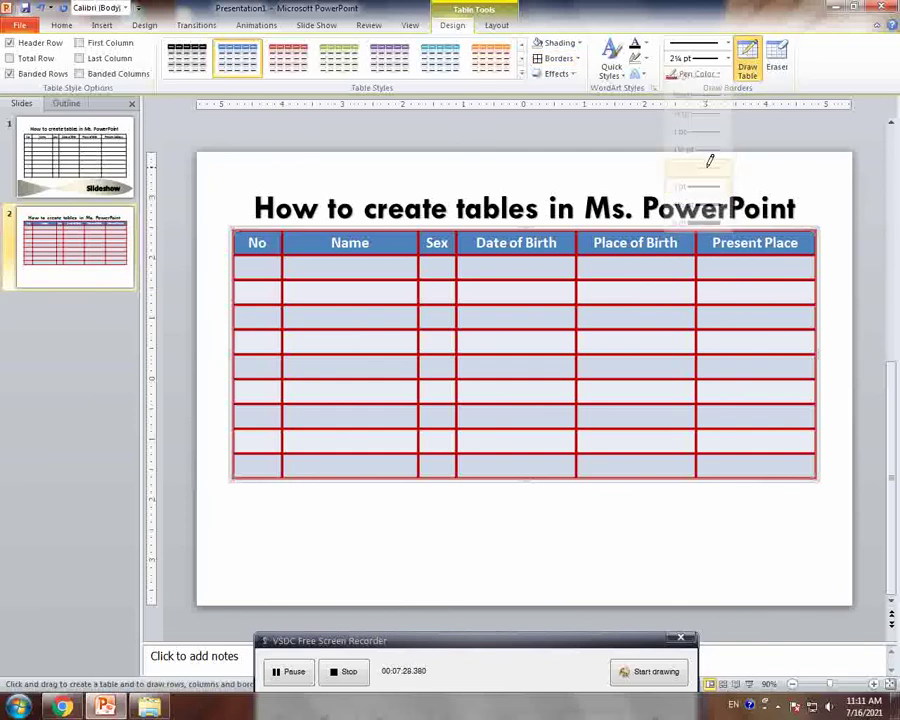
pyautogui.click(730, 46)
pyautogui.click(697, 78)
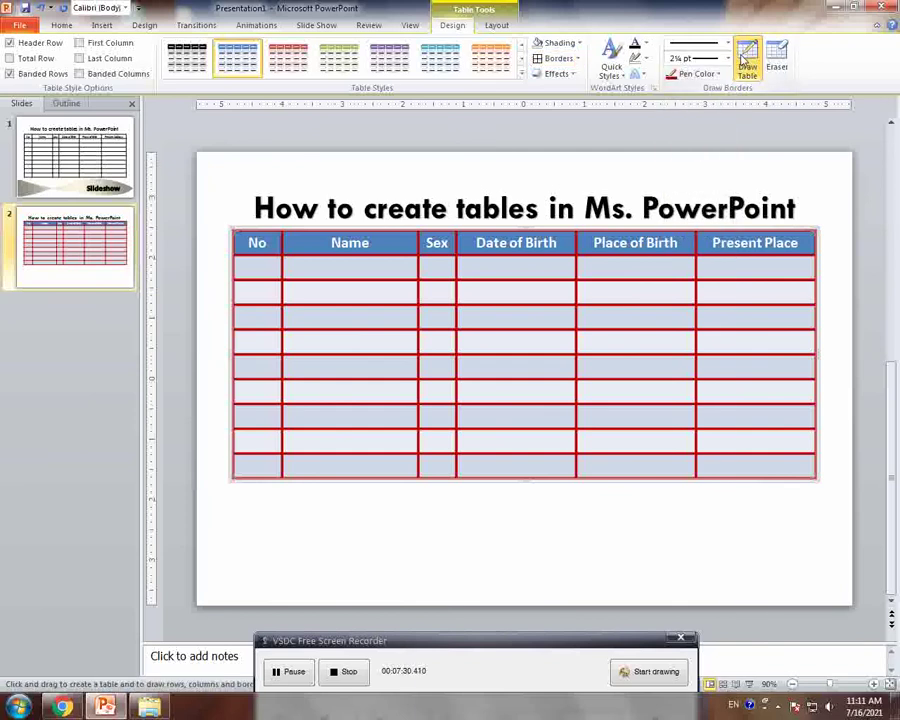
pyautogui.click(555, 63)
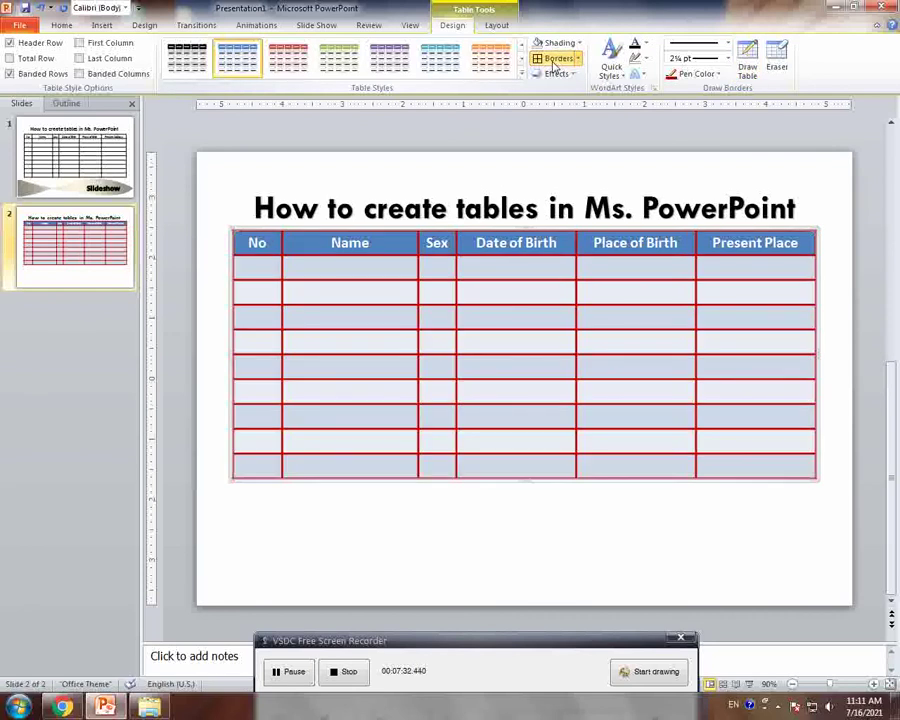
# Switch the pen colour to black, reapply borders to the whole table, and view slide 1.
pyautogui.click(718, 75)
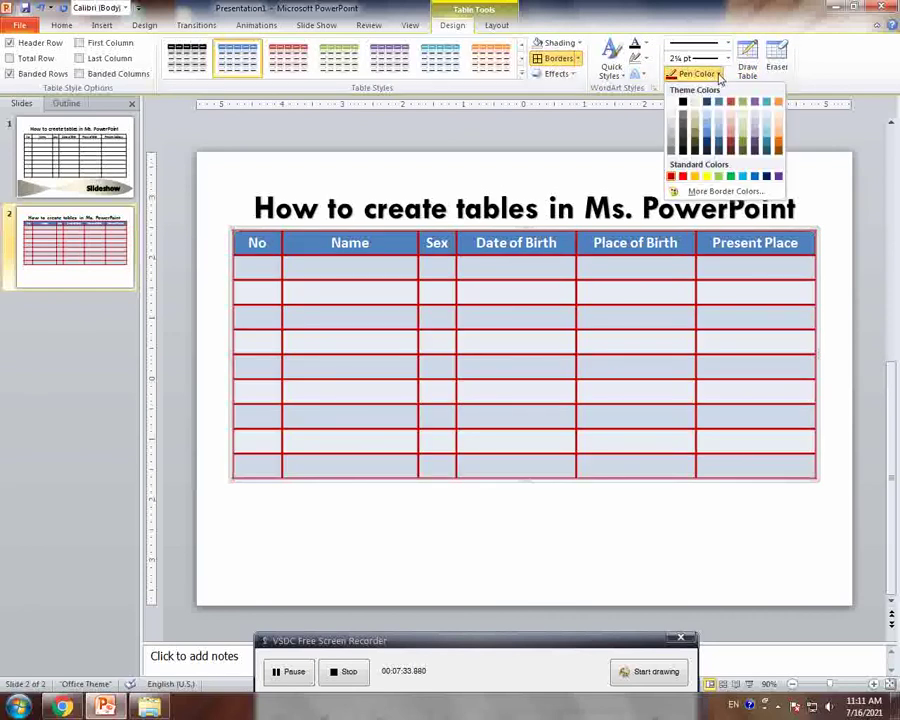
pyautogui.click(684, 104)
pyautogui.click(558, 58)
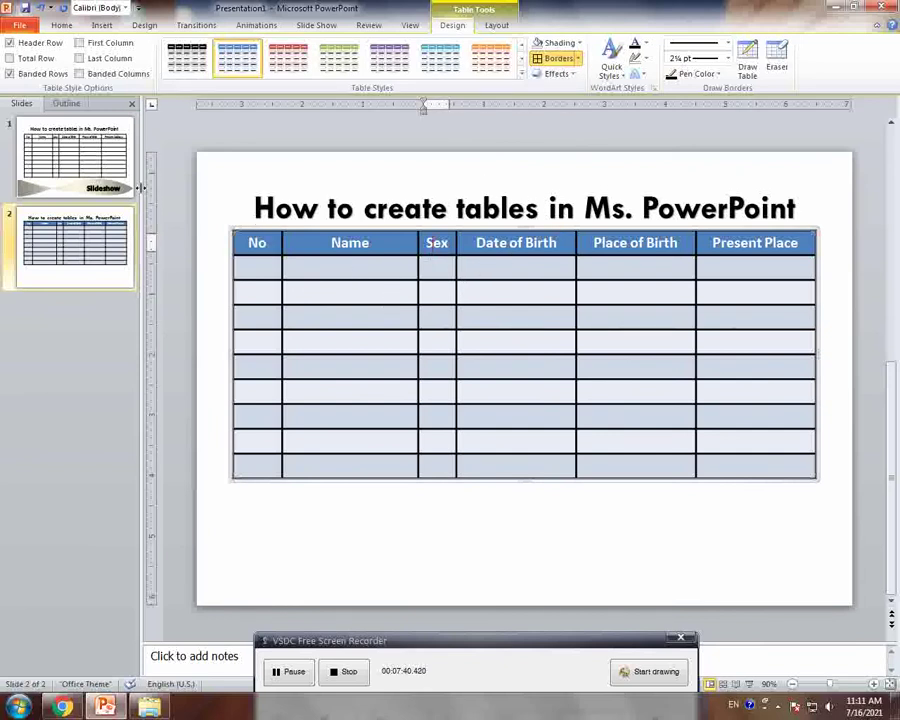
pyautogui.click(80, 148)
# Inspect slide 1's table formatting, then return and select slide 2's table.
pyautogui.click(559, 341)
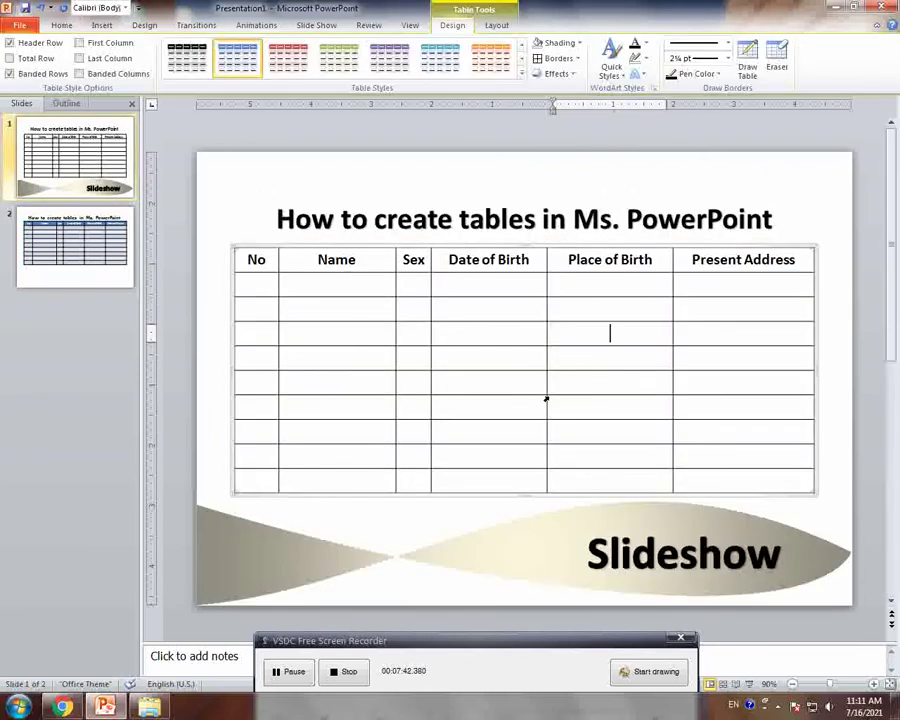
pyautogui.click(75, 245)
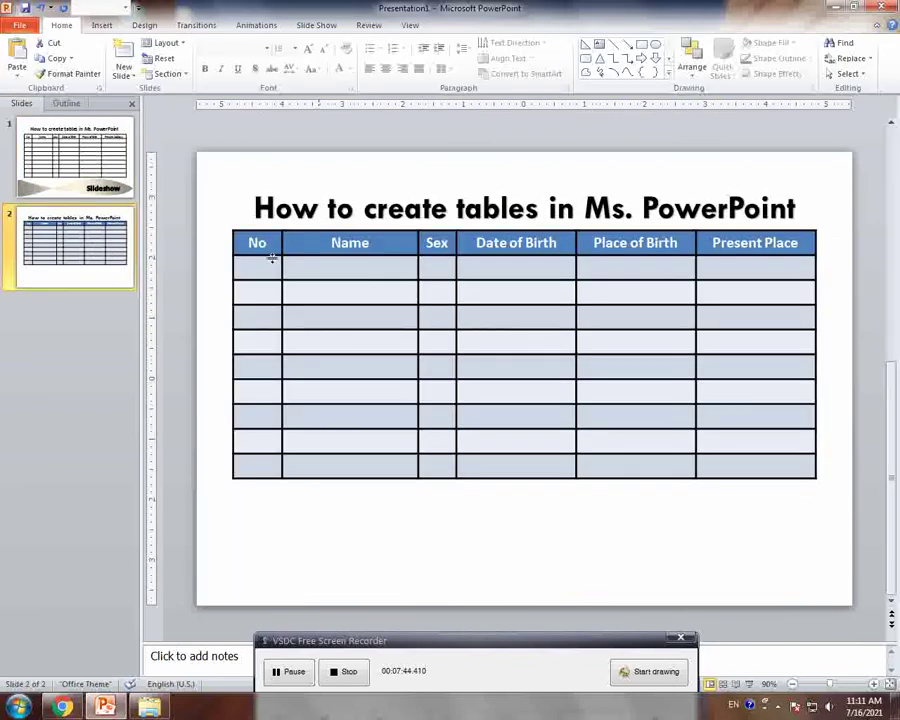
pyautogui.click(237, 242)
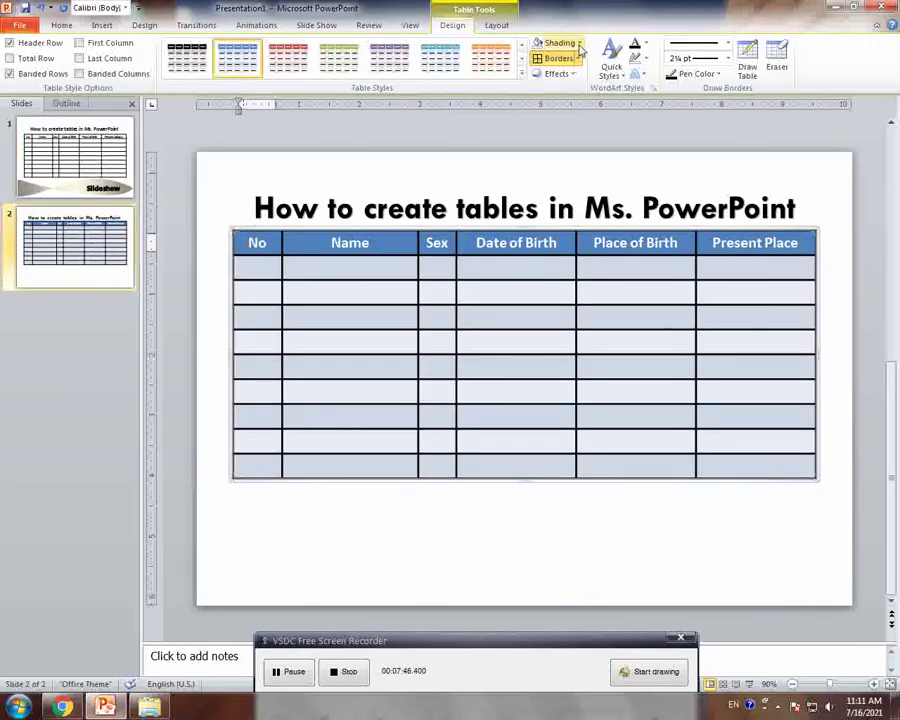
# Set the table's body cells to No Fill shading so they are plain white.
pyautogui.click(578, 43)
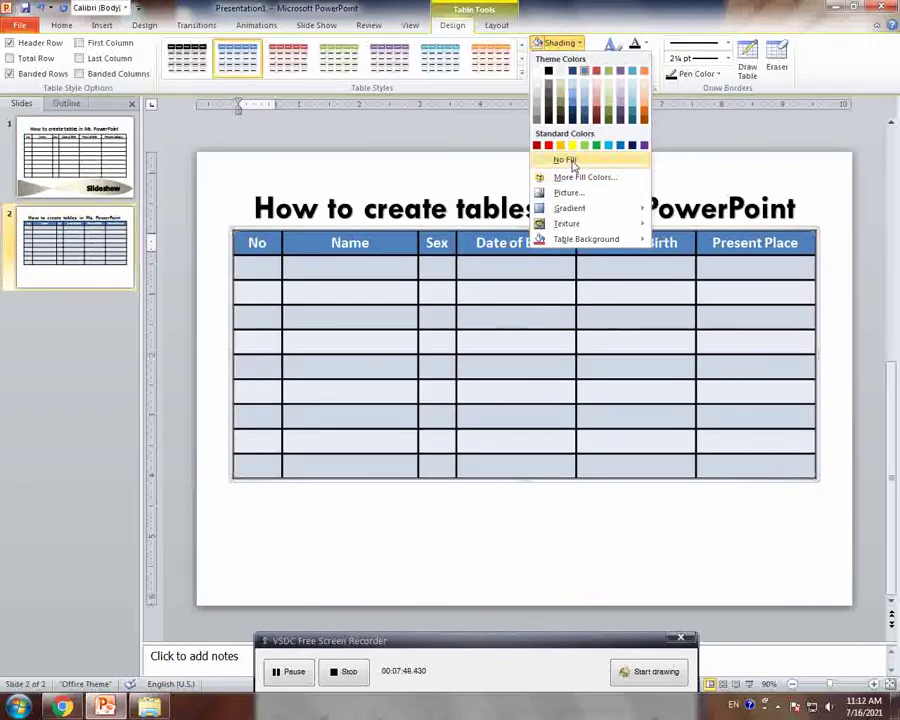
pyautogui.click(557, 58)
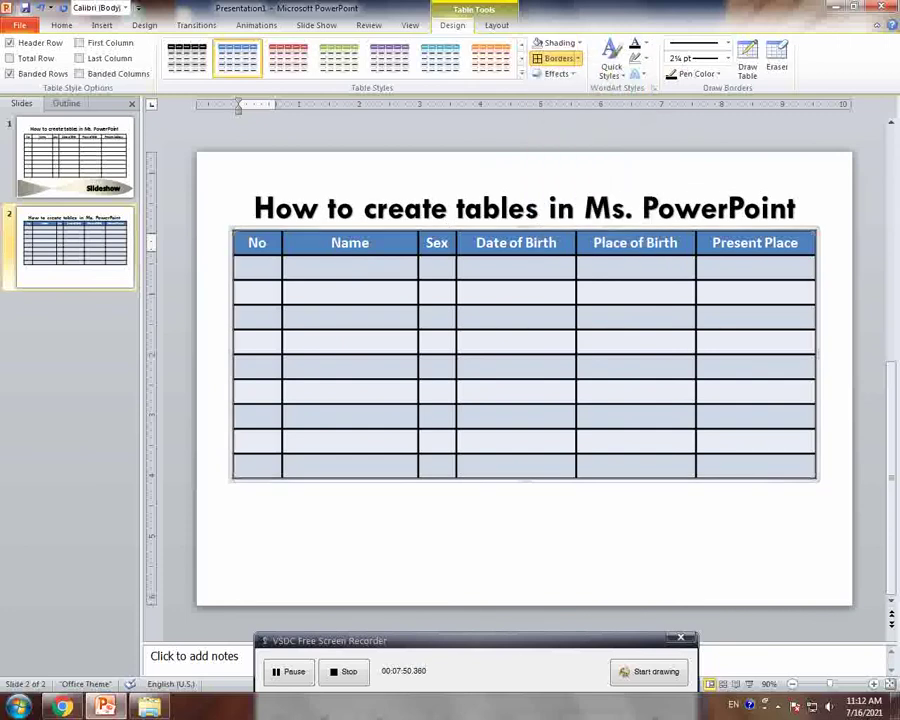
pyautogui.click(370, 242)
pyautogui.moveTo(290, 266); pyautogui.dragTo(789, 487)
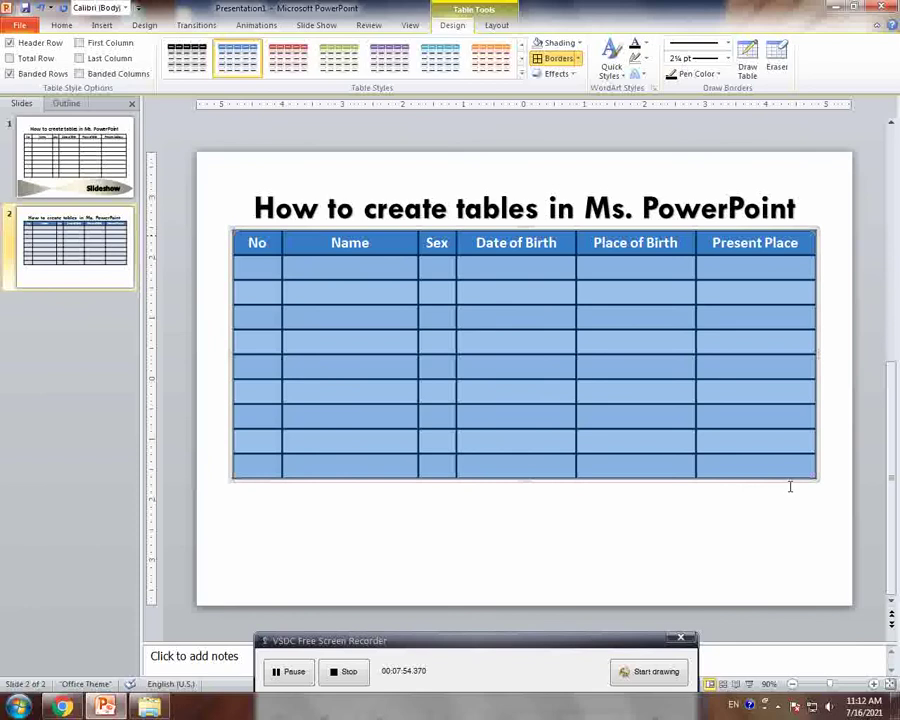
pyautogui.click(560, 43)
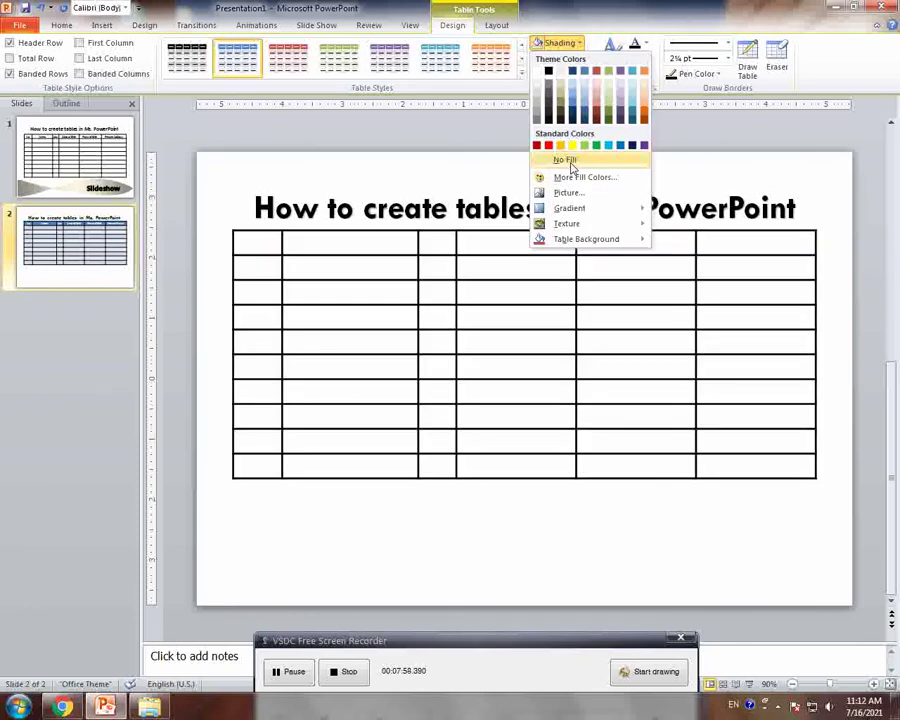
pyautogui.click(525, 265)
pyautogui.click(525, 265)
pyautogui.click(508, 241)
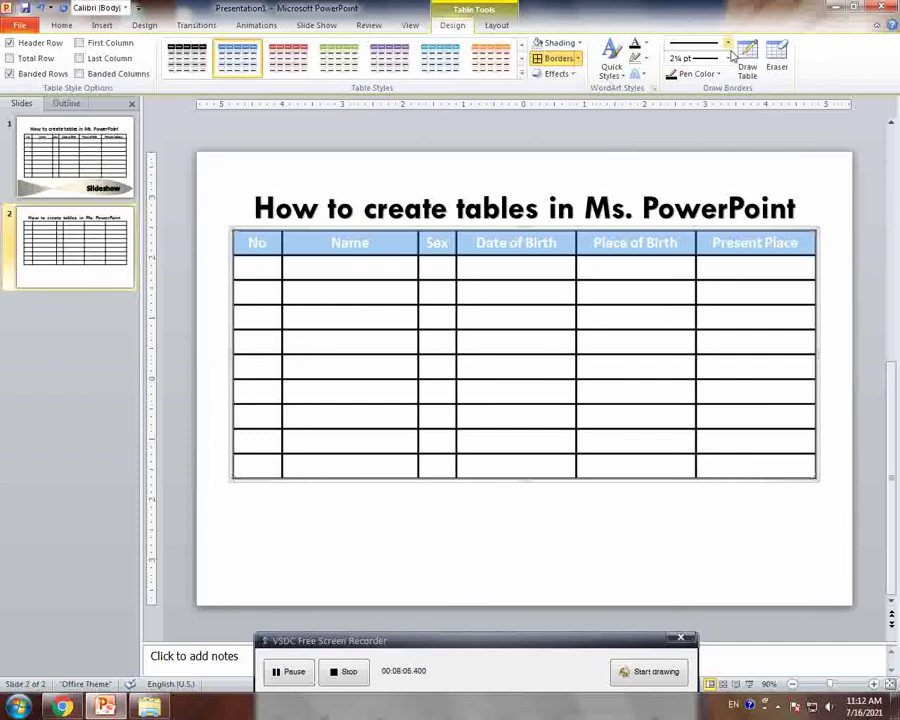
# Make the header row text blue using Text Fill, after trying black.
pyautogui.click(645, 44)
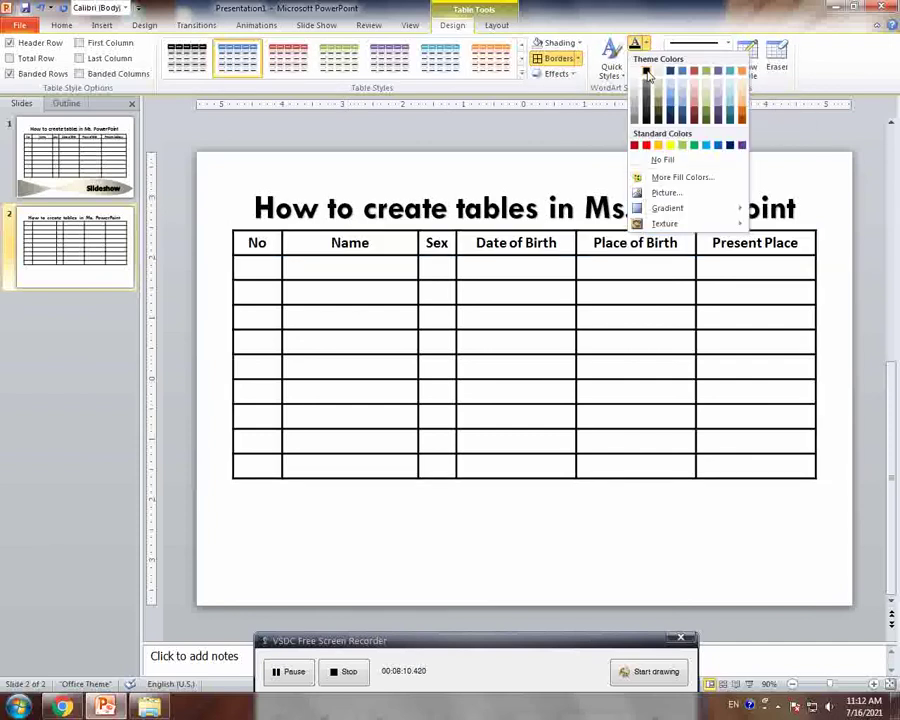
pyautogui.click(648, 48)
pyautogui.click(648, 48)
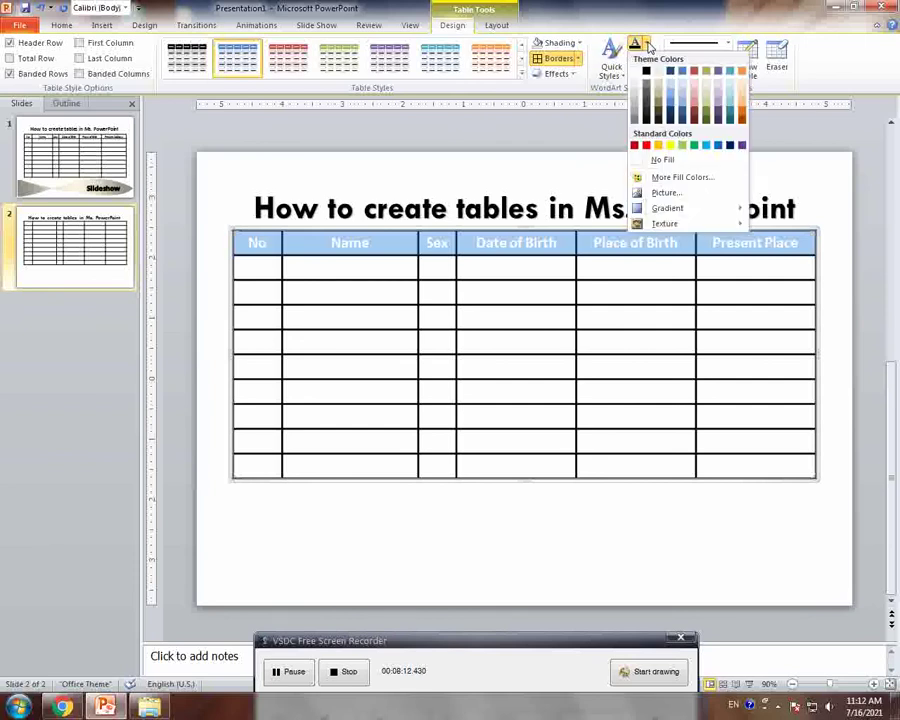
pyautogui.click(646, 70)
pyautogui.click(645, 44)
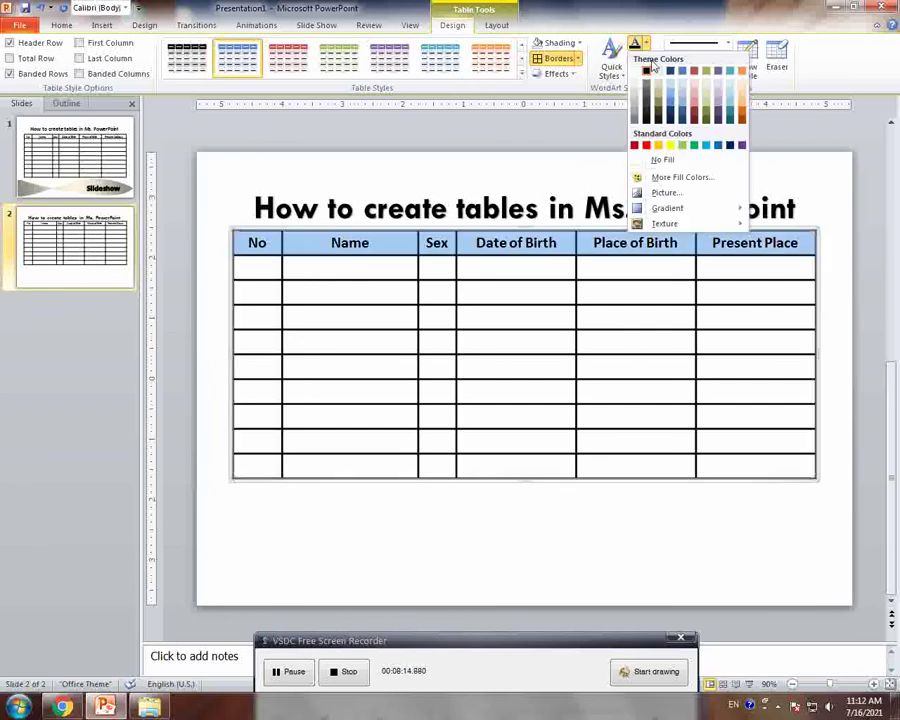
pyautogui.click(719, 146)
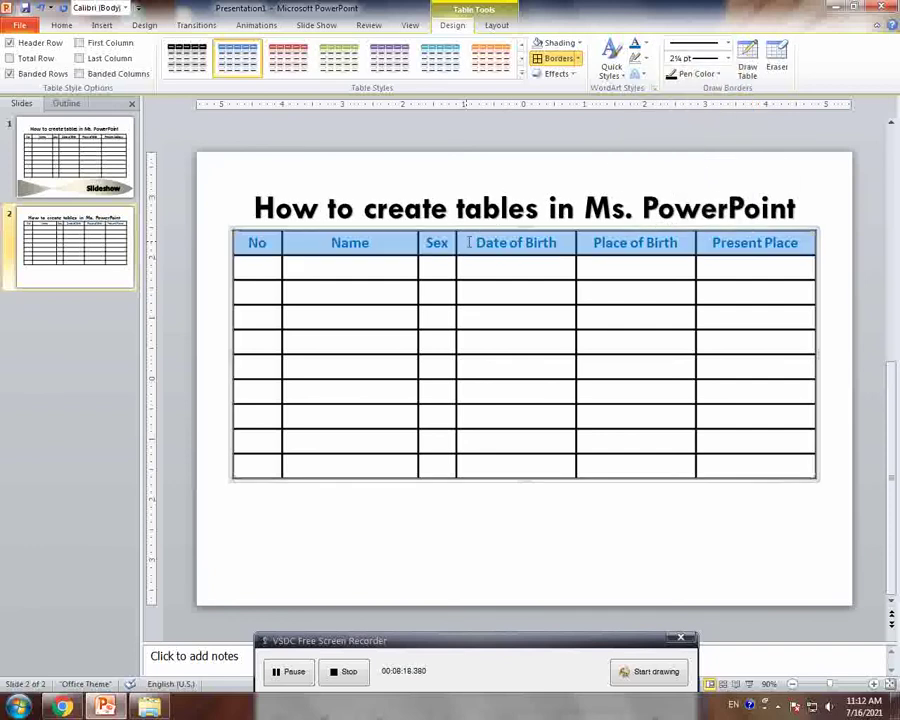
pyautogui.click(523, 265)
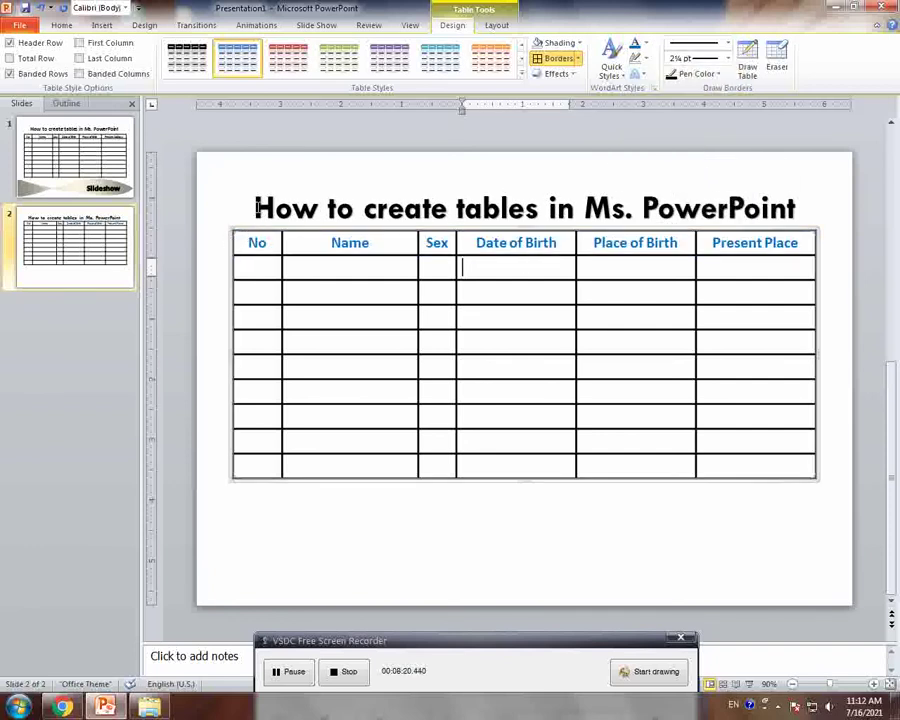
pyautogui.click(828, 283)
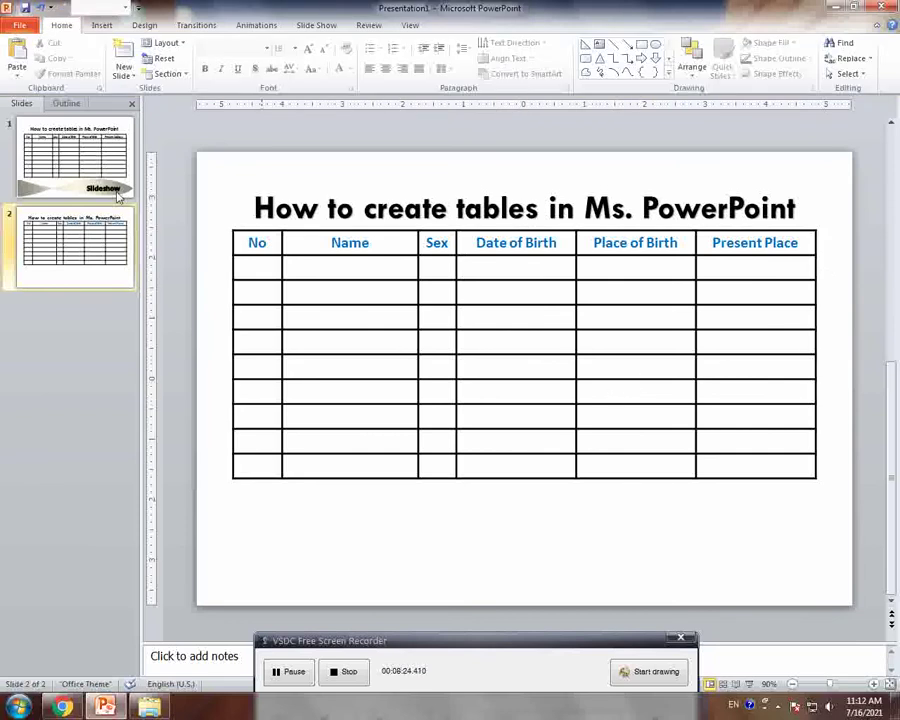
# Compare with slide 1's Slideshow banner, then return to slide 2.
pyautogui.click(74, 186)
pyautogui.click(428, 562)
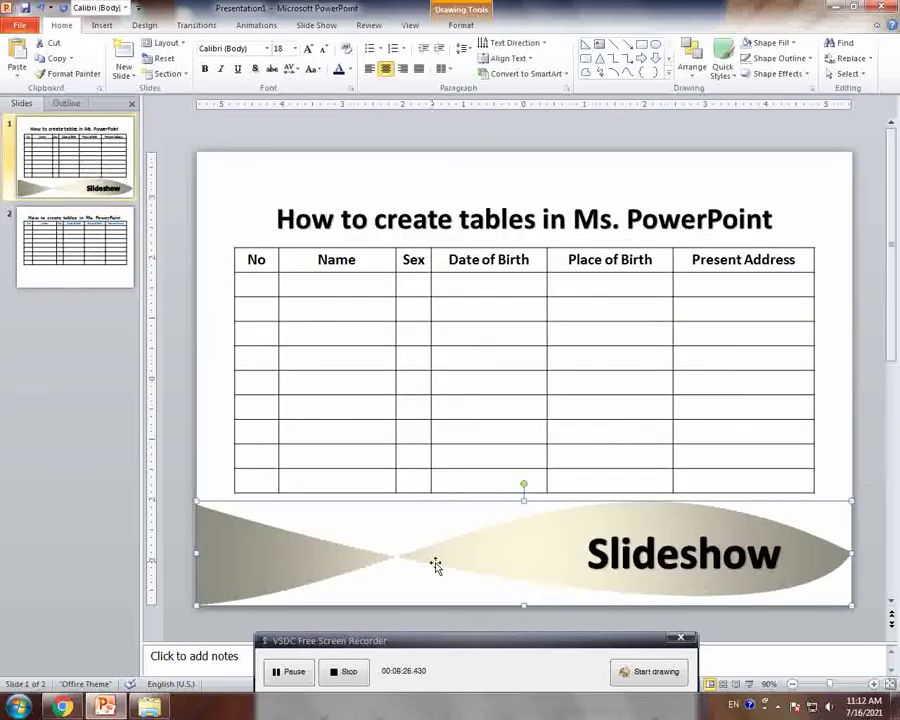
pyautogui.click(122, 276)
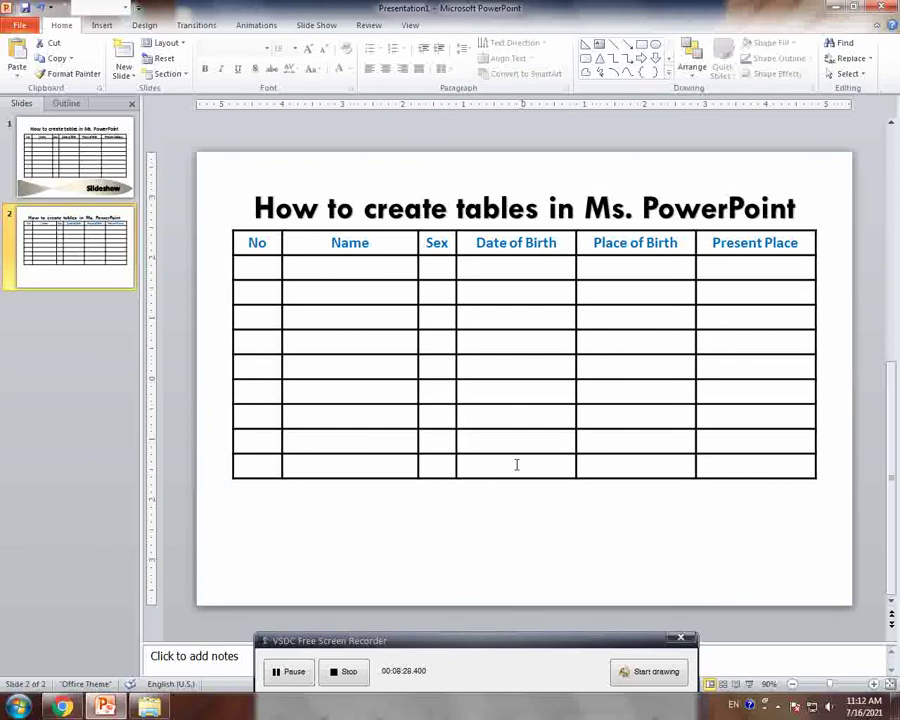
# Draw a right triangle across the bottom of slide 2, its top just under the table.
pyautogui.click(143, 26)
pyautogui.click(103, 26)
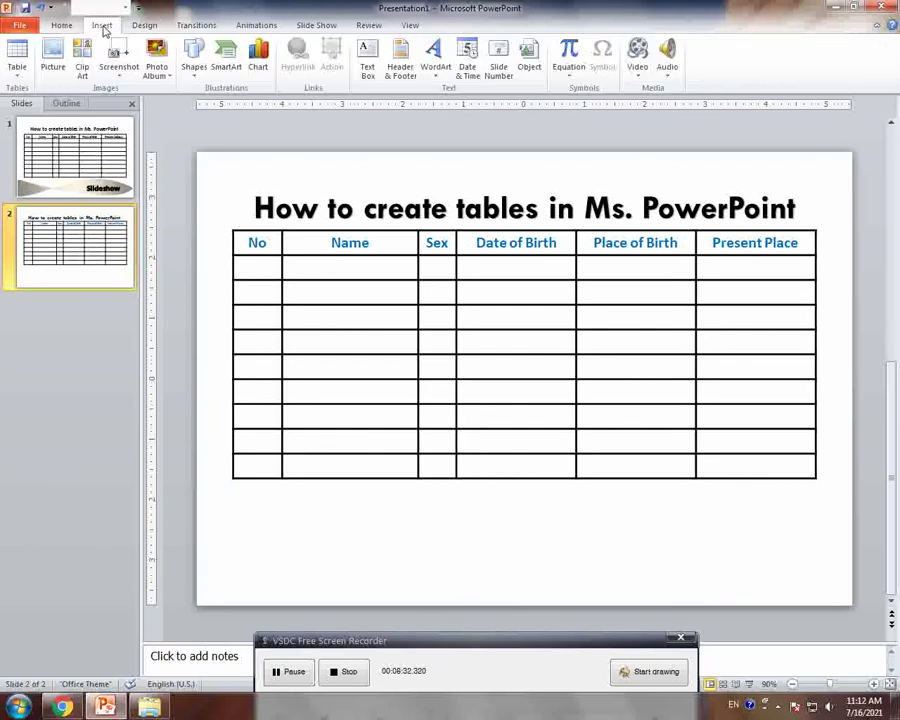
pyautogui.click(191, 78)
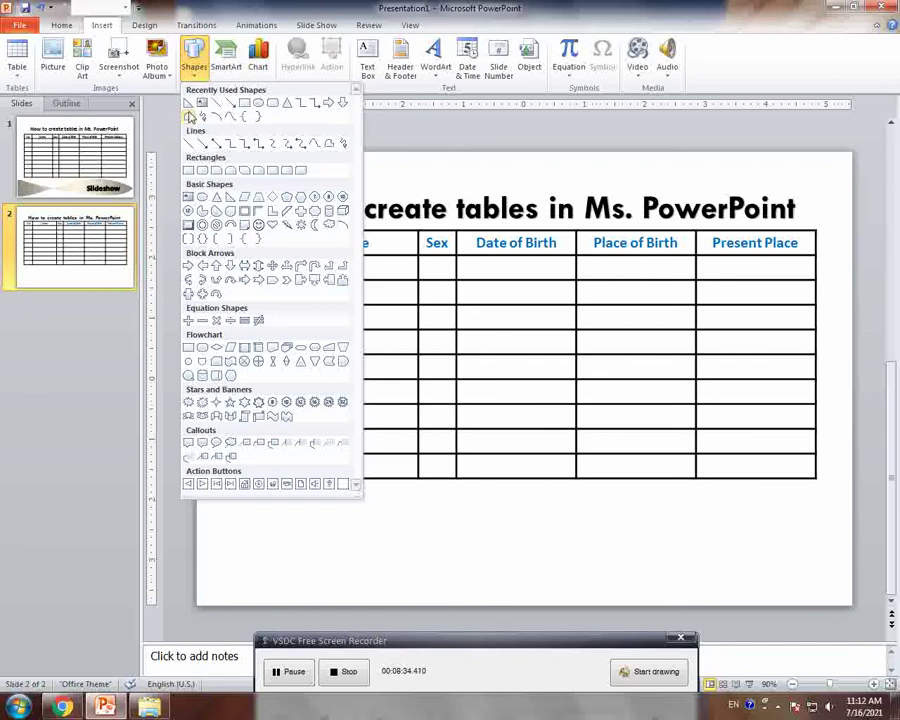
pyautogui.click(188, 104)
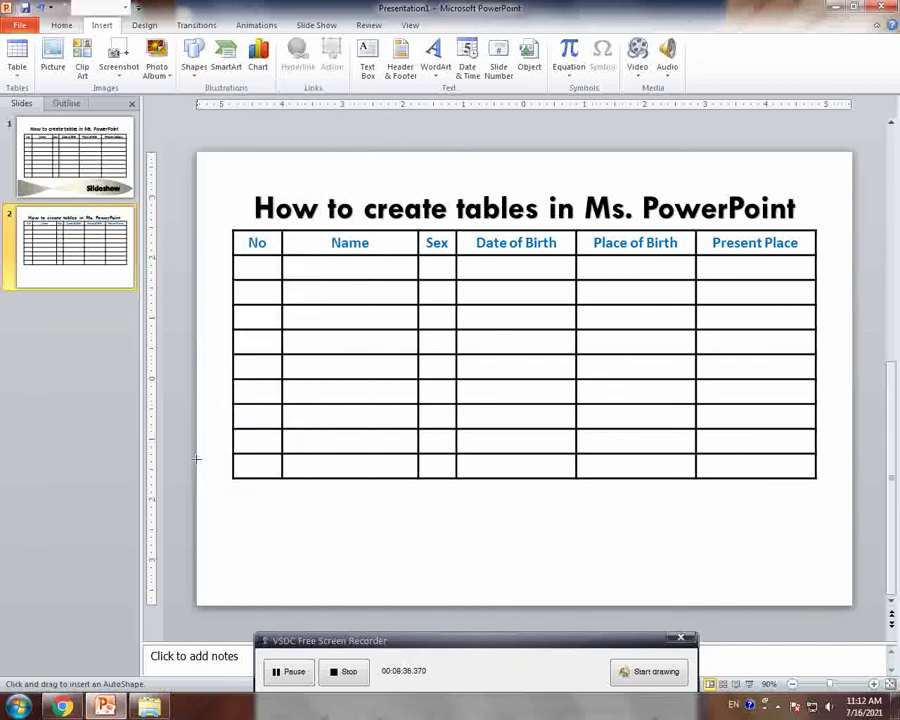
pyautogui.moveTo(198, 490); pyautogui.dragTo(850, 603)
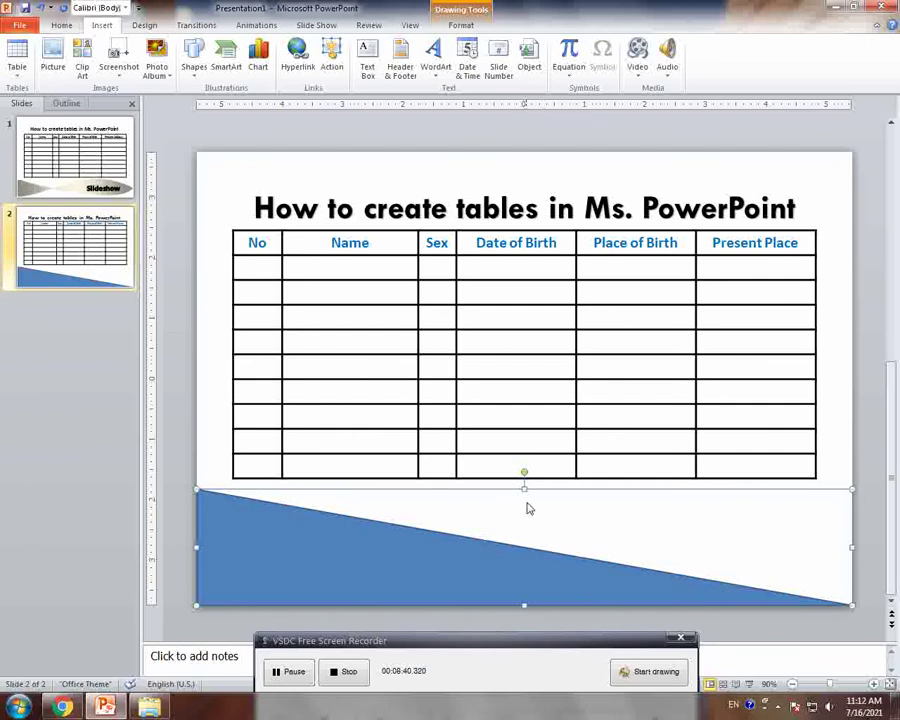
pyautogui.moveTo(525, 487); pyautogui.dragTo(525, 479)
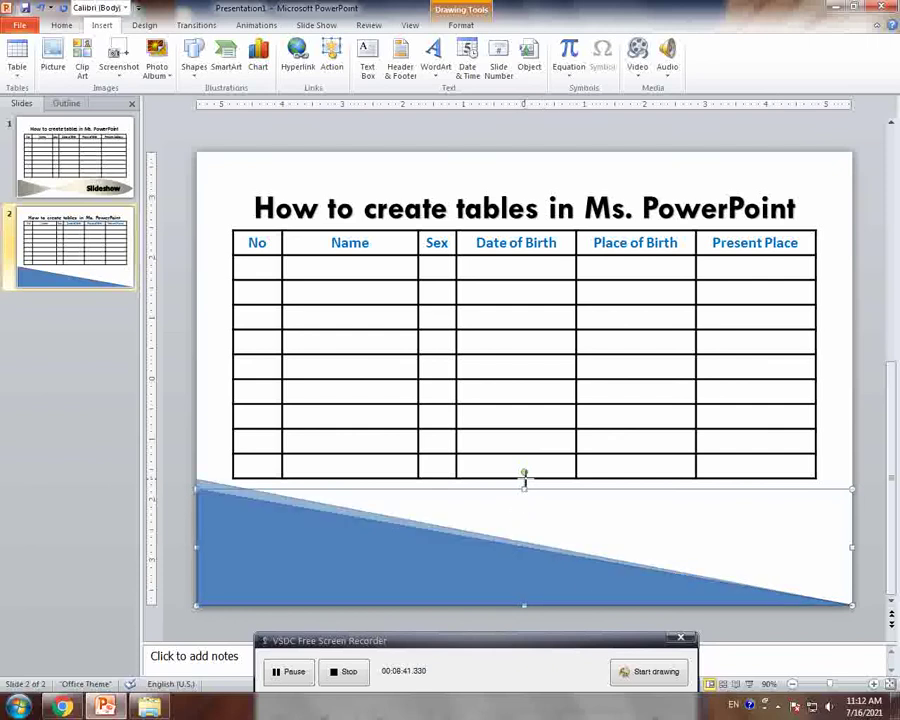
# Enter Edit Points on the triangle and bend its edges into upper and lower wave curves.
pyautogui.rightClick(470, 557)
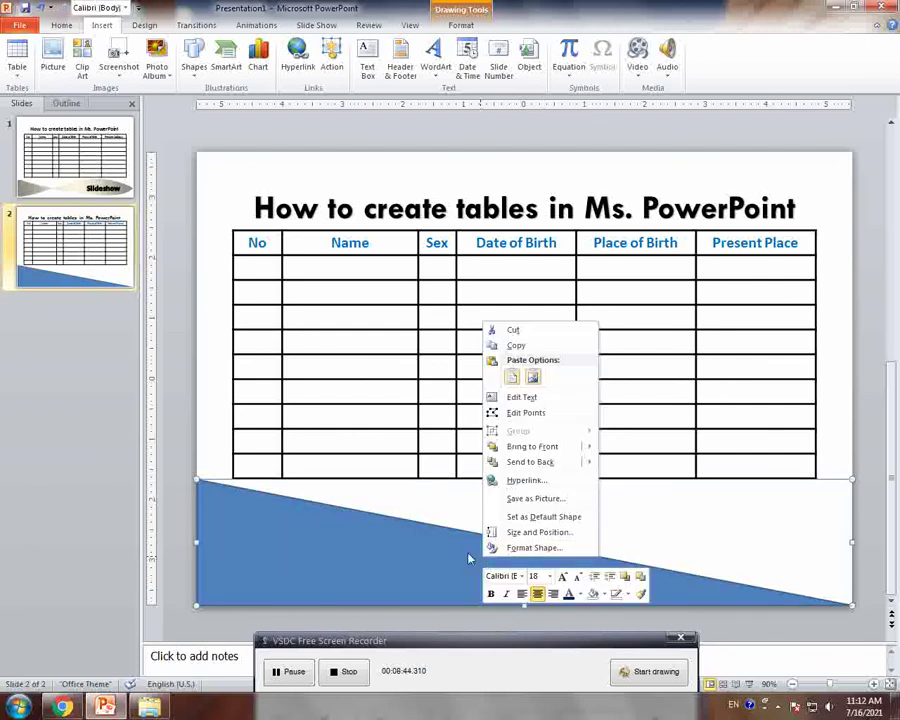
pyautogui.click(509, 412)
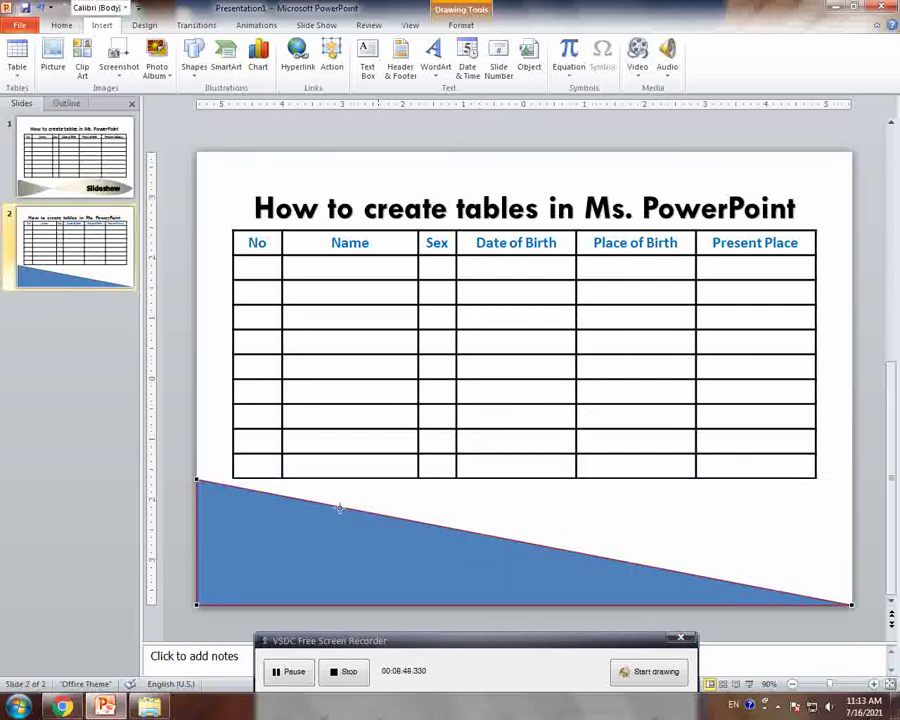
pyautogui.click(850, 604)
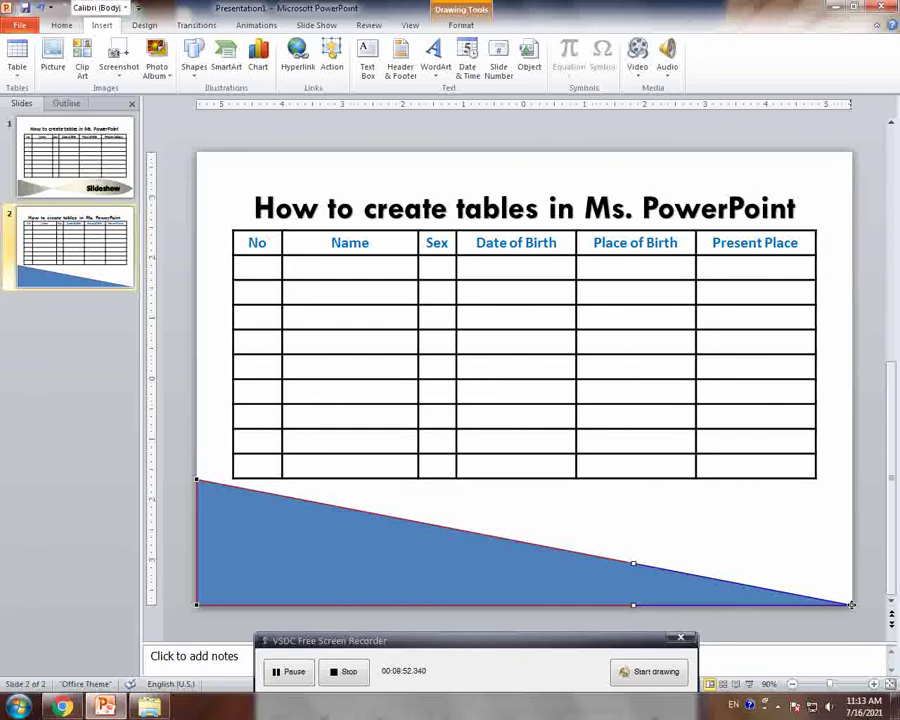
pyautogui.moveTo(634, 606); pyautogui.dragTo(645, 384)
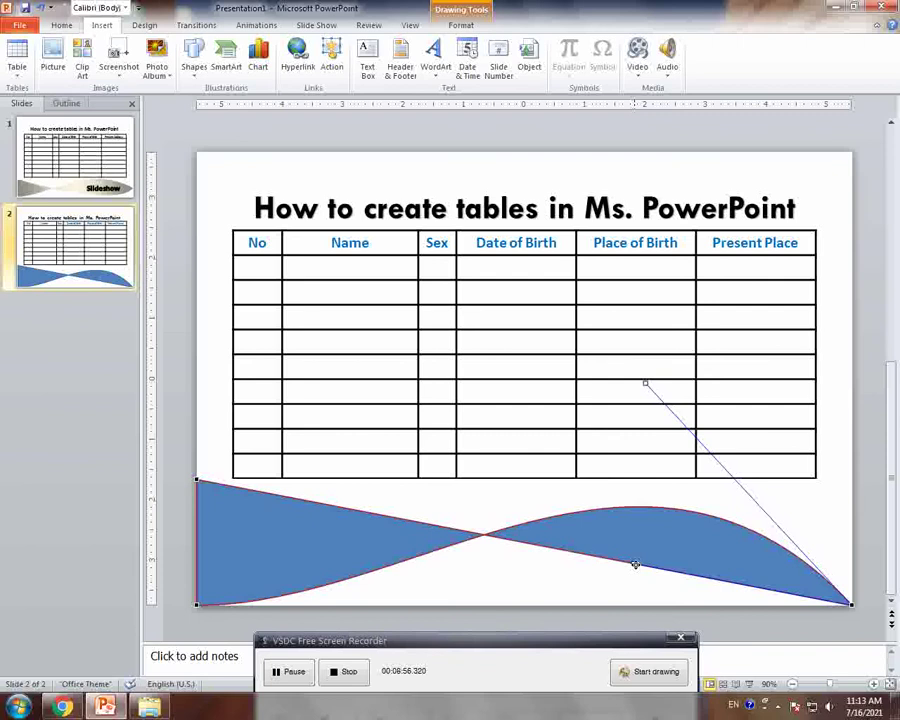
pyautogui.moveTo(633, 565); pyautogui.dragTo(635, 614)
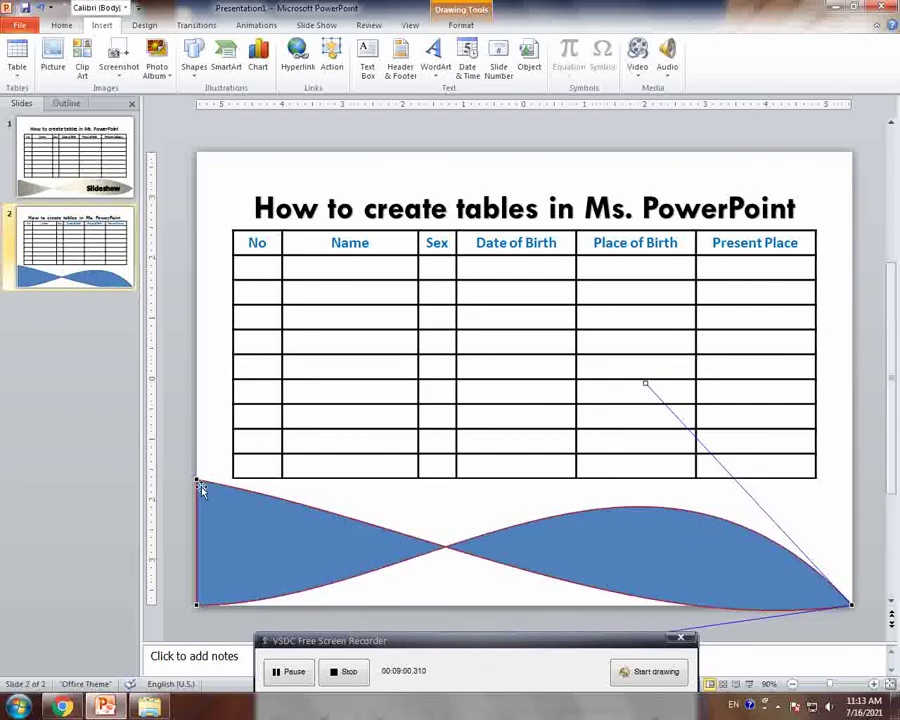
pyautogui.moveTo(645, 383); pyautogui.dragTo(585, 329)
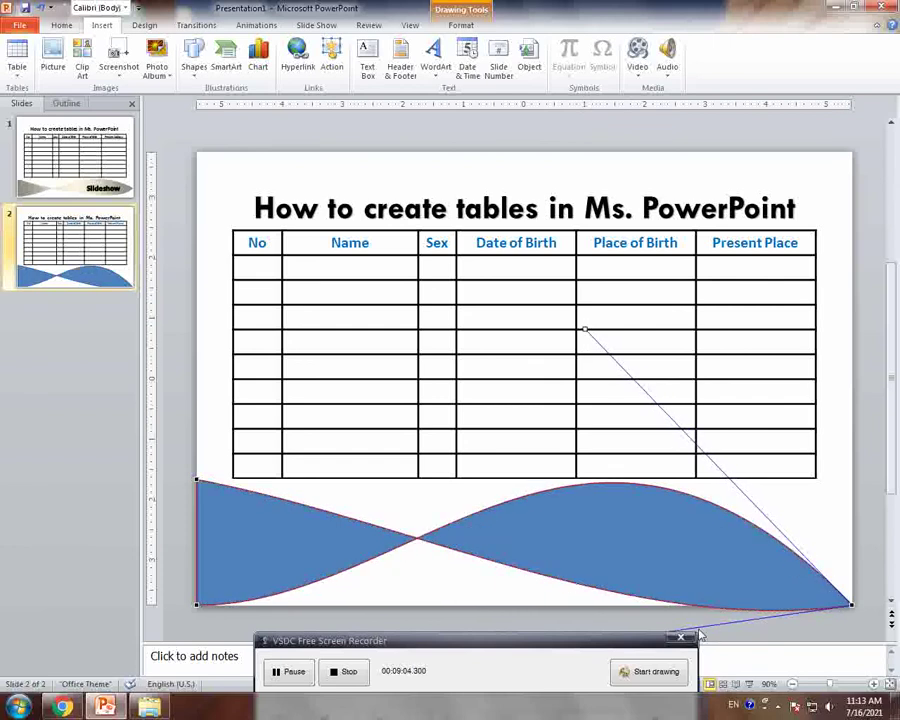
# Refine the bottom-right corner point and its curve handles to shape the twisting wave.
pyautogui.scroll(-1, 721, 591)
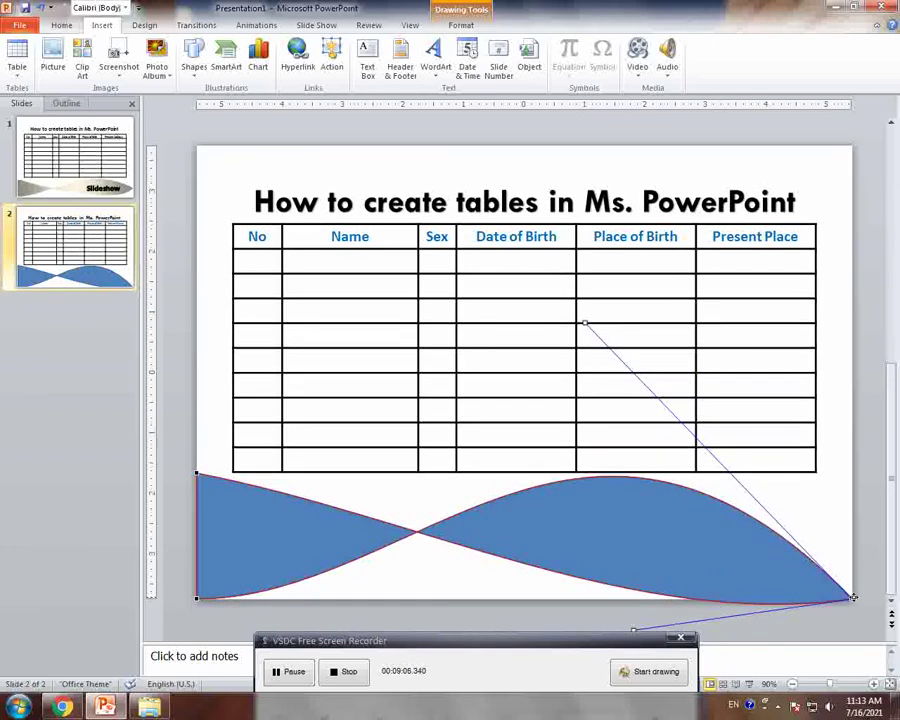
pyautogui.moveTo(852, 597); pyautogui.dragTo(846, 594)
pyautogui.scroll(1, 706, 640)
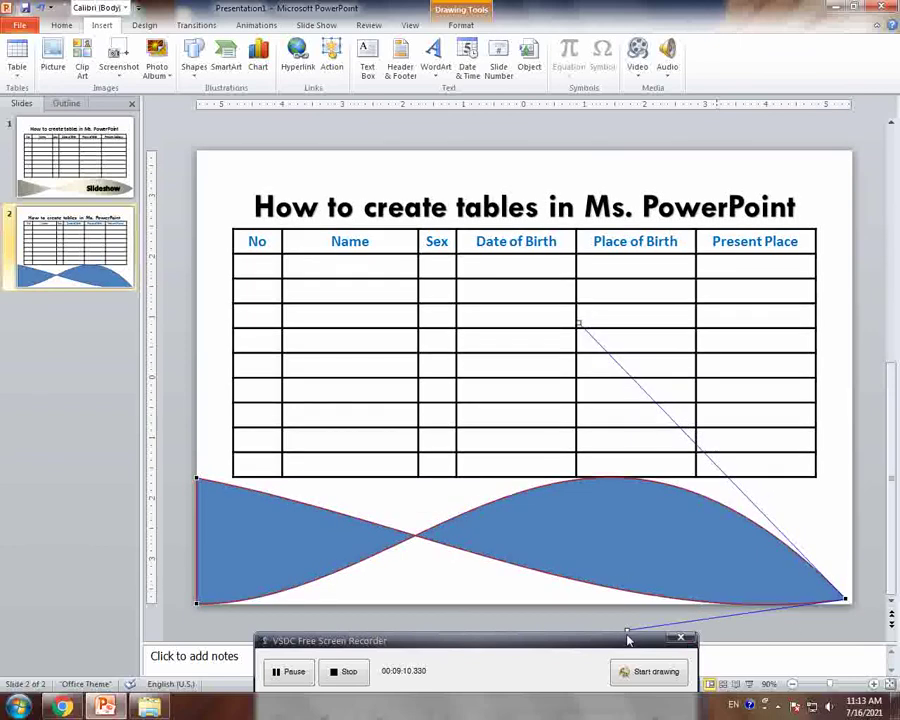
pyautogui.moveTo(626, 628); pyautogui.dragTo(762, 630)
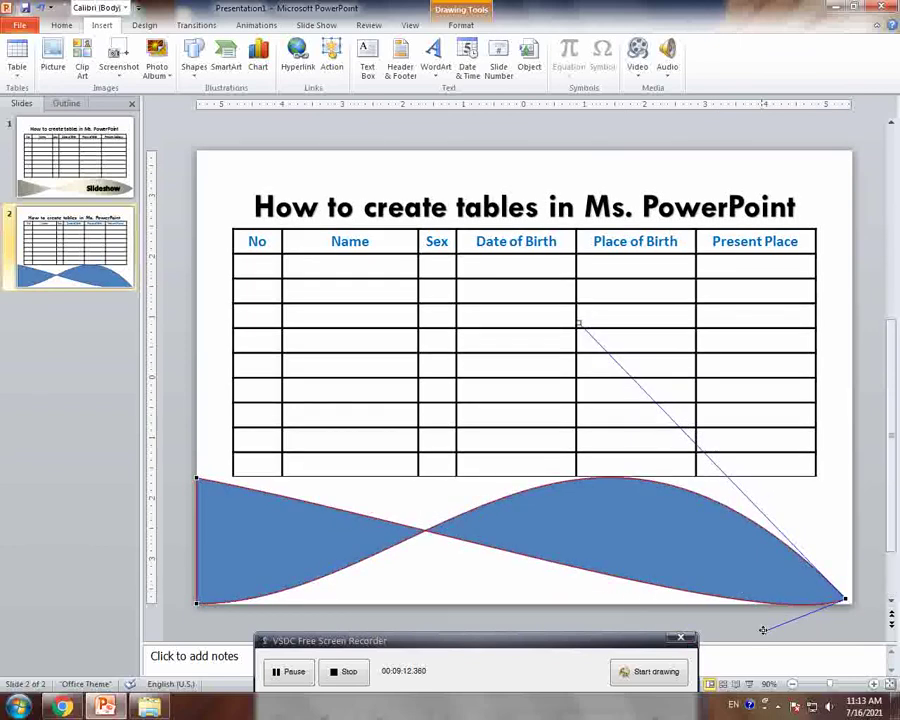
pyautogui.click(850, 601)
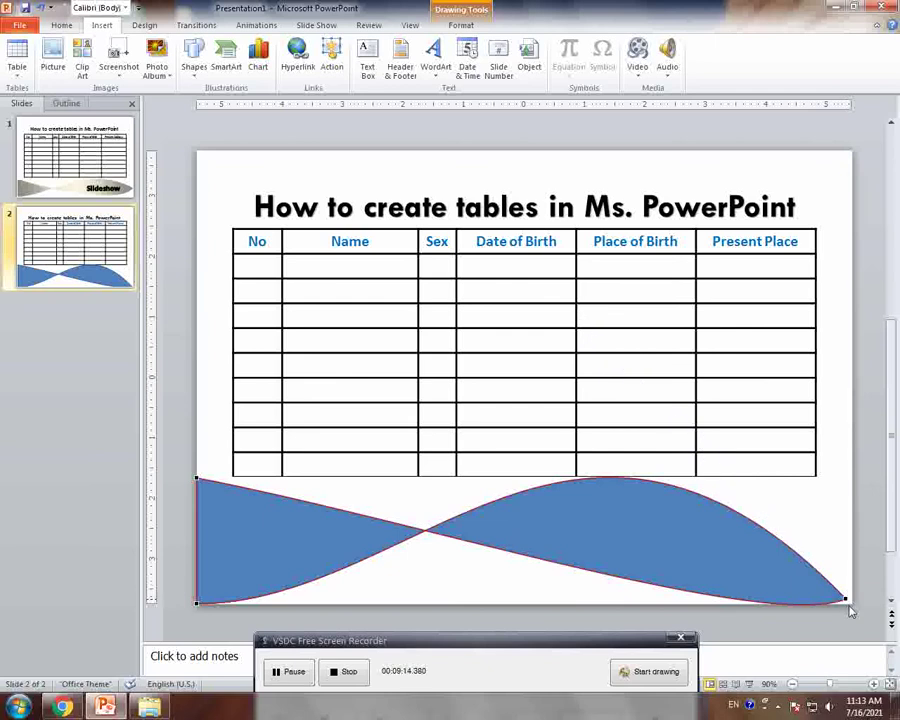
pyautogui.moveTo(845, 597); pyautogui.dragTo(848, 594)
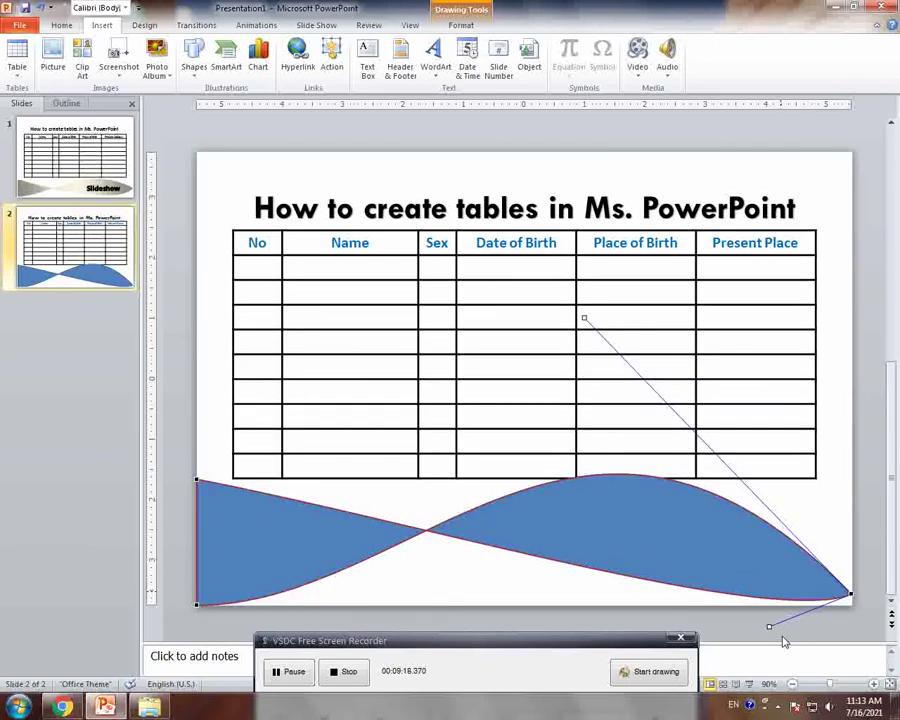
pyautogui.moveTo(769, 627); pyautogui.dragTo(789, 634)
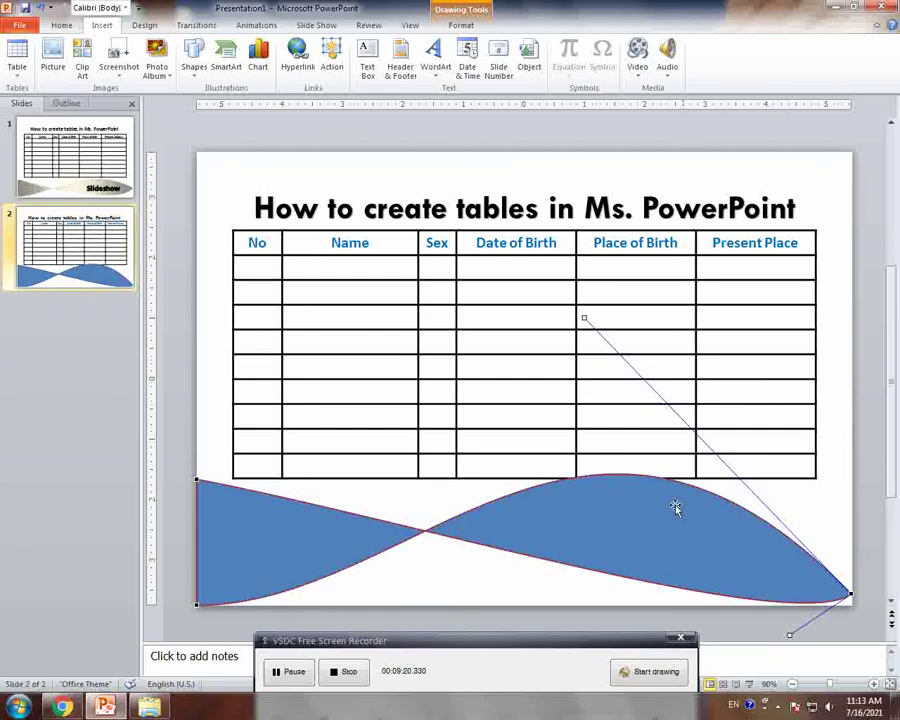
pyautogui.moveTo(585, 319)
pyautogui.mouseDown()
pyautogui.moveTo(700, 353)
pyautogui.moveTo(534, 340)
pyautogui.mouseUp()
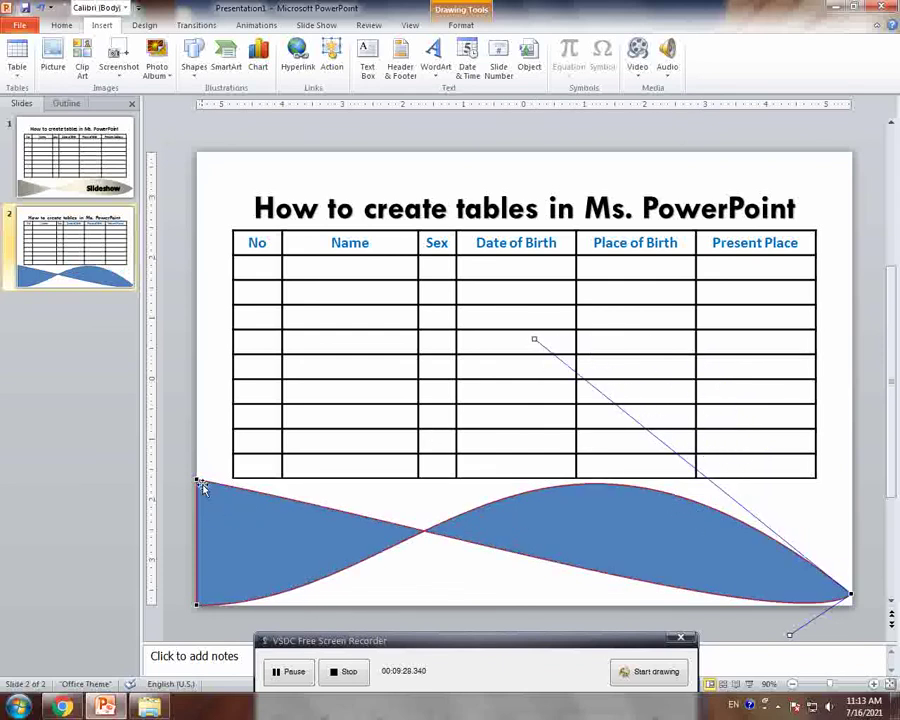
# Finish point editing, reselect the wave, and show slide 1 for comparison.
pyautogui.click(831, 525)
pyautogui.click(634, 542)
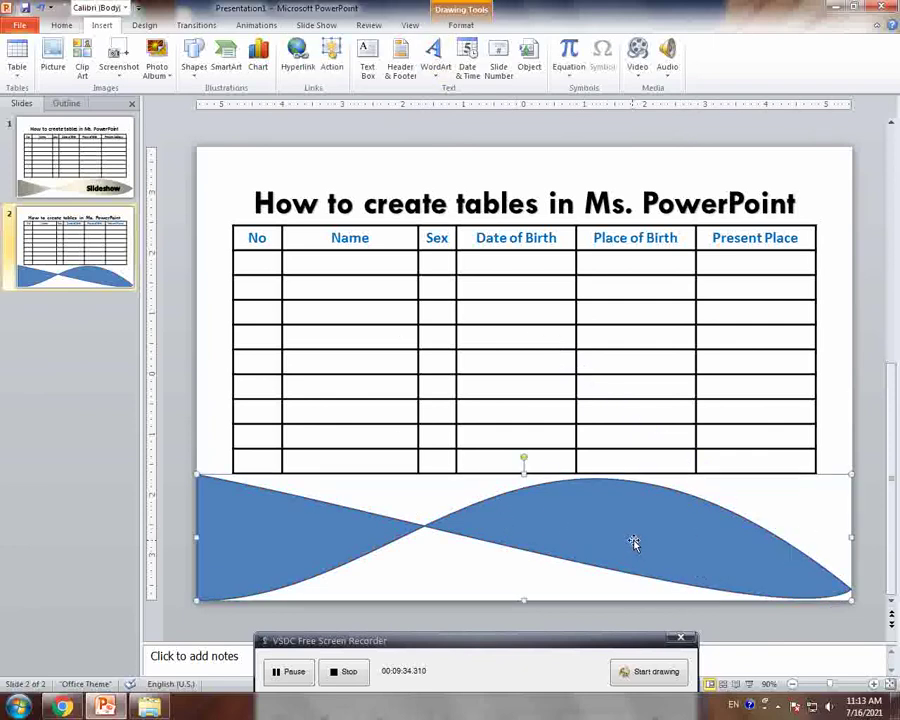
pyautogui.click(67, 125)
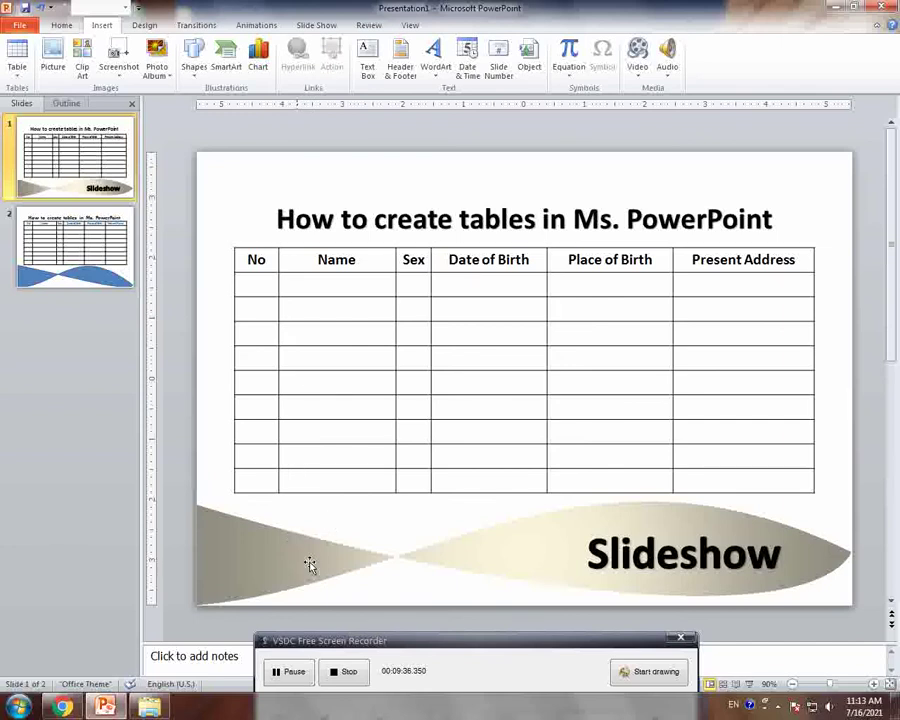
# Give slide 2's wave the beige gradient fill from the shape style gallery.
pyautogui.click(70, 249)
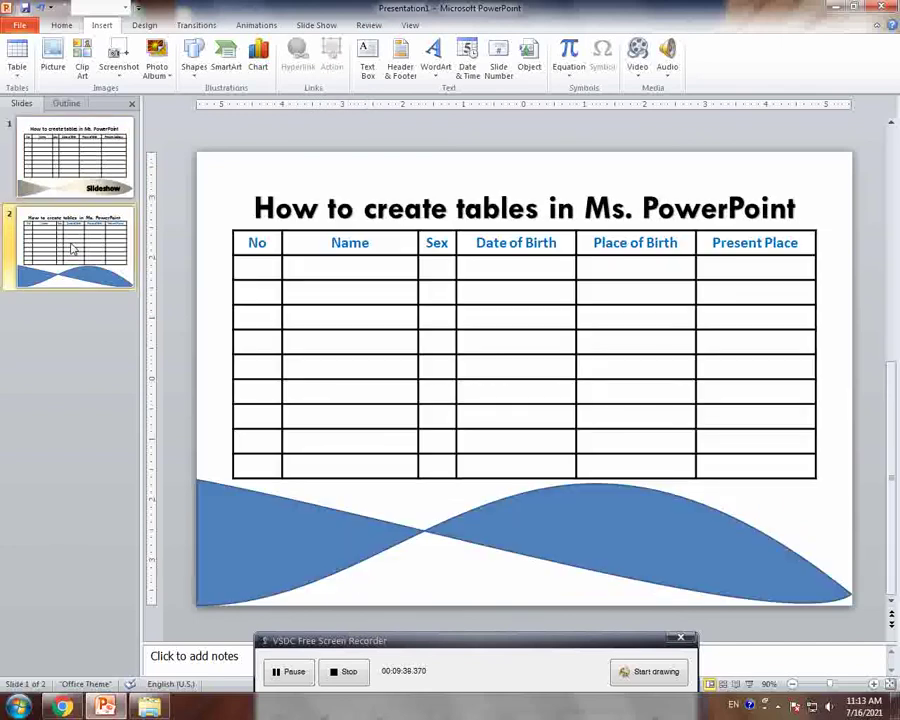
pyautogui.click(258, 528)
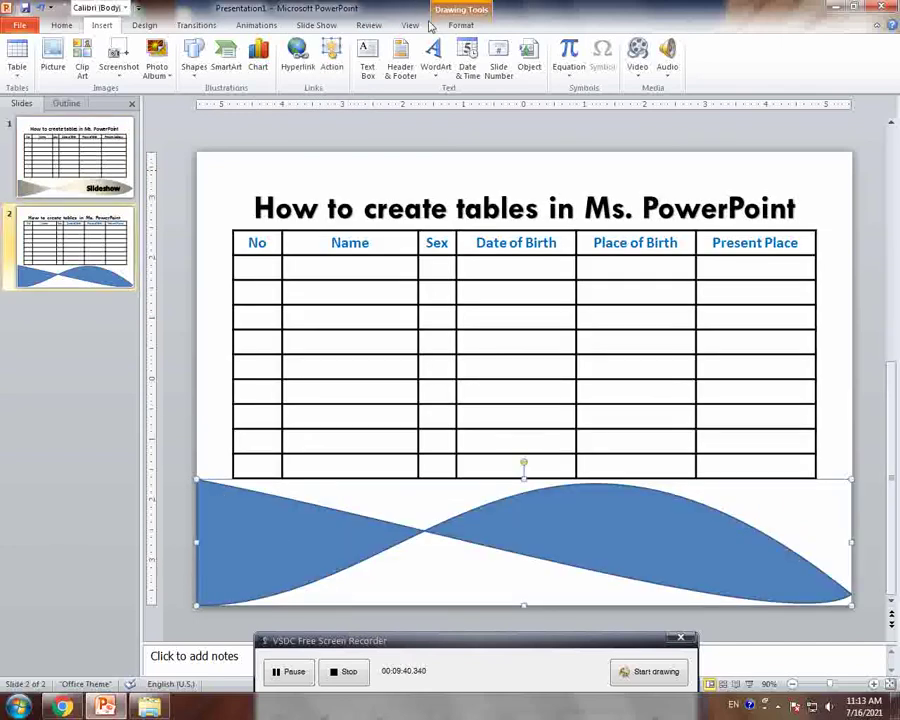
pyautogui.click(460, 28)
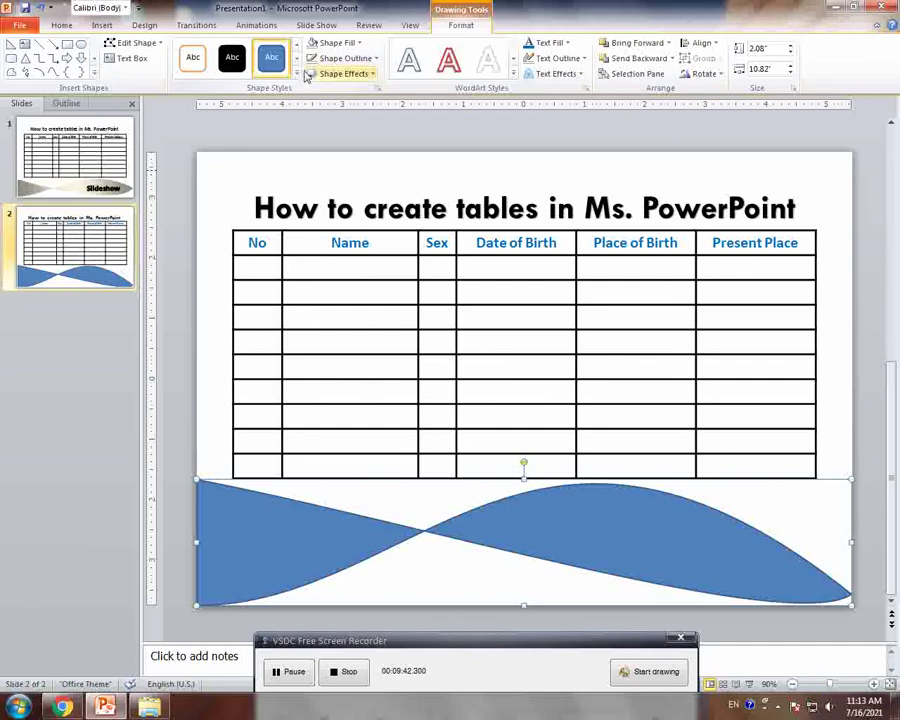
pyautogui.click(357, 42)
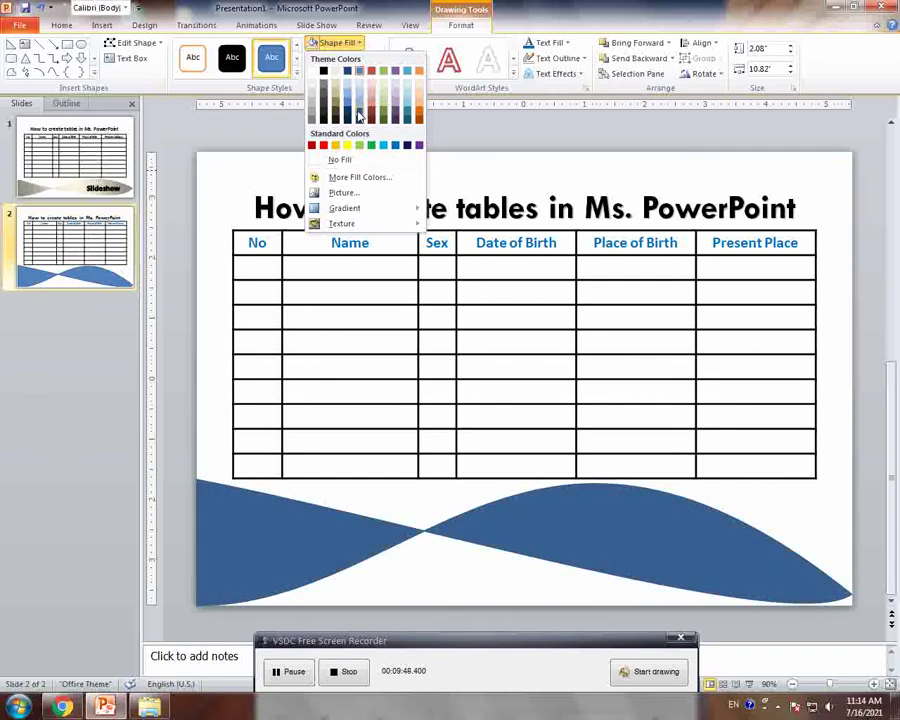
pyautogui.click(297, 80)
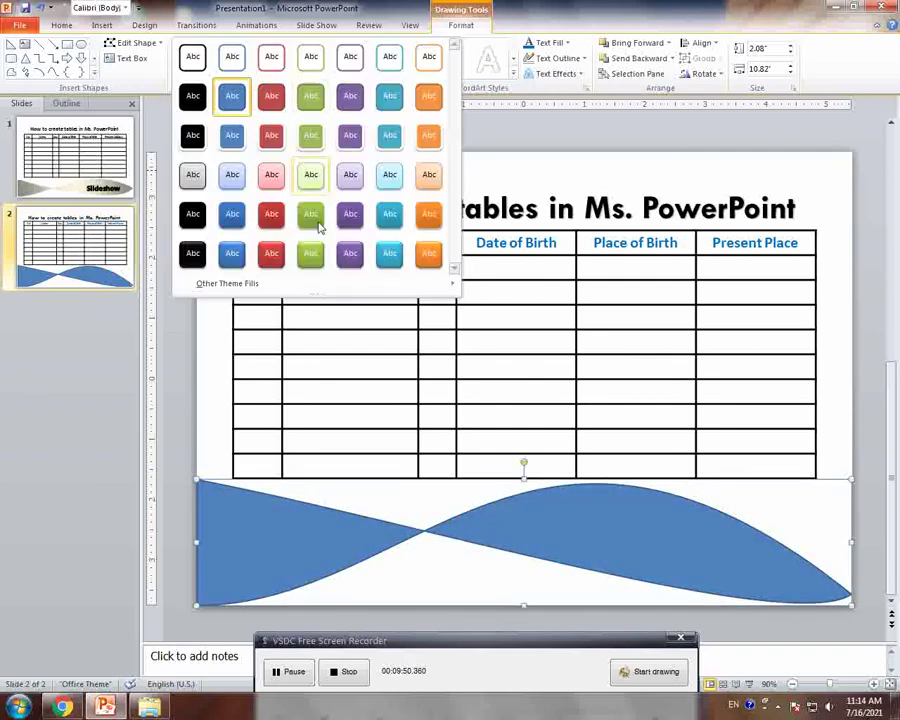
pyautogui.moveTo(406, 291)
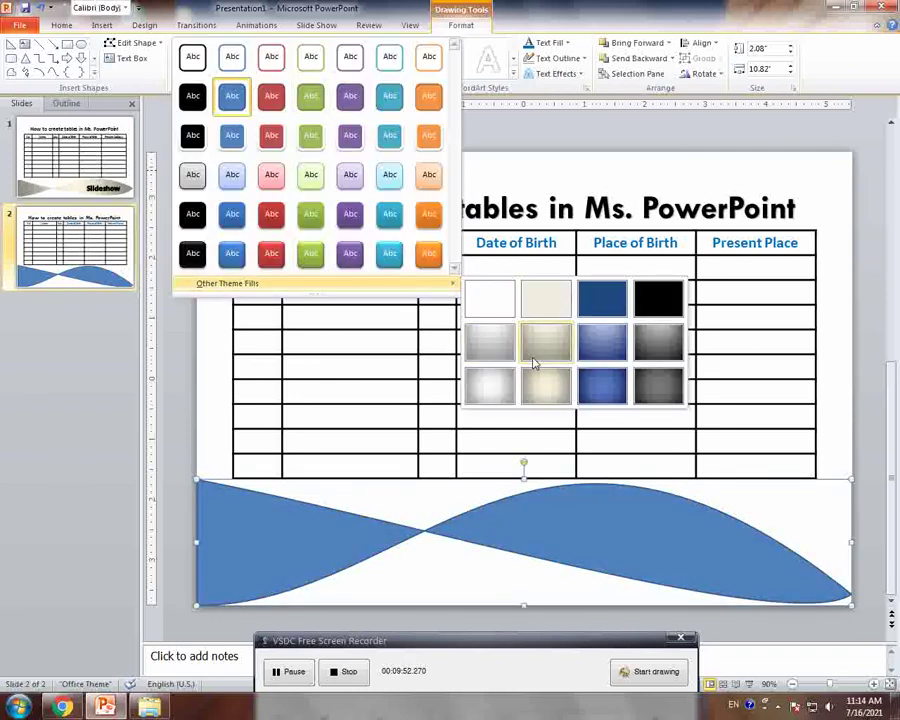
pyautogui.click(545, 390)
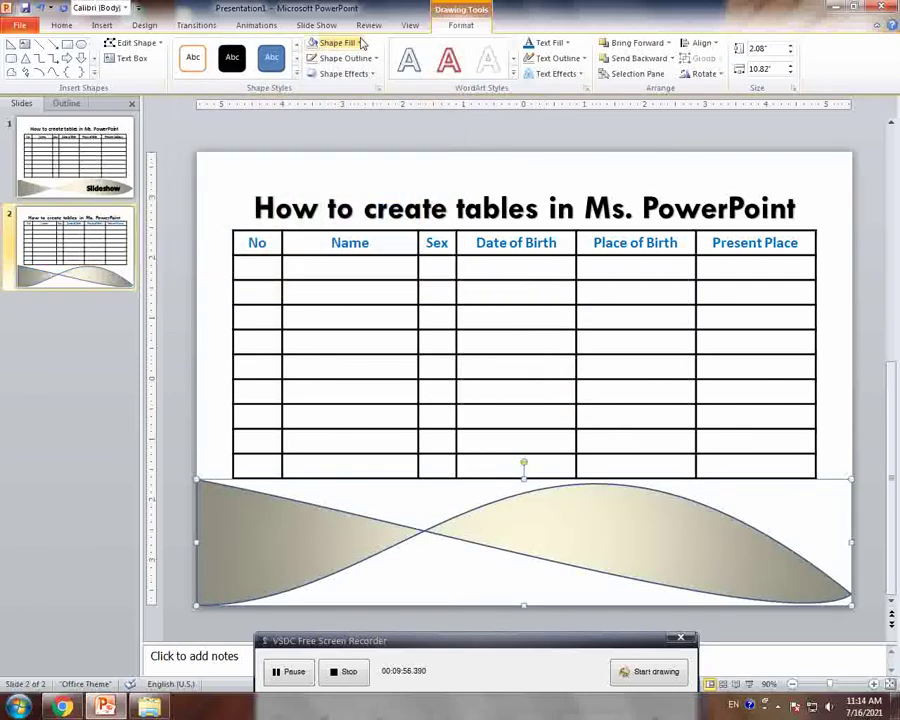
# Set the wave's Shape Outline to No Outline, then compare with slide 1 and return.
pyautogui.click(370, 58)
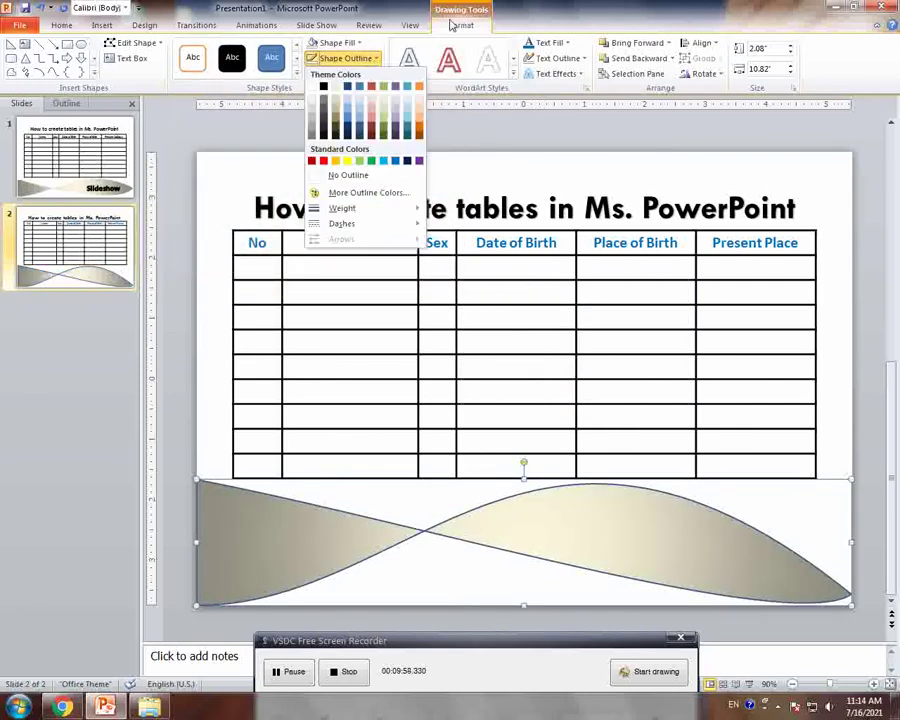
pyautogui.click(378, 59)
pyautogui.click(375, 59)
pyautogui.click(345, 175)
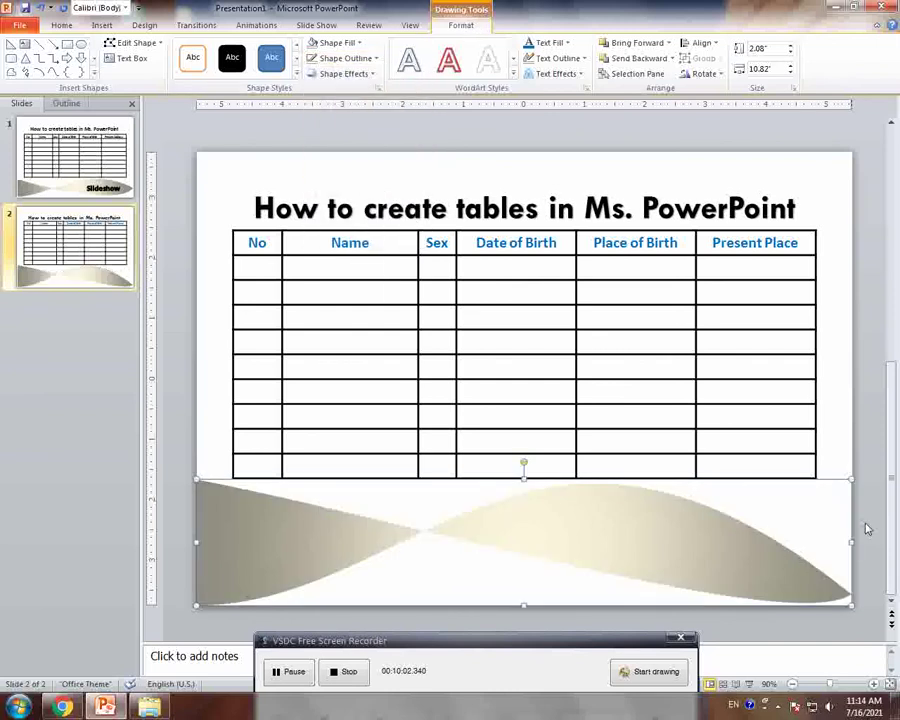
pyautogui.press('Escape')
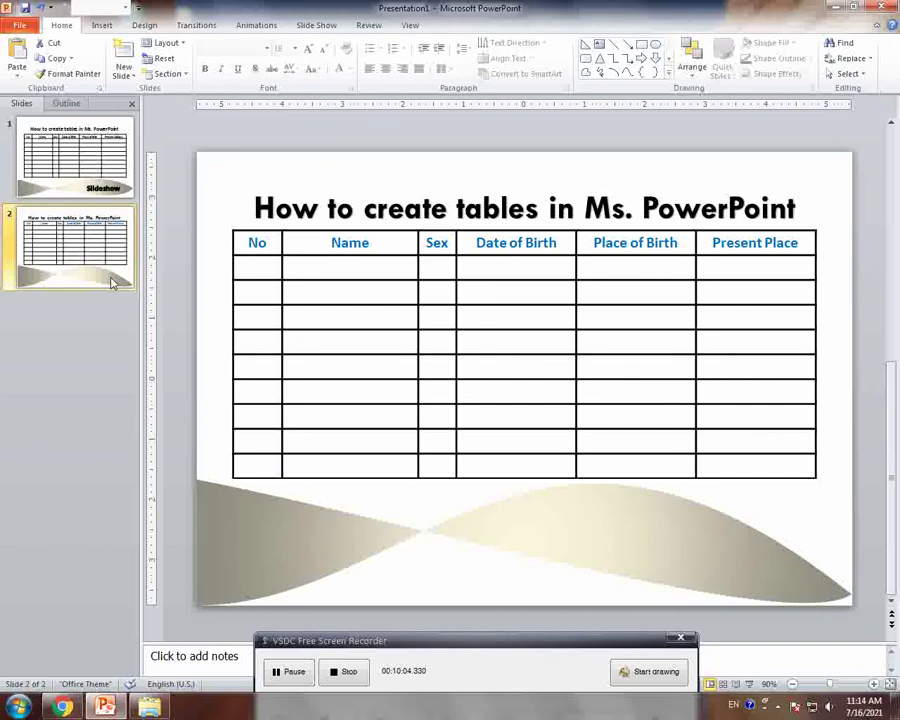
pyautogui.click(60, 147)
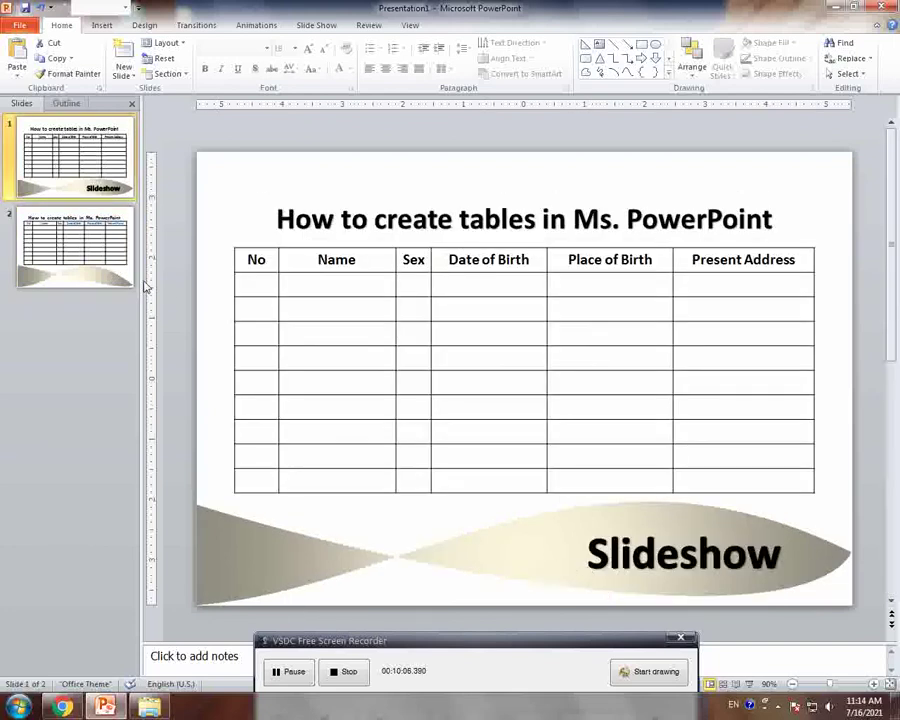
pyautogui.click(118, 264)
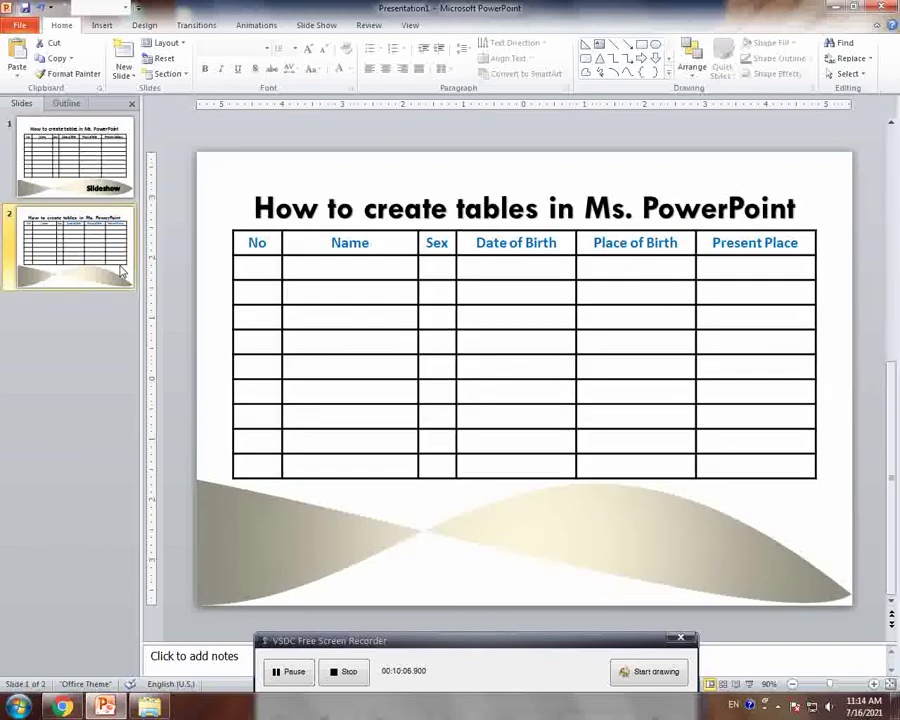
# Duplicate the title onto the wave and change its text to 'Slideshow'.
pyautogui.click(482, 207)
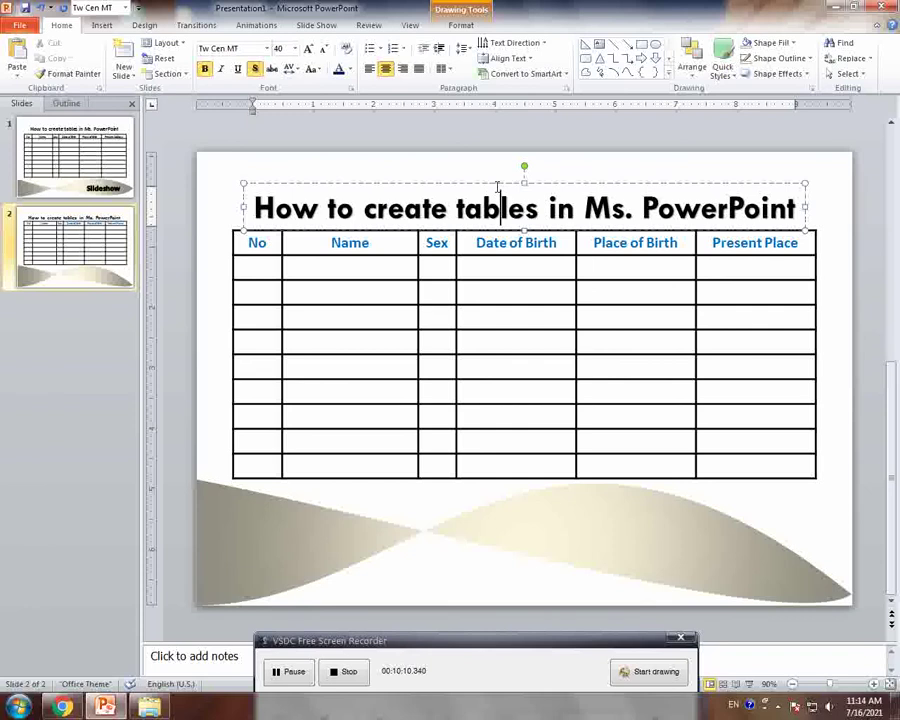
pyautogui.moveTo(497, 188); pyautogui.dragTo(530, 521)
pyautogui.hotkey('ctrl', 'a')
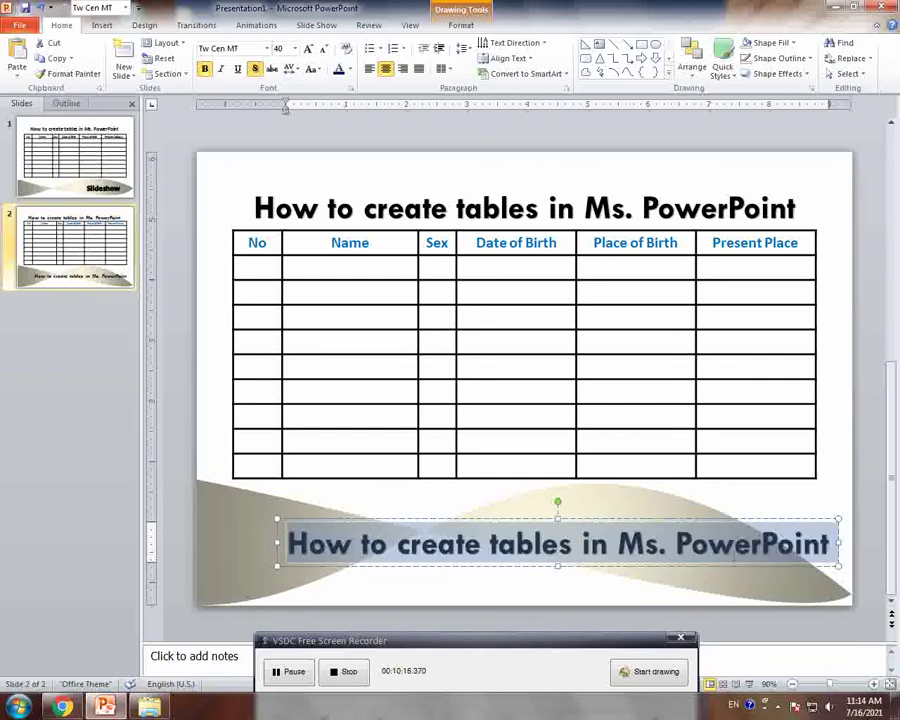
pyautogui.write('Sh')
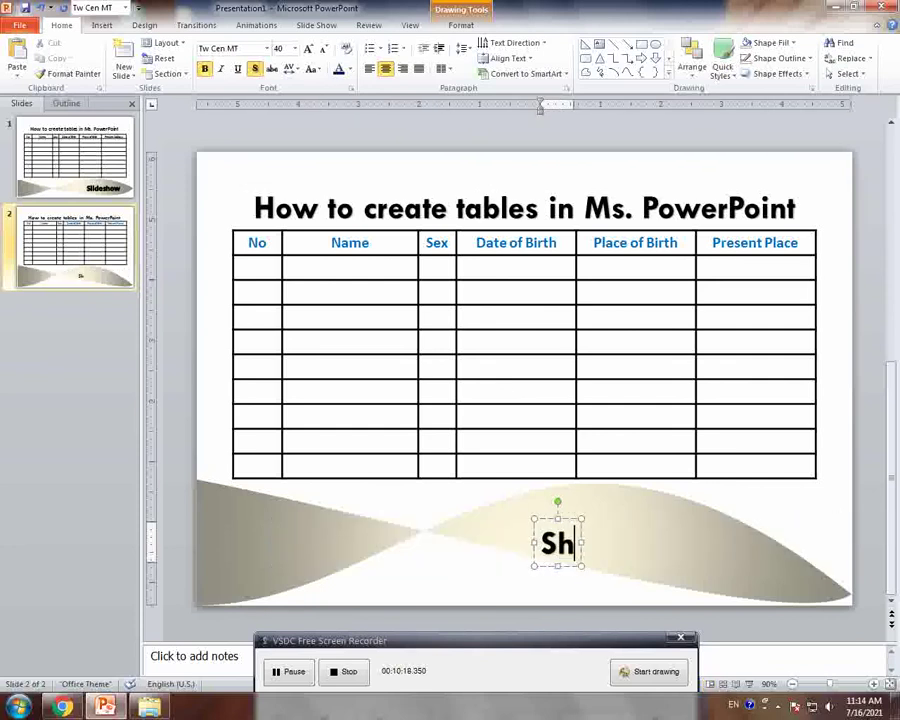
pyautogui.press('BackSpace')
pyautogui.press('BackSpace')
pyautogui.write('Slidesh')
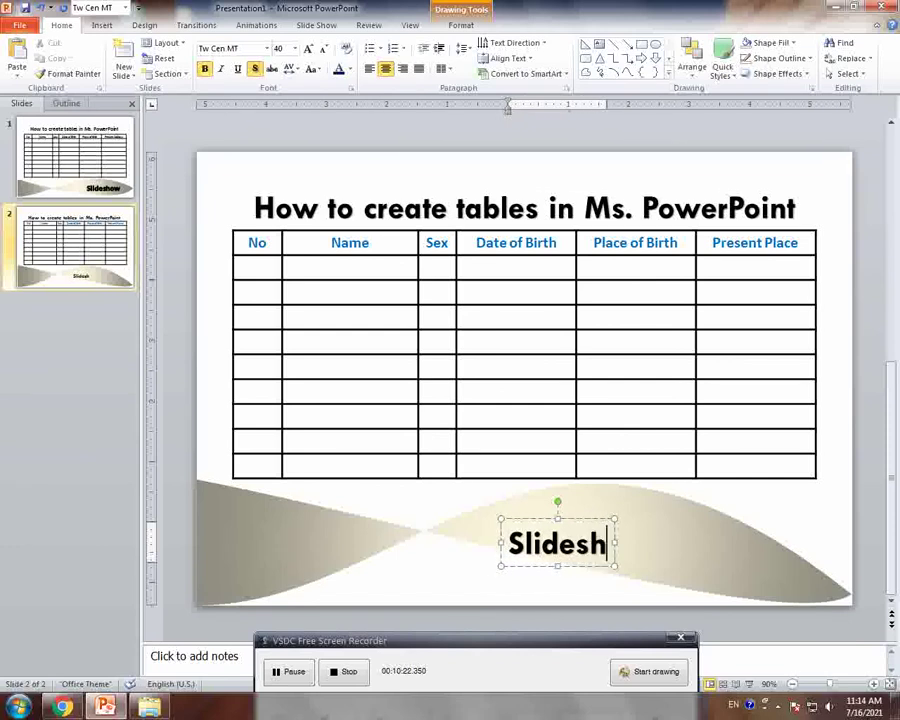
pyautogui.write('ow')
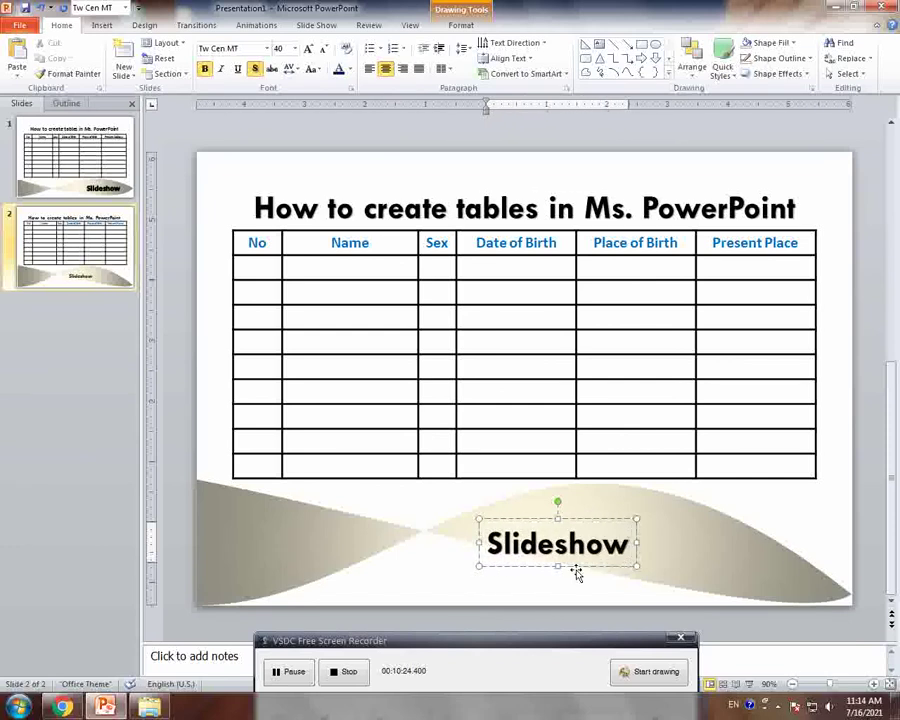
# Move the Slideshow label to the lower right of the wave.
pyautogui.moveTo(579, 566)
pyautogui.mouseDown()
pyautogui.moveTo(723, 582)
pyautogui.moveTo(741, 596)
pyautogui.mouseUp()
pyautogui.press('Right')
pyautogui.press('Right')
pyautogui.press('Up')
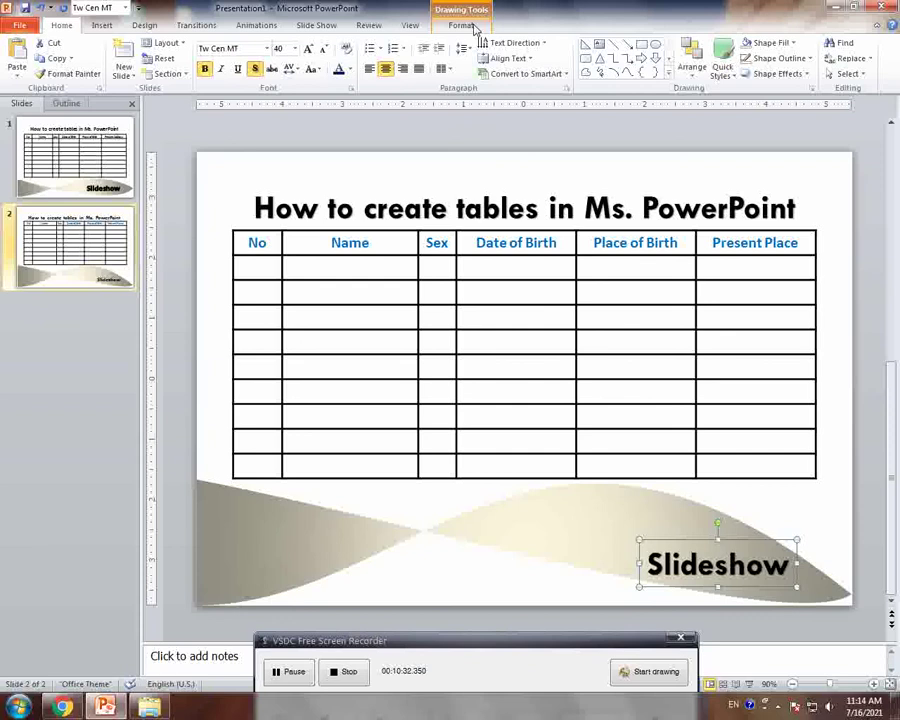
# Give the Slideshow label a red glow from Text Effects.
pyautogui.click(461, 25)
pyautogui.click(575, 74)
pyautogui.moveTo(563, 160)
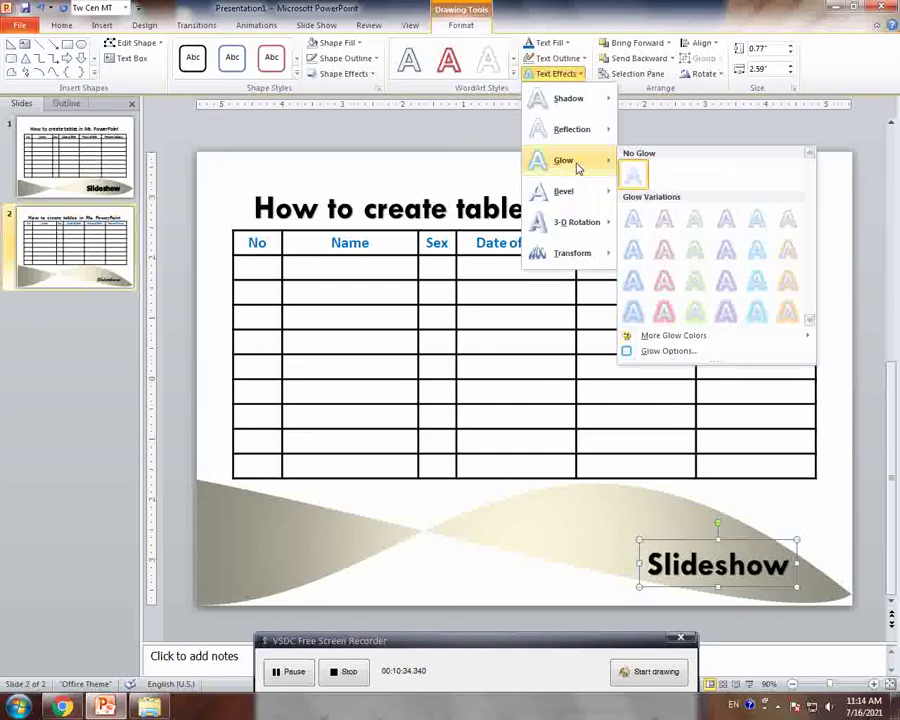
pyautogui.click(664, 312)
# Apply a perspective 3-D rotation, then reposition and slightly widen the Slideshow text box.
pyautogui.click(535, 76)
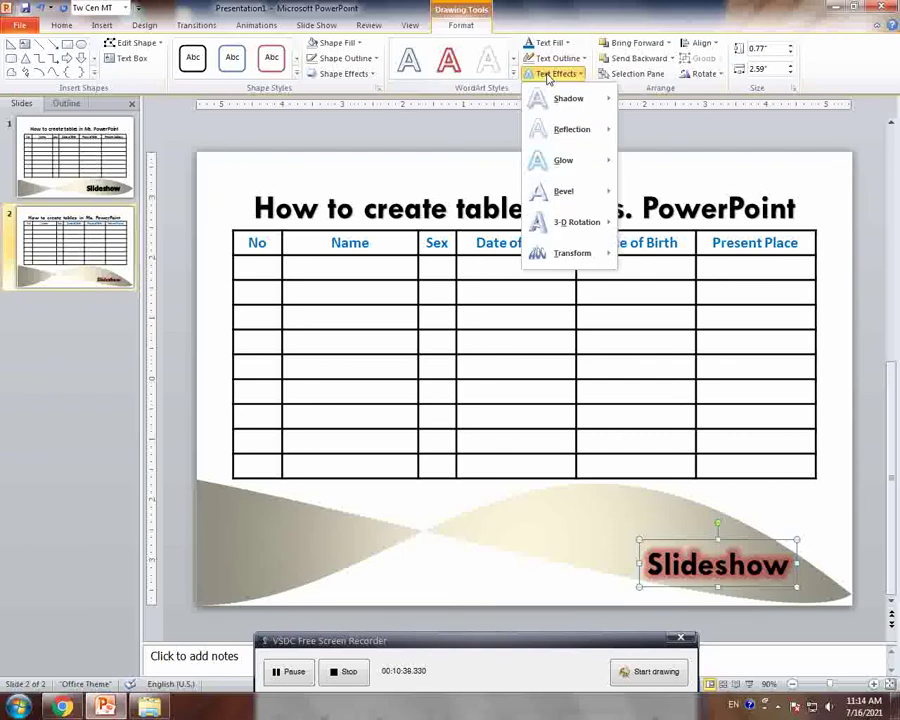
pyautogui.moveTo(568, 224)
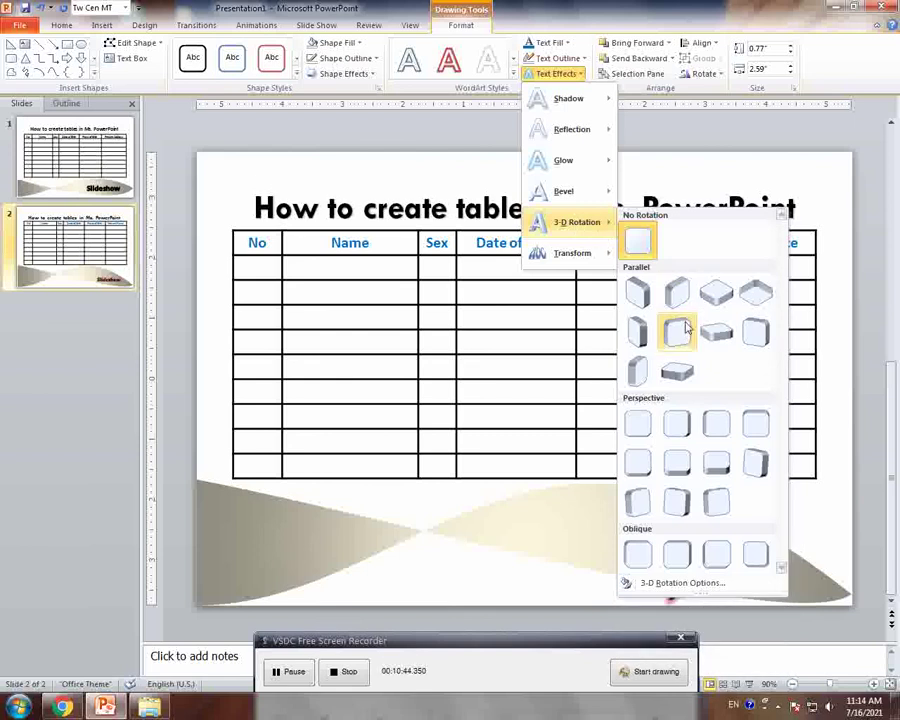
pyautogui.click(756, 478)
pyautogui.moveTo(640, 539); pyautogui.dragTo(604, 497)
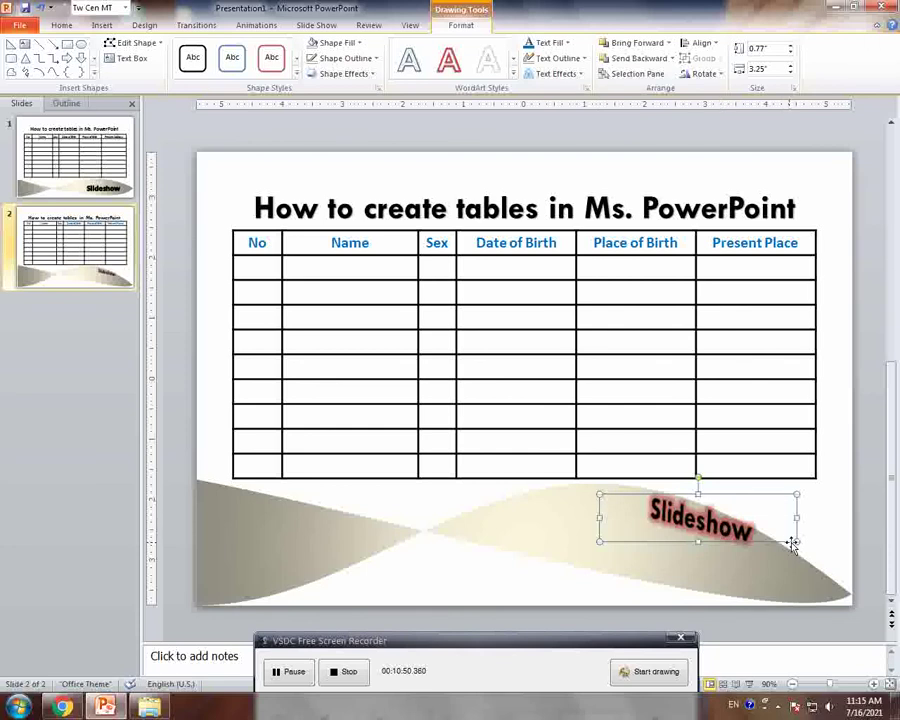
pyautogui.moveTo(795, 541); pyautogui.dragTo(806, 541)
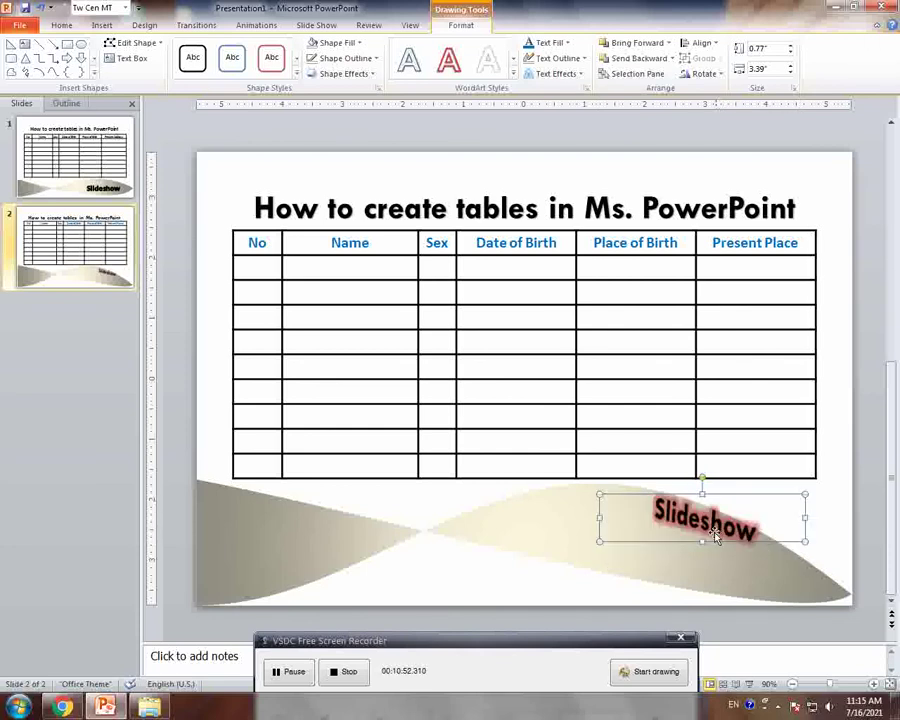
pyautogui.moveTo(656, 500); pyautogui.dragTo(652, 532)
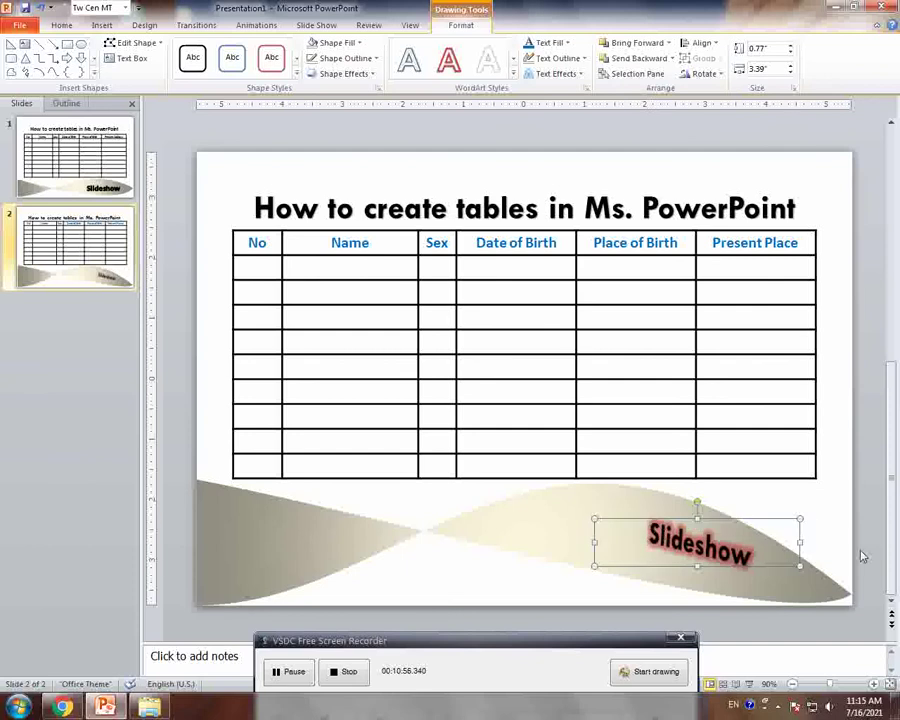
pyautogui.press('Escape')
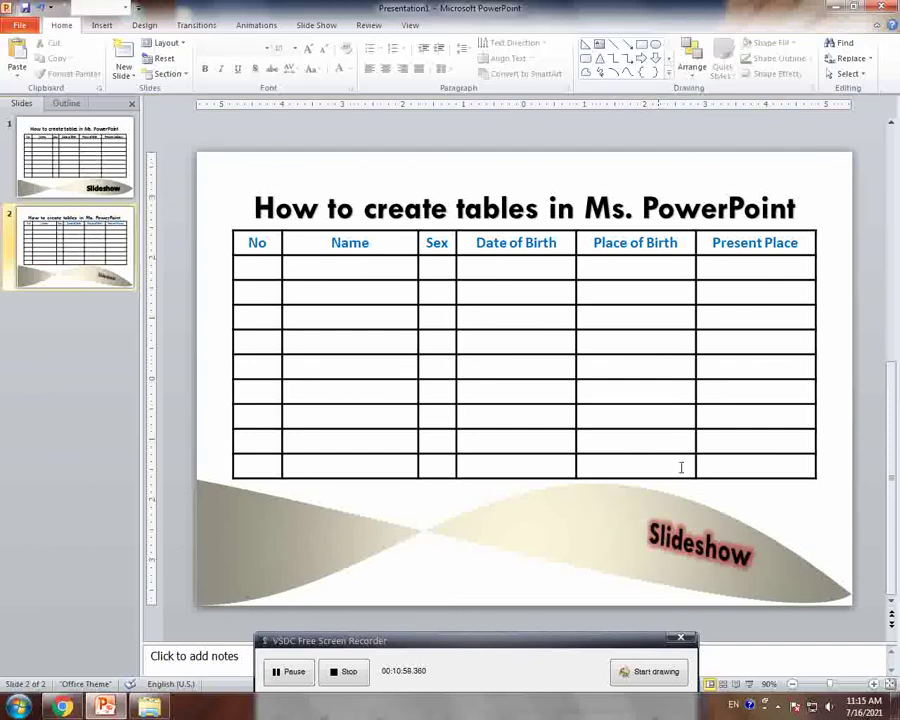
# Select the word Slideshow and set its 3-D Rotation back to No Rotation.
pyautogui.click(677, 545)
pyautogui.doubleClick(677, 545)
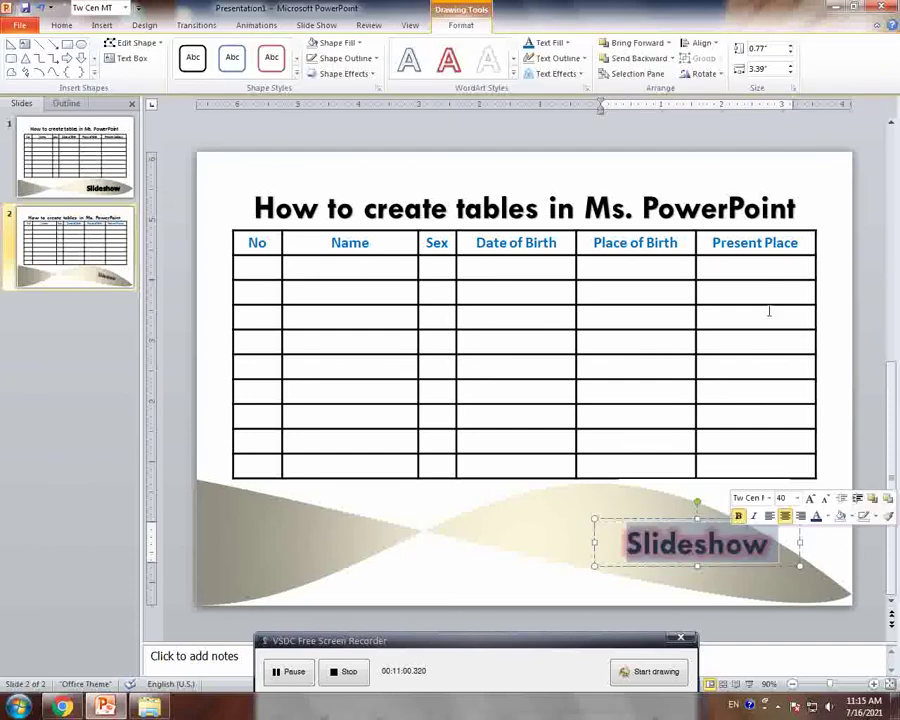
pyautogui.click(556, 58)
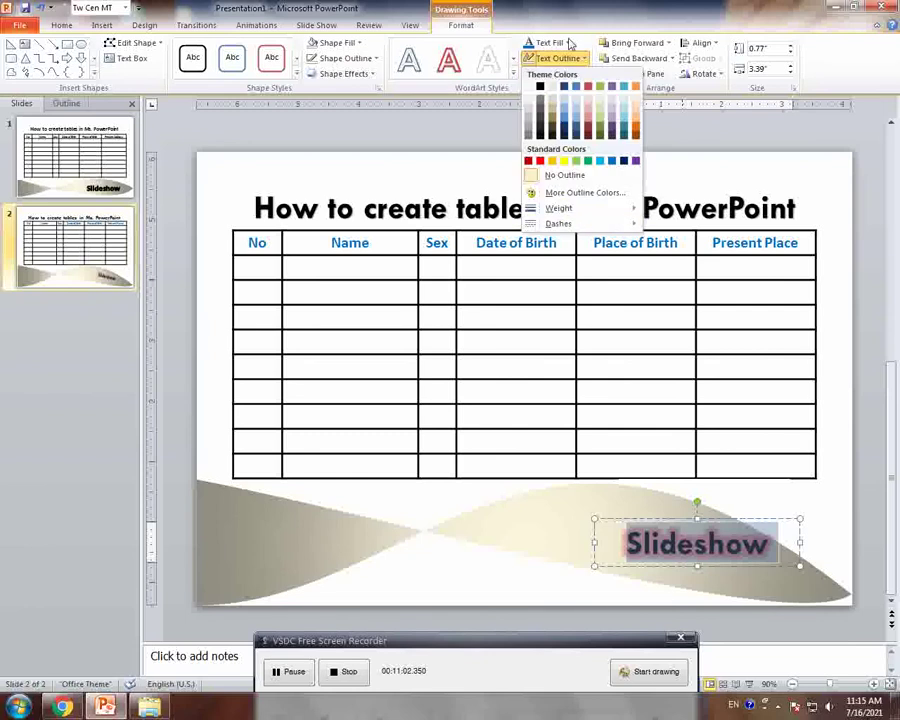
pyautogui.click(558, 58)
pyautogui.click(560, 74)
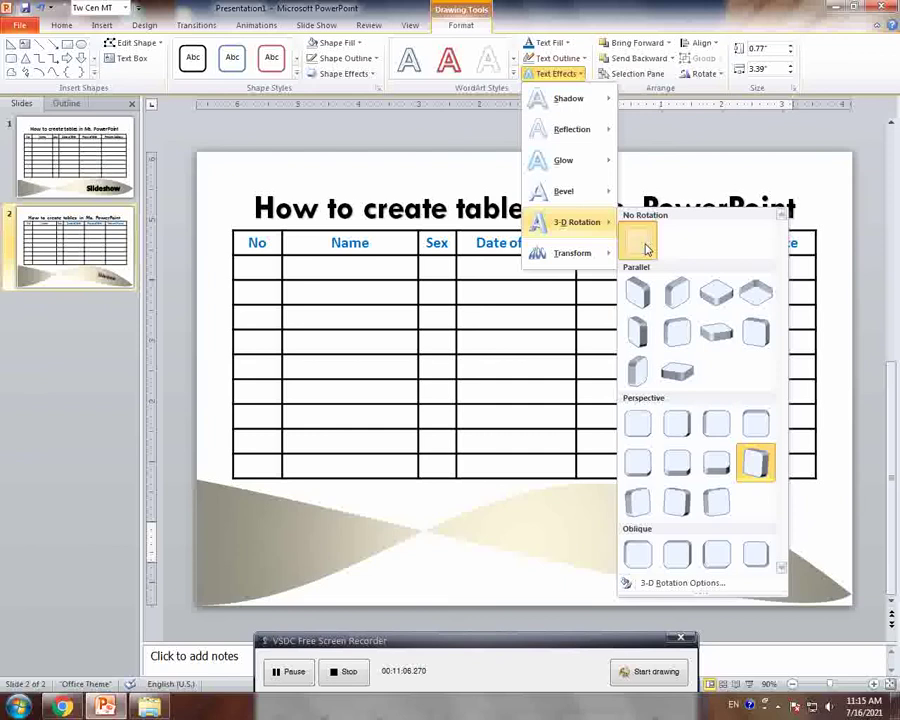
pyautogui.click(639, 241)
pyautogui.click(564, 75)
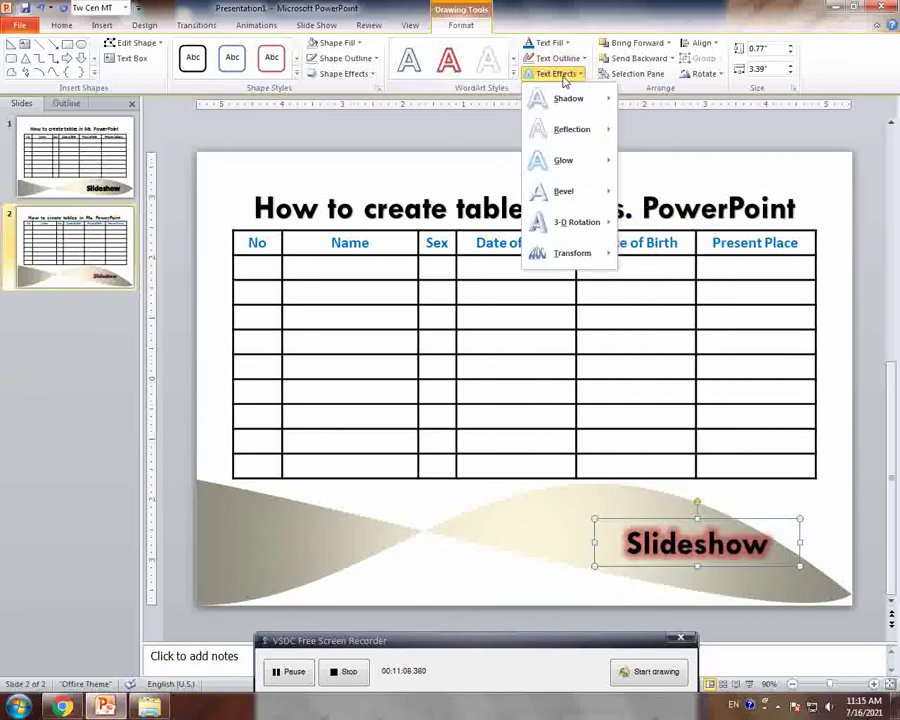
pyautogui.moveTo(575, 222)
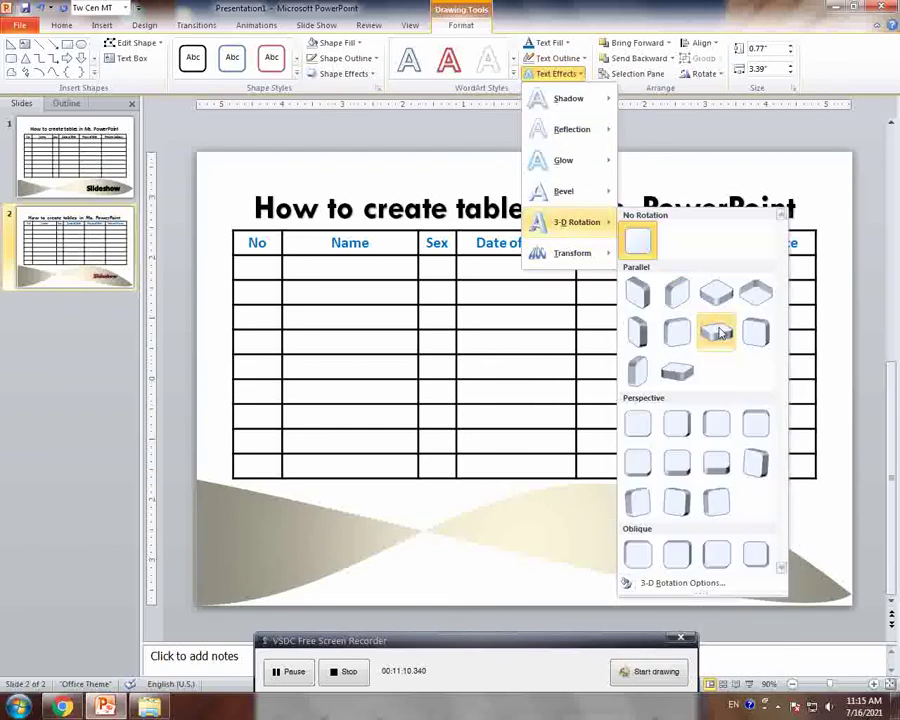
pyautogui.click(811, 520)
pyautogui.click(811, 520)
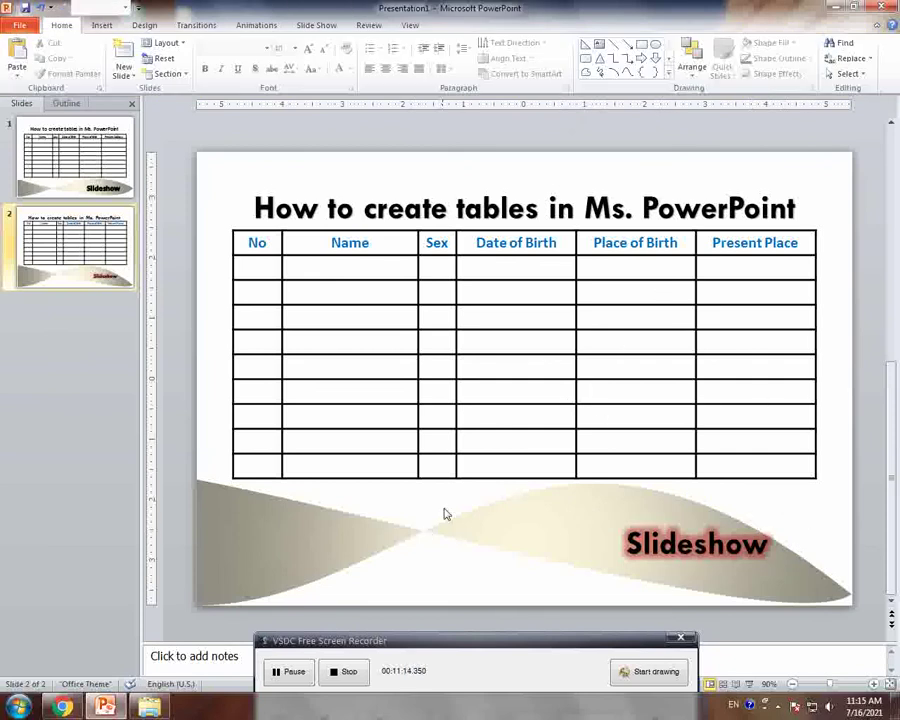
# After comparing with slide 1, merge the table's bottom row into one cell.
pyautogui.click(75, 150)
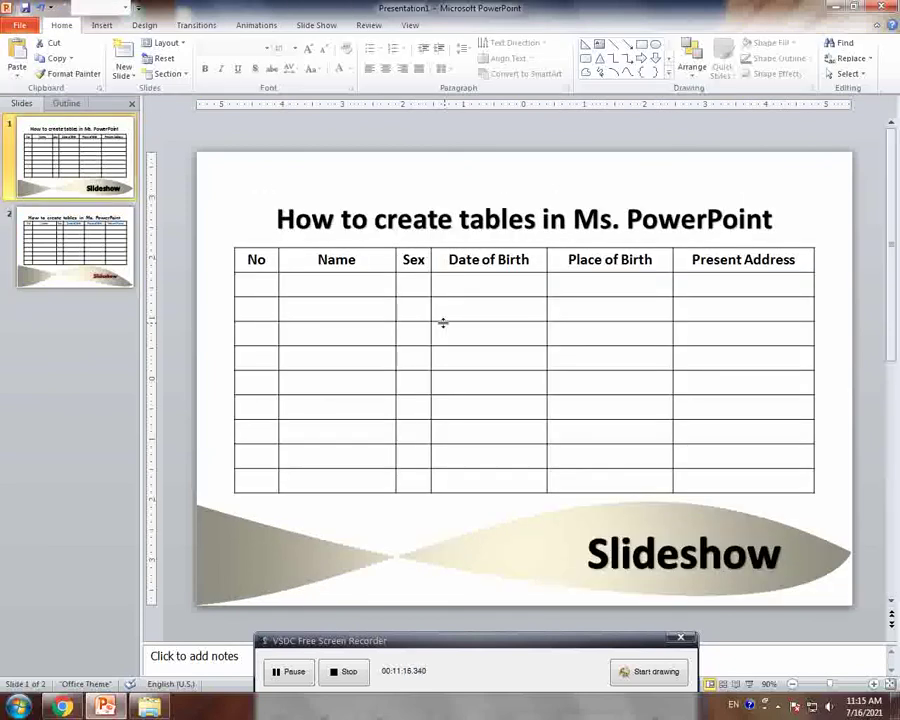
pyautogui.click(67, 257)
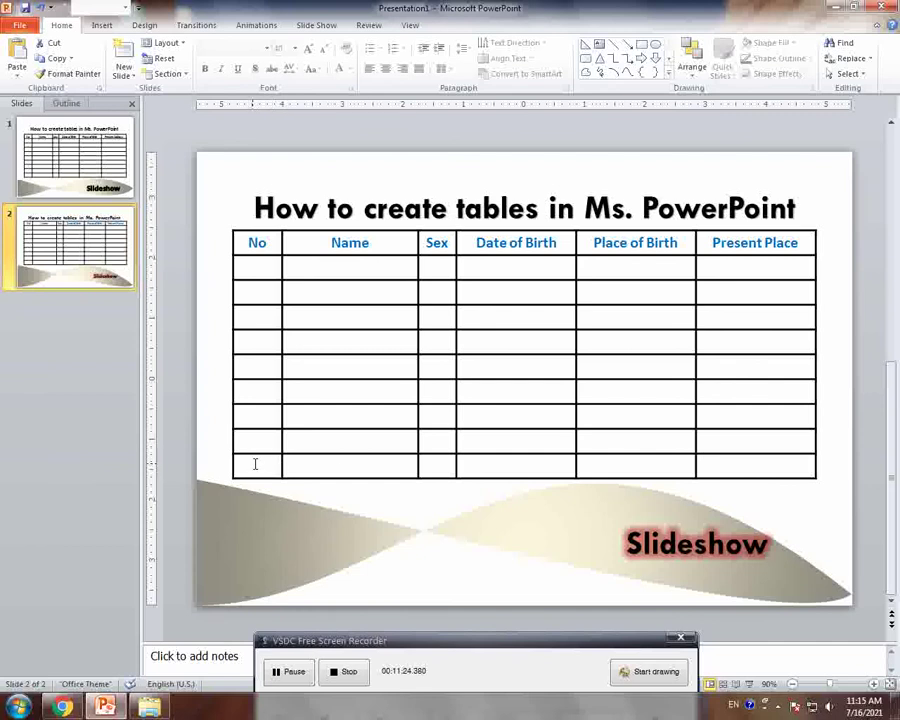
pyautogui.moveTo(255, 464); pyautogui.dragTo(710, 472)
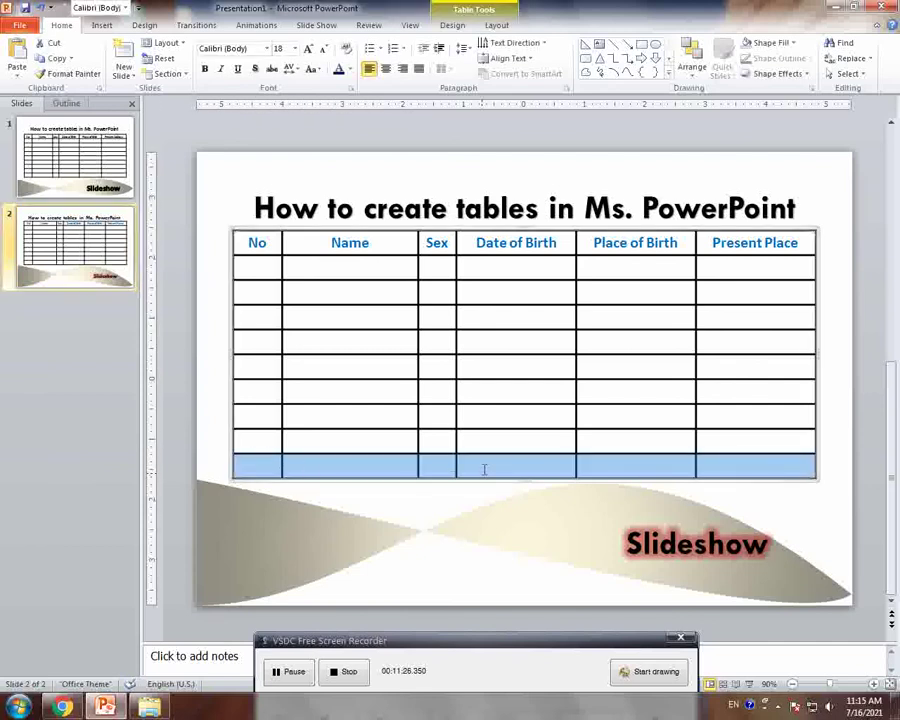
pyautogui.click(493, 26)
pyautogui.click(456, 27)
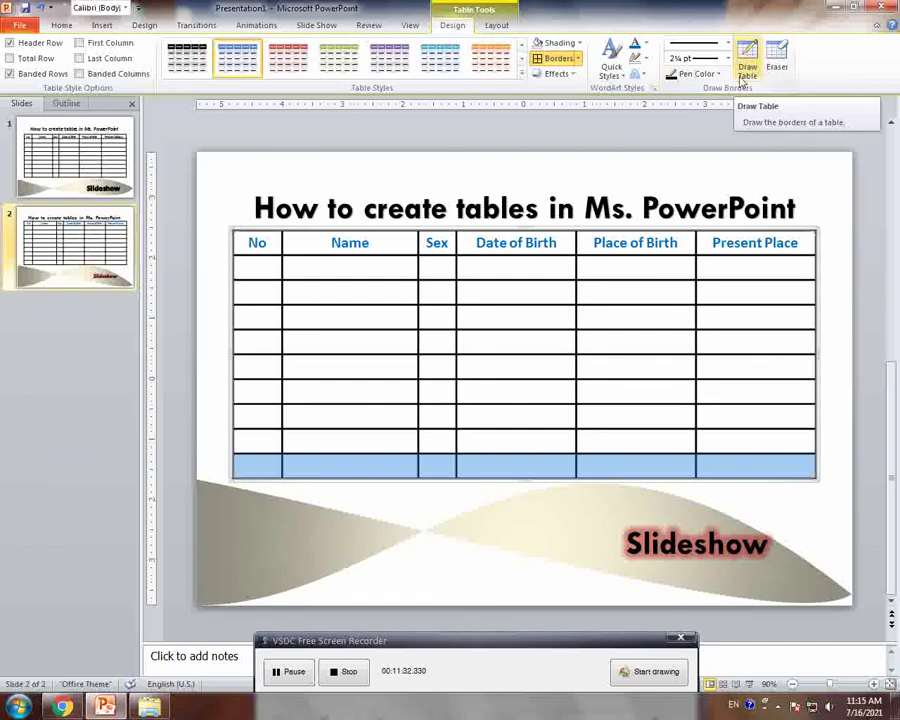
pyautogui.click(496, 27)
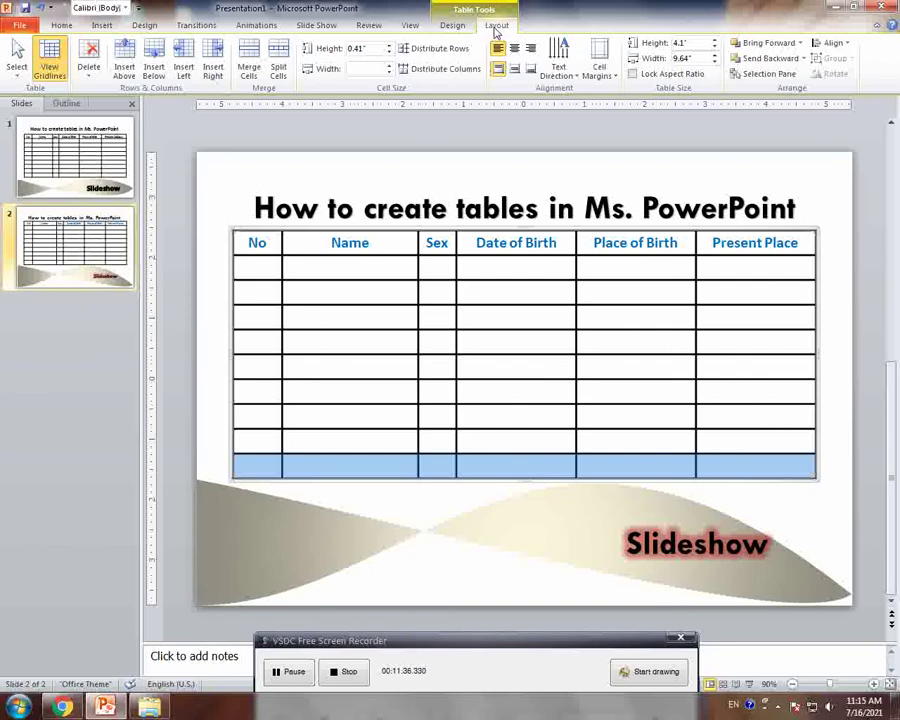
pyautogui.click(249, 72)
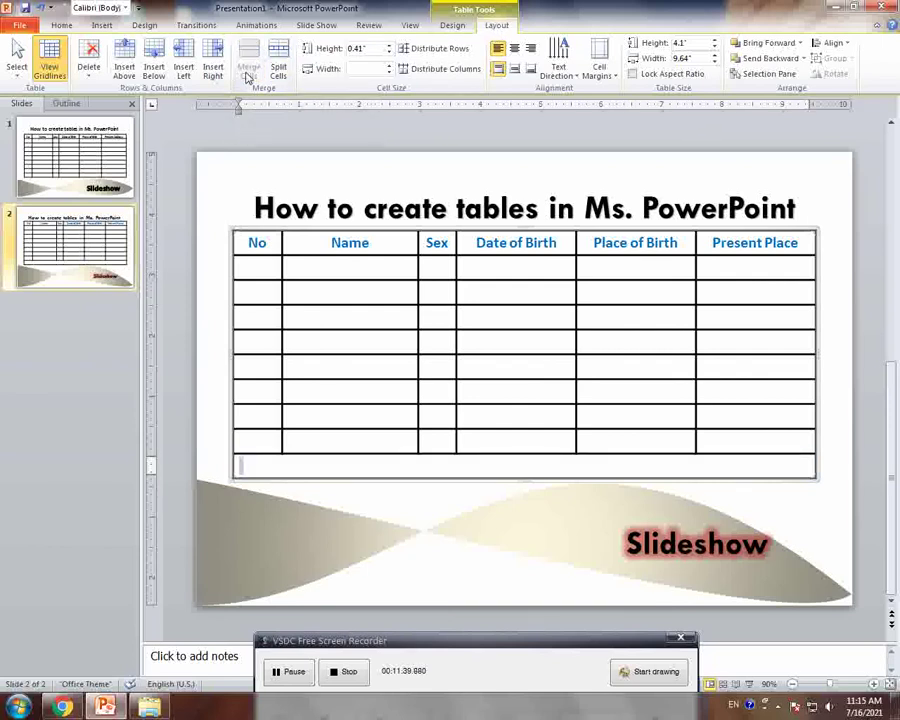
pyautogui.click(428, 494)
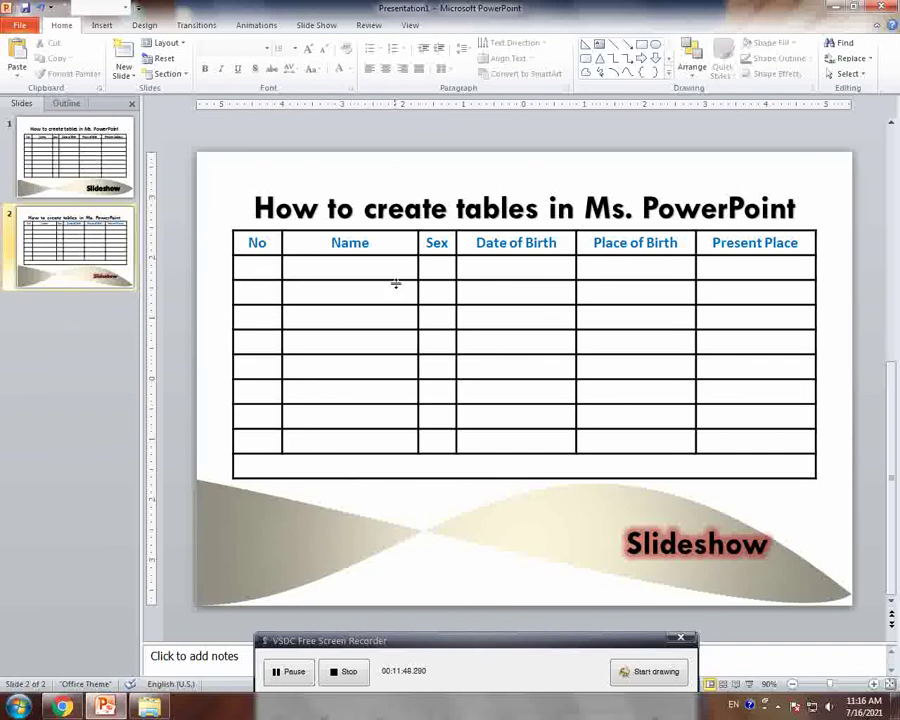
# Try merging the table's data rows, then undo that merge.
pyautogui.moveTo(256, 272)
pyautogui.mouseDown()
pyautogui.moveTo(734, 269)
pyautogui.moveTo(774, 436)
pyautogui.mouseUp()
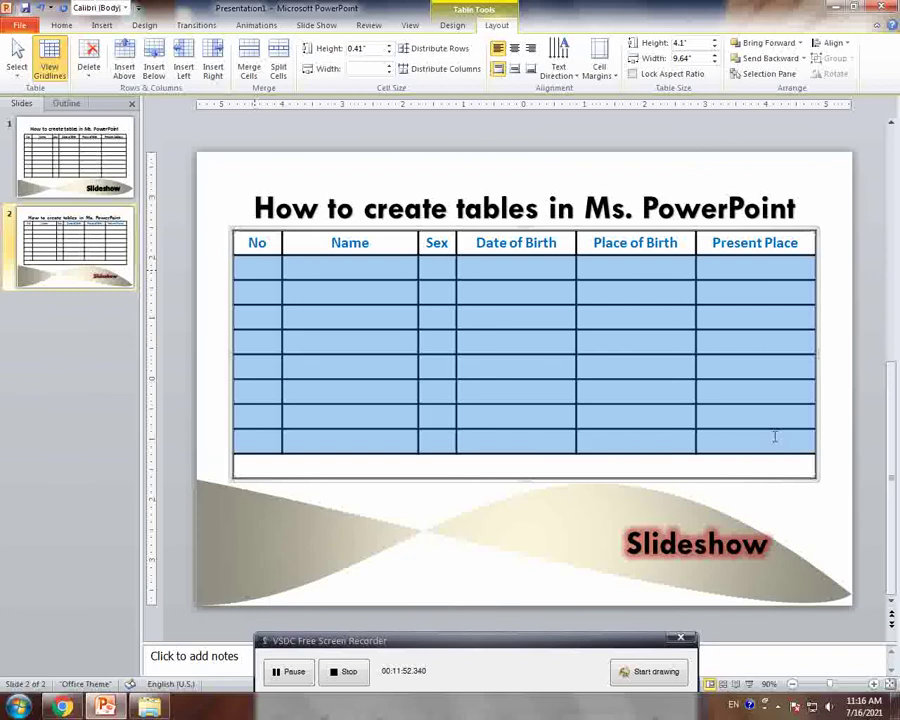
pyautogui.click(249, 64)
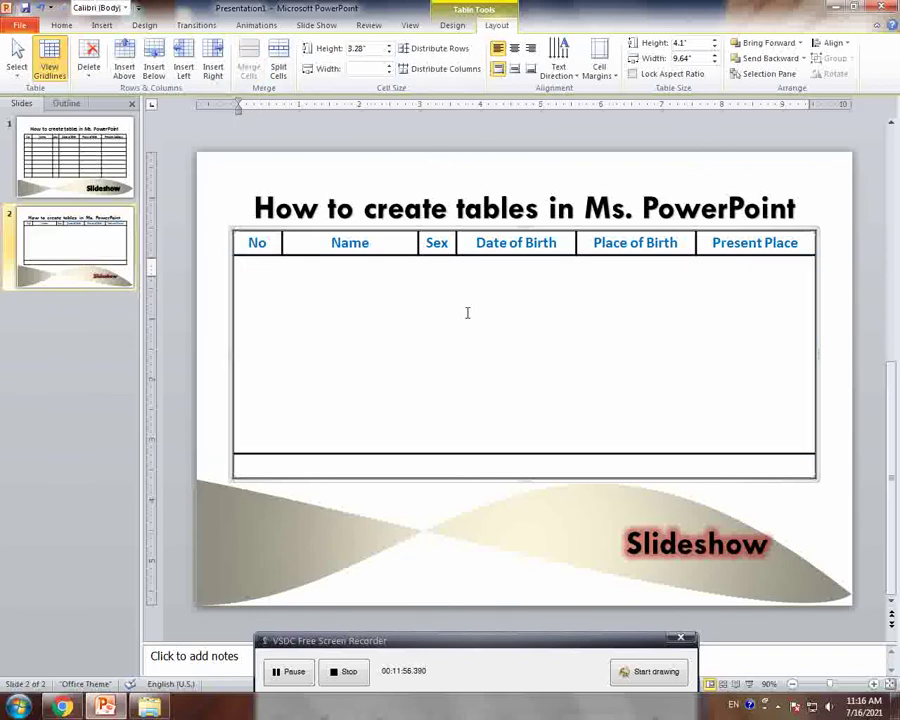
pyautogui.hotkey('ctrl', 'z')
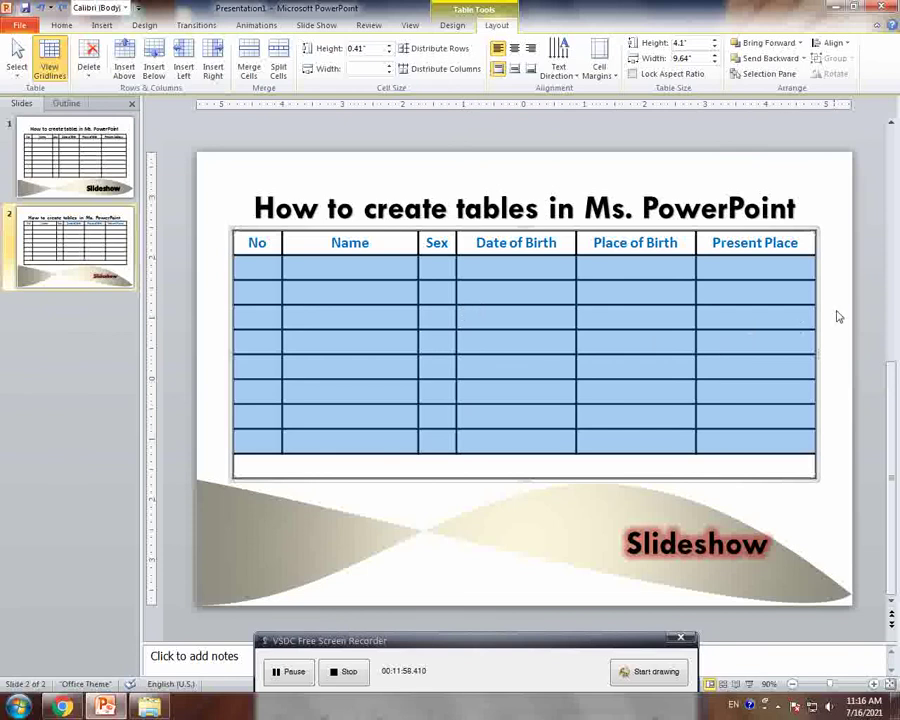
pyautogui.click(837, 315)
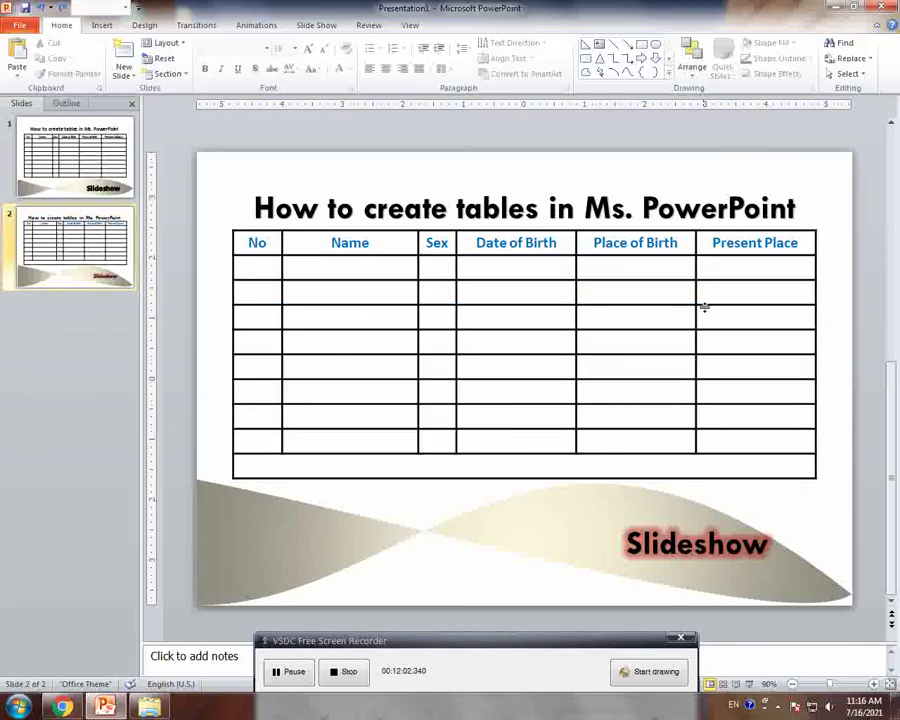
# Move the slide title up slightly and check the table's Name header cell.
pyautogui.click(611, 204)
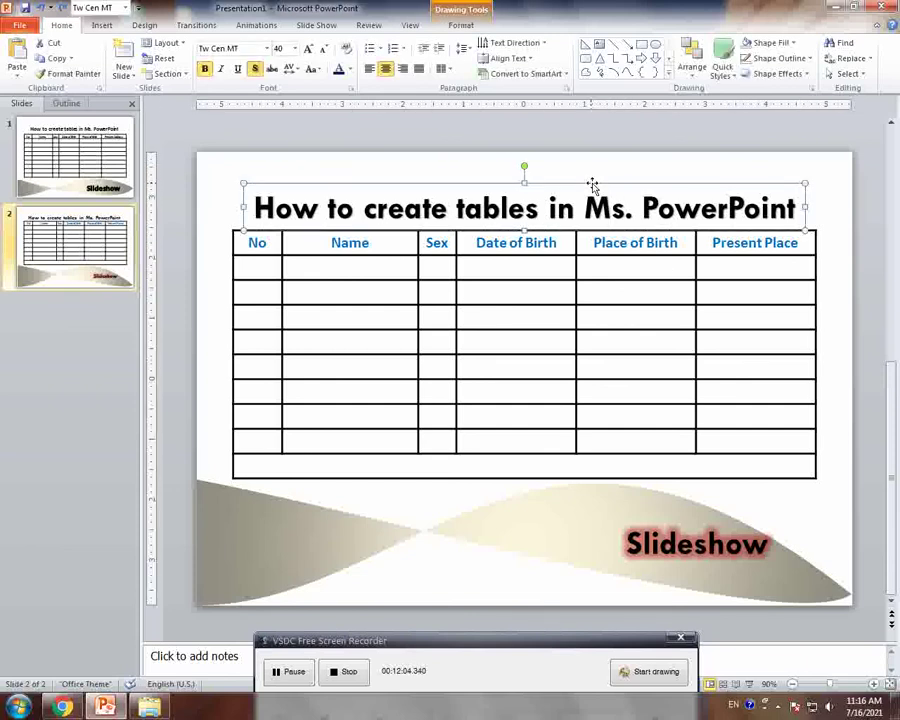
pyautogui.moveTo(595, 188); pyautogui.dragTo(595, 157)
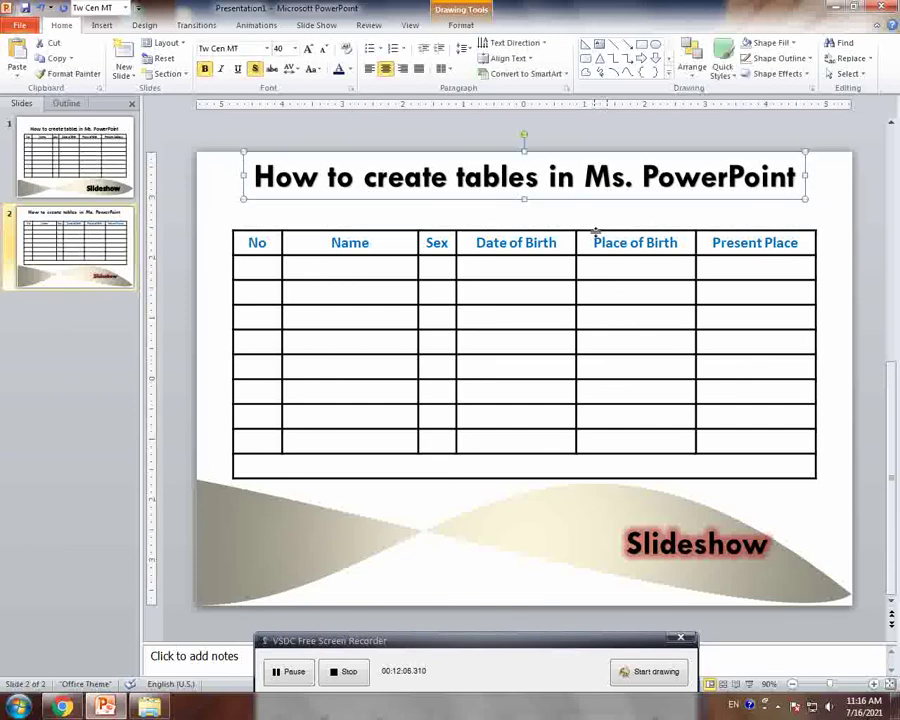
pyautogui.press('Down')
pyautogui.press('Down')
pyautogui.press('Down')
pyautogui.press('Down')
pyautogui.click(595, 232)
pyautogui.click(593, 208)
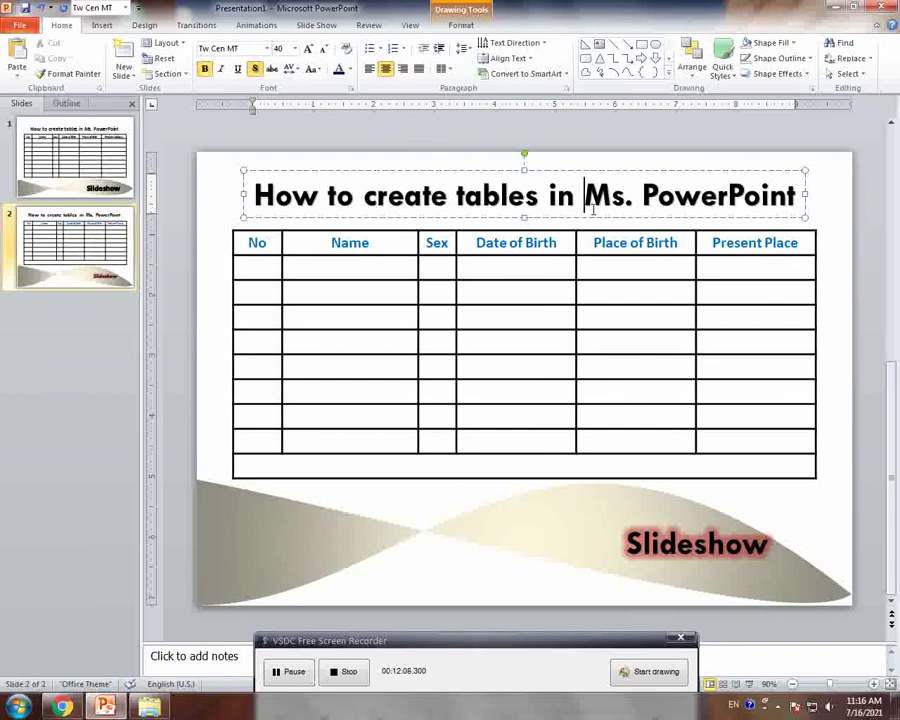
pyautogui.click(520, 237)
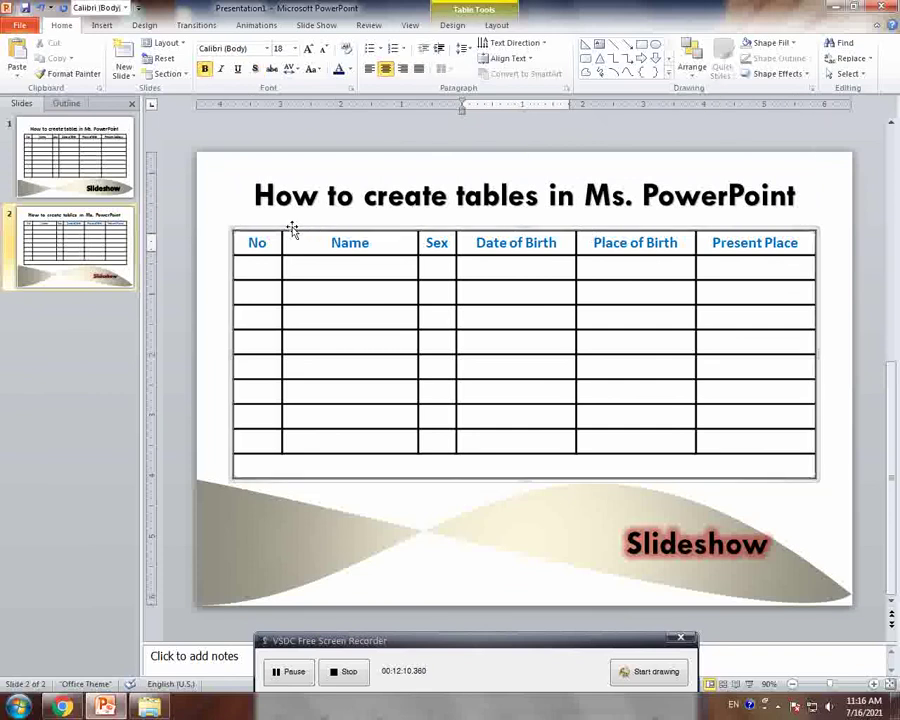
pyautogui.click(328, 246)
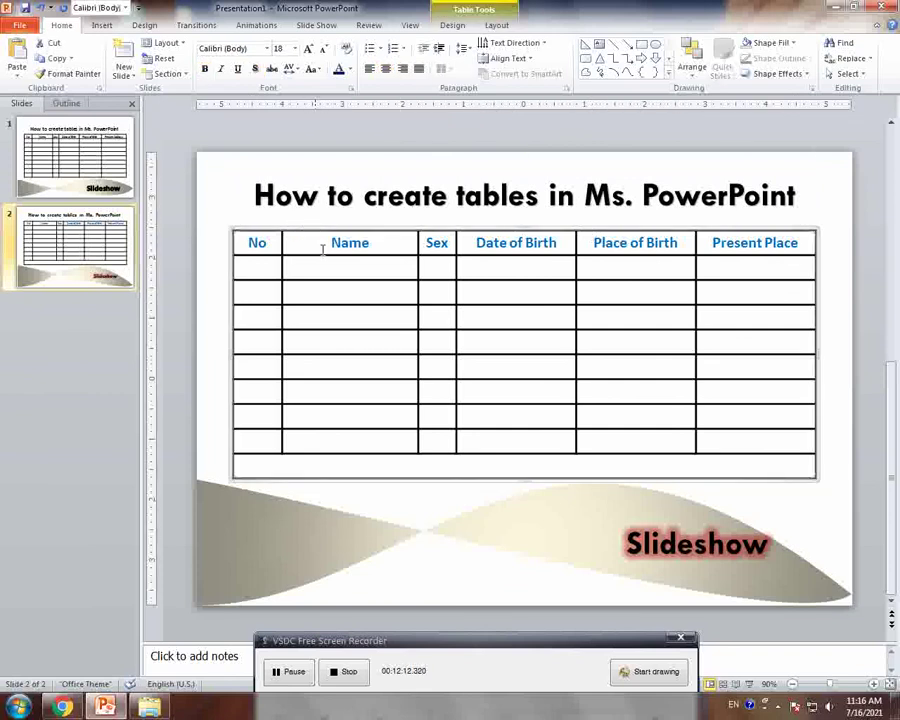
pyautogui.click(324, 249)
pyautogui.click(310, 232)
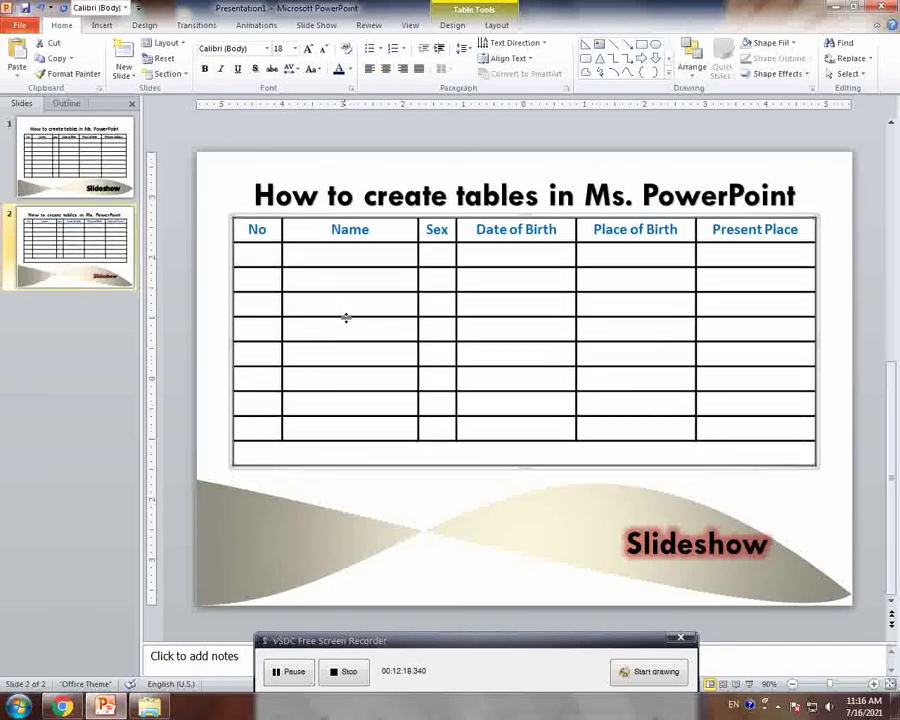
pyautogui.click(453, 508)
# Lower the wave's top edge below the table and move Slideshow lower and left.
pyautogui.click(506, 528)
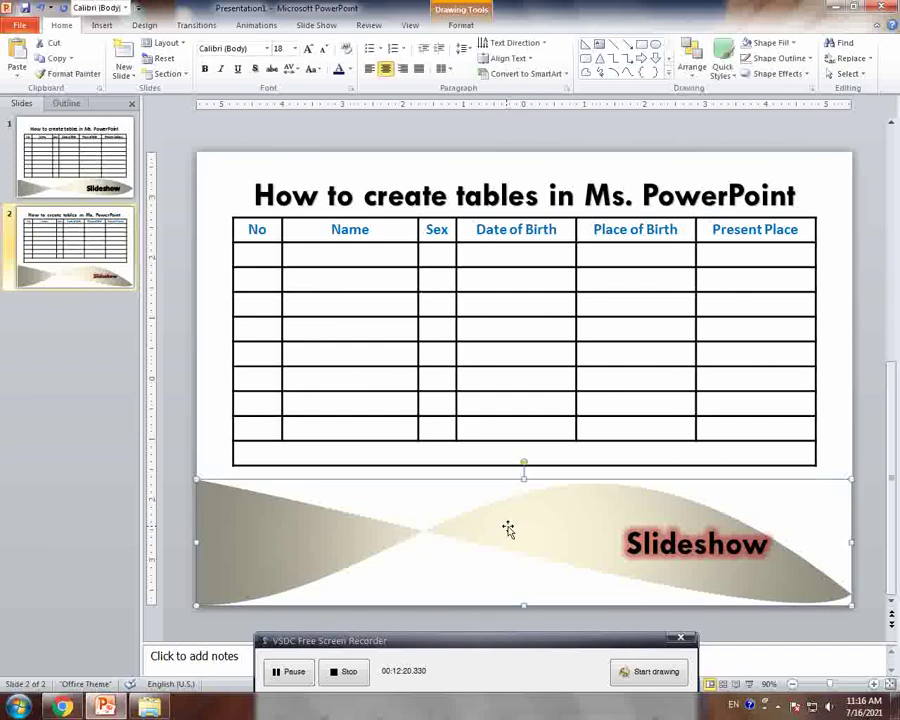
pyautogui.moveTo(523, 478); pyautogui.dragTo(522, 520)
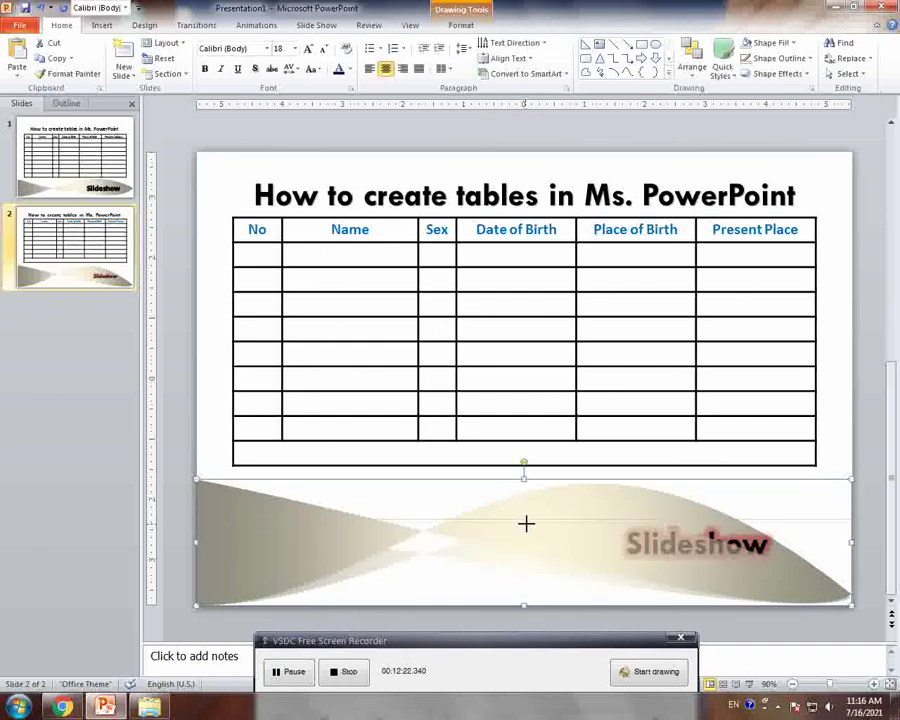
pyautogui.click(660, 545)
pyautogui.click(538, 528)
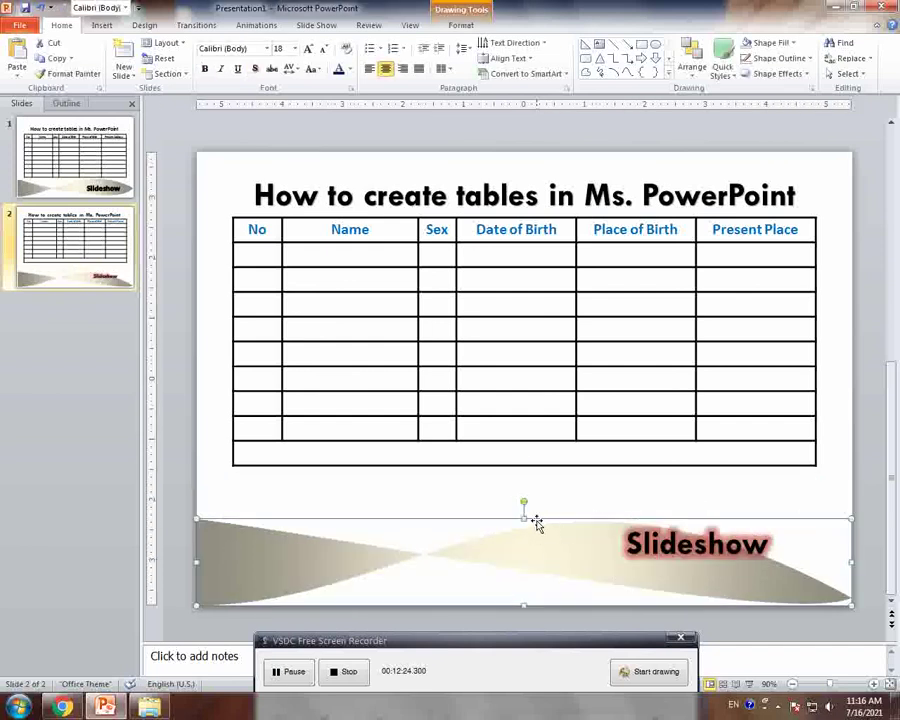
pyautogui.moveTo(525, 508); pyautogui.dragTo(524, 494)
pyautogui.click(722, 566)
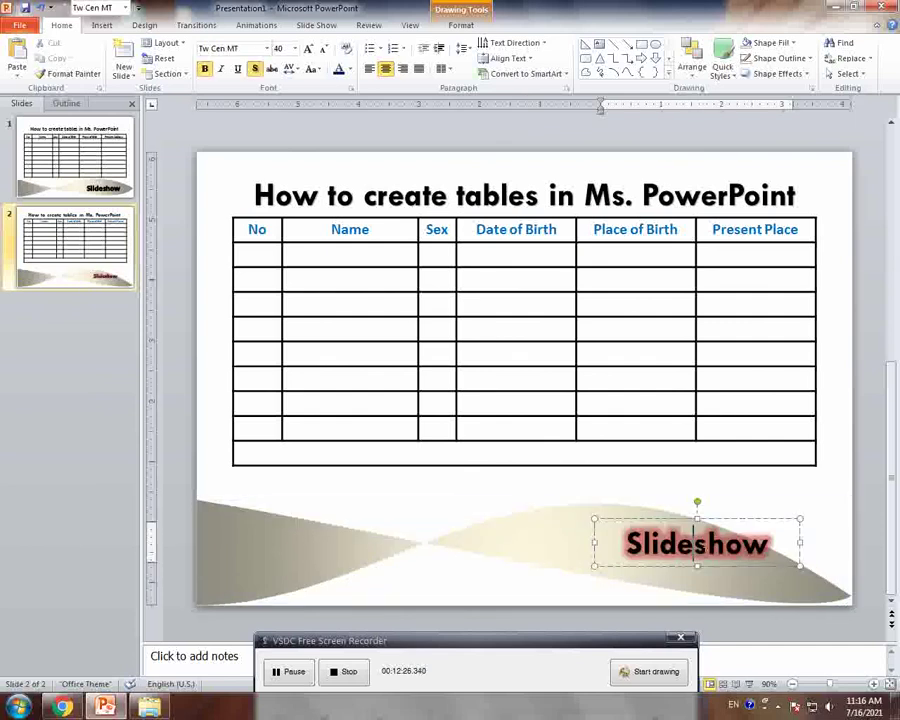
pyautogui.moveTo(726, 571)
pyautogui.mouseDown()
pyautogui.moveTo(704, 585)
pyautogui.moveTo(715, 584)
pyautogui.mouseUp()
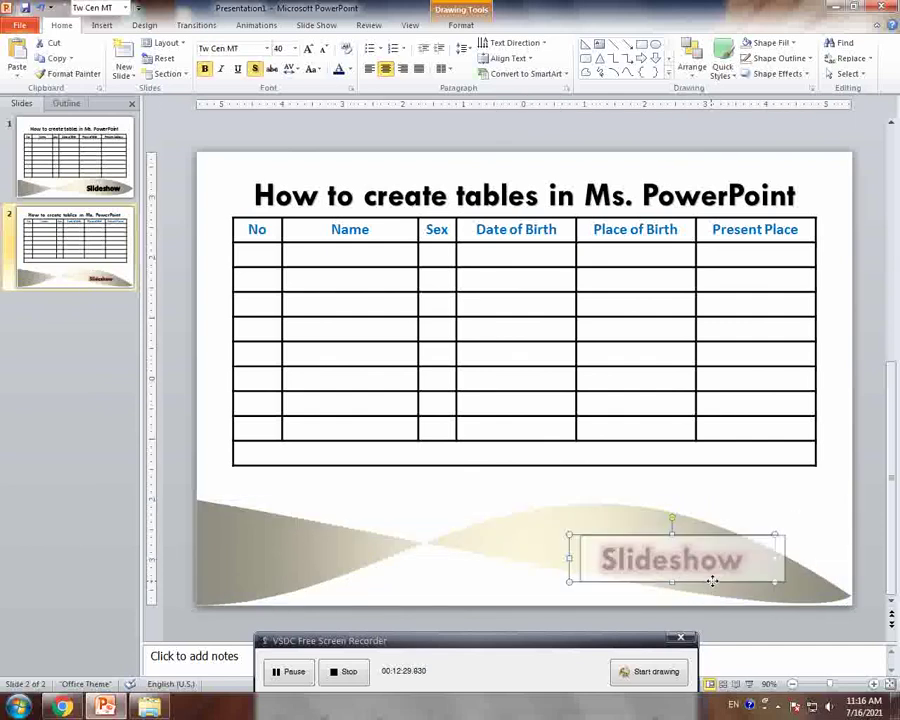
pyautogui.click(748, 486)
pyautogui.click(600, 432)
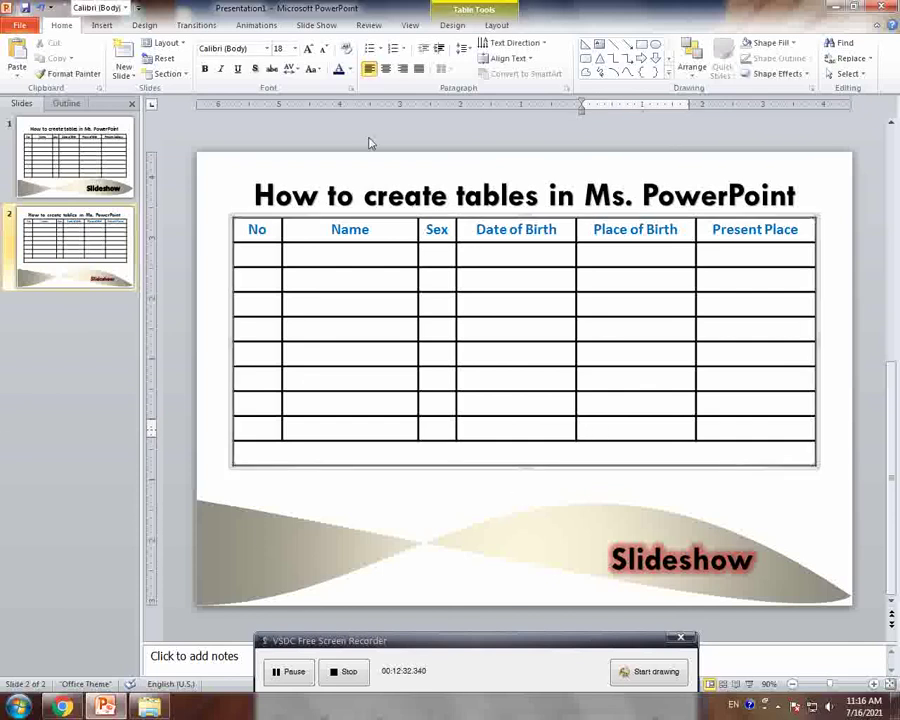
# Insert a row below the table's last row, then undo the stray row.
pyautogui.click(495, 26)
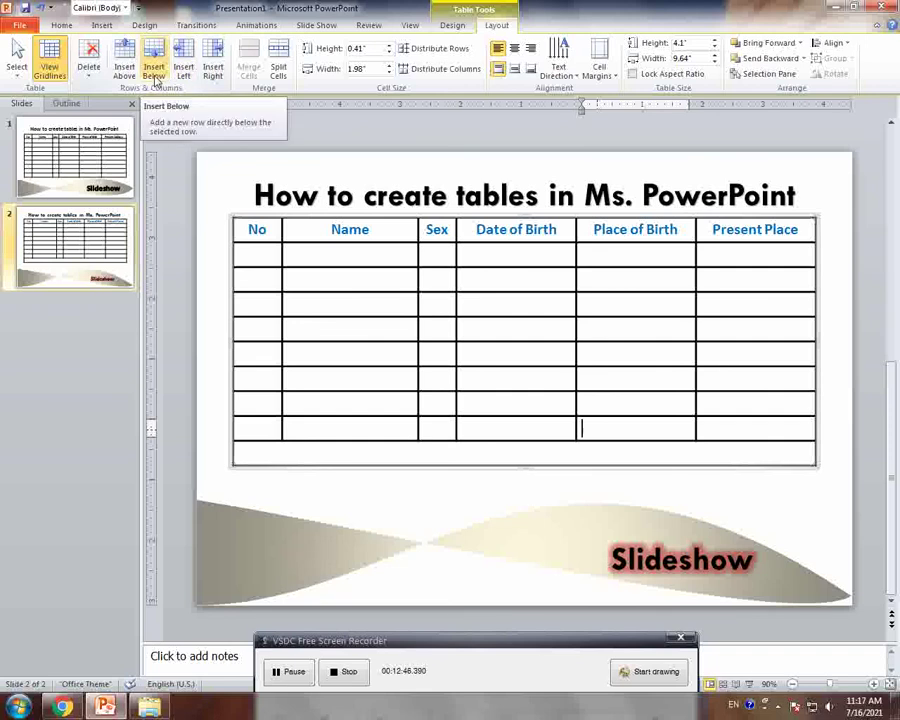
pyautogui.click(155, 78)
pyautogui.click(490, 478)
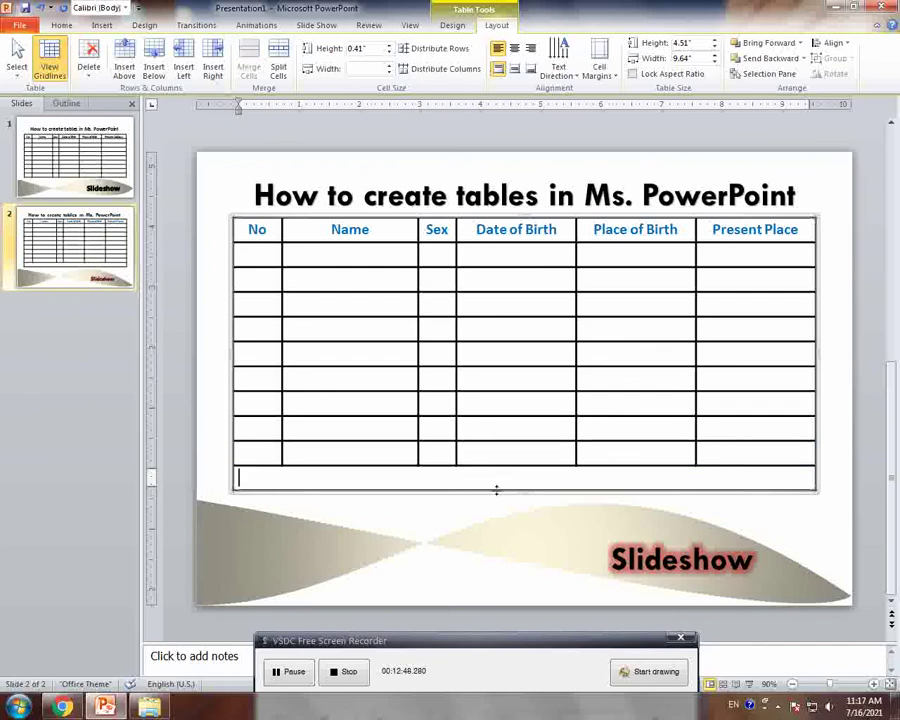
pyautogui.click(430, 506)
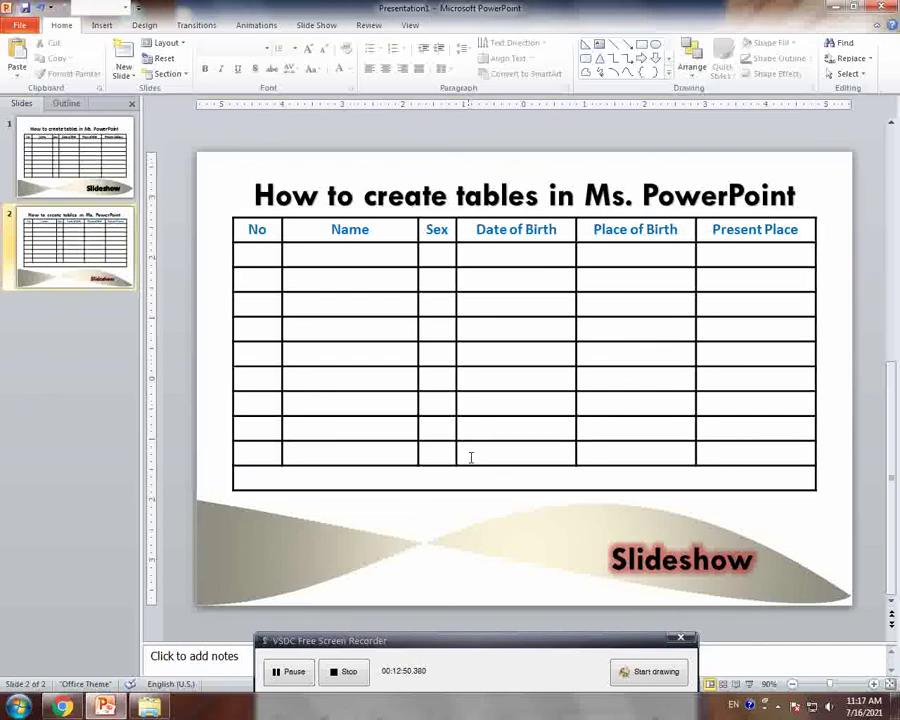
pyautogui.click(471, 457)
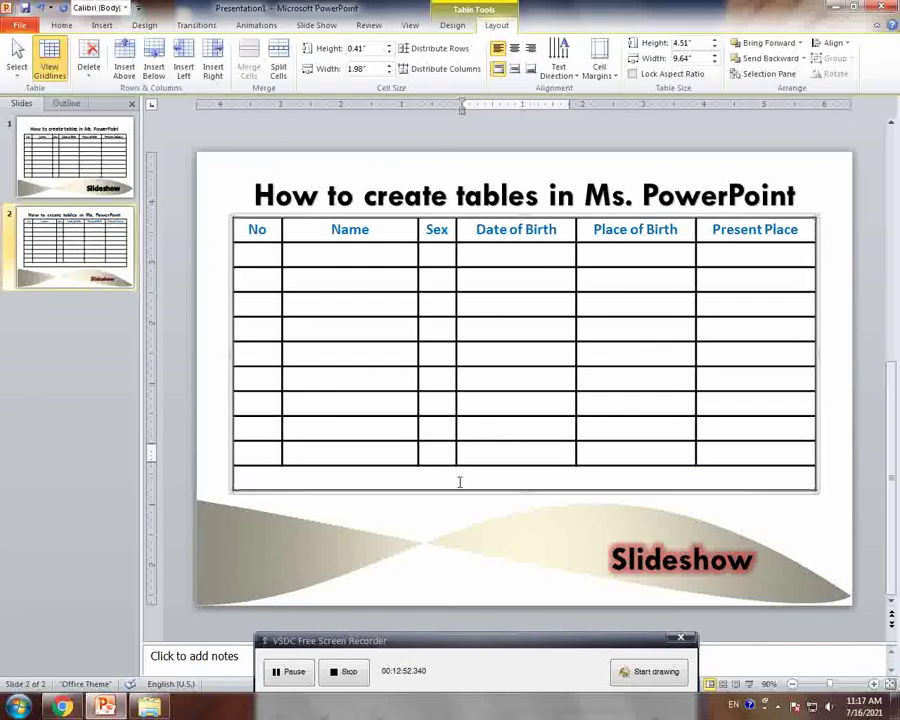
pyautogui.hotkey('ctrl', 'z')
# Insert two empty rows below the table's merged bottom row.
pyautogui.click(471, 457)
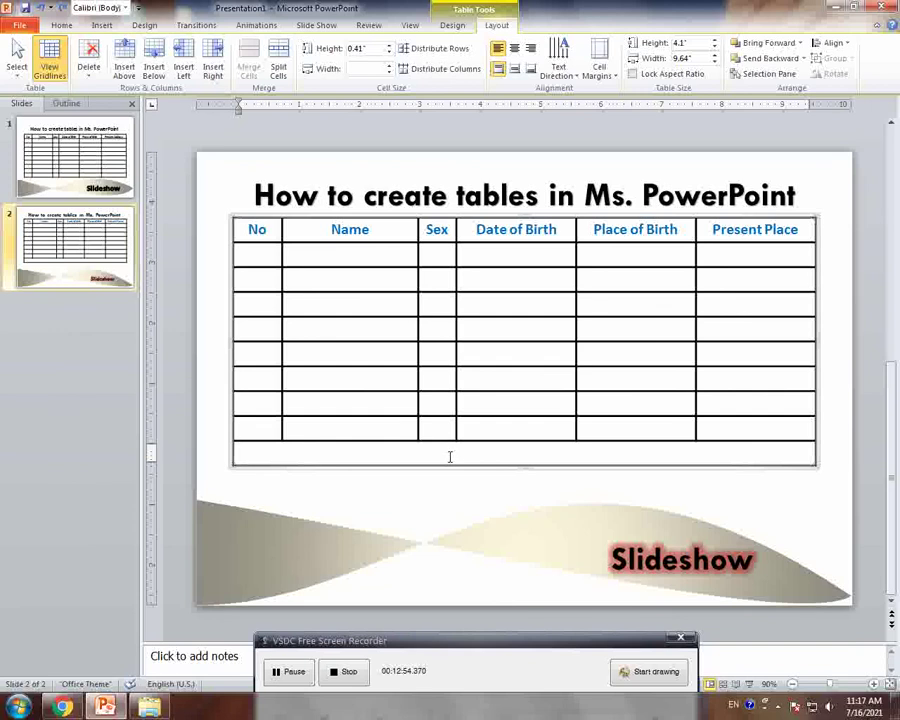
pyautogui.click(396, 423)
pyautogui.click(394, 456)
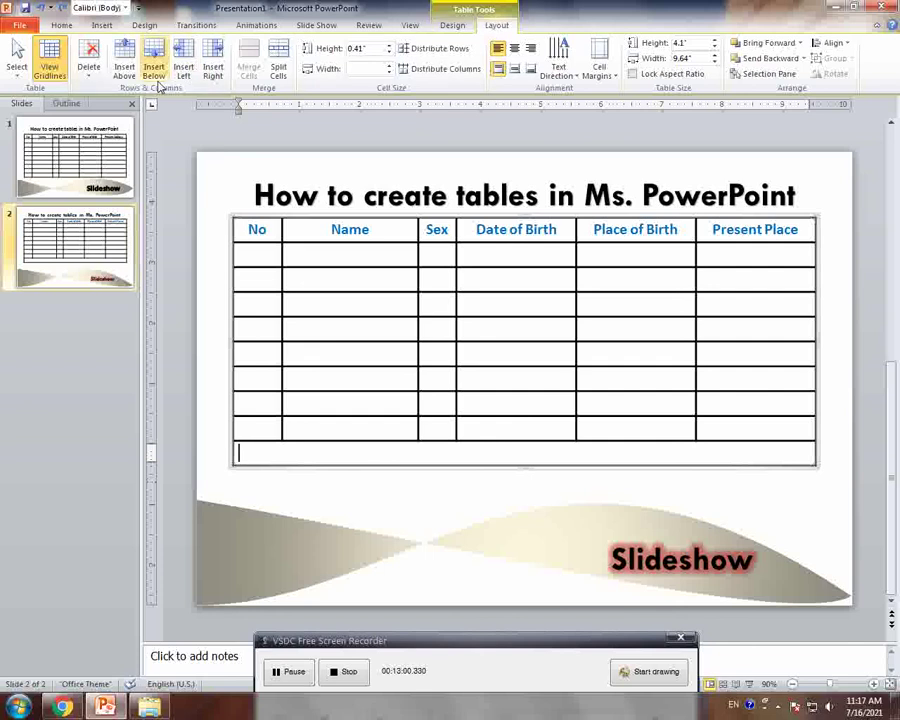
pyautogui.click(154, 70)
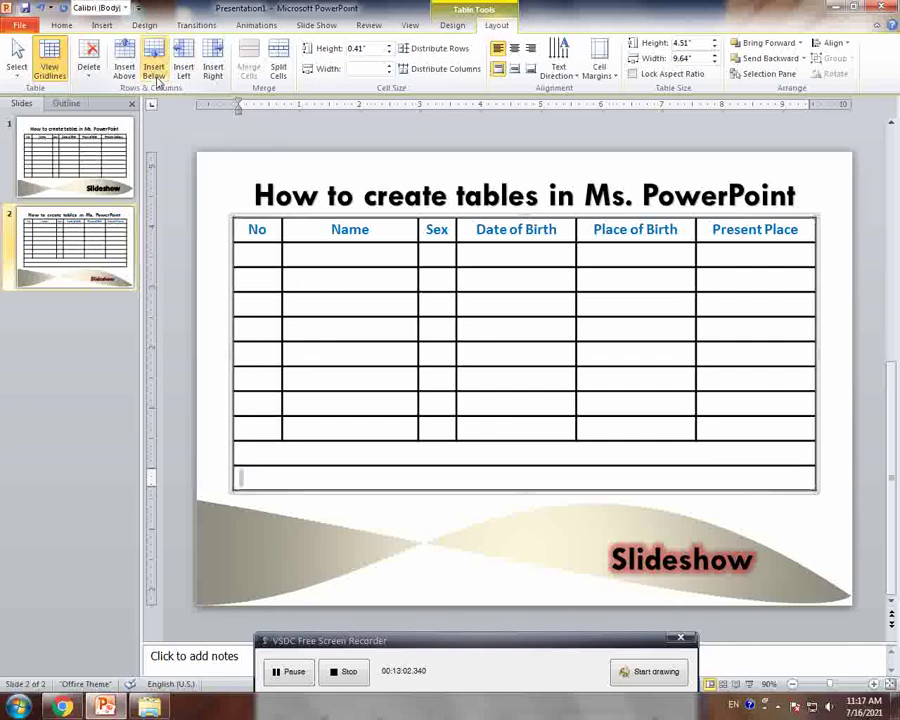
pyautogui.click(155, 72)
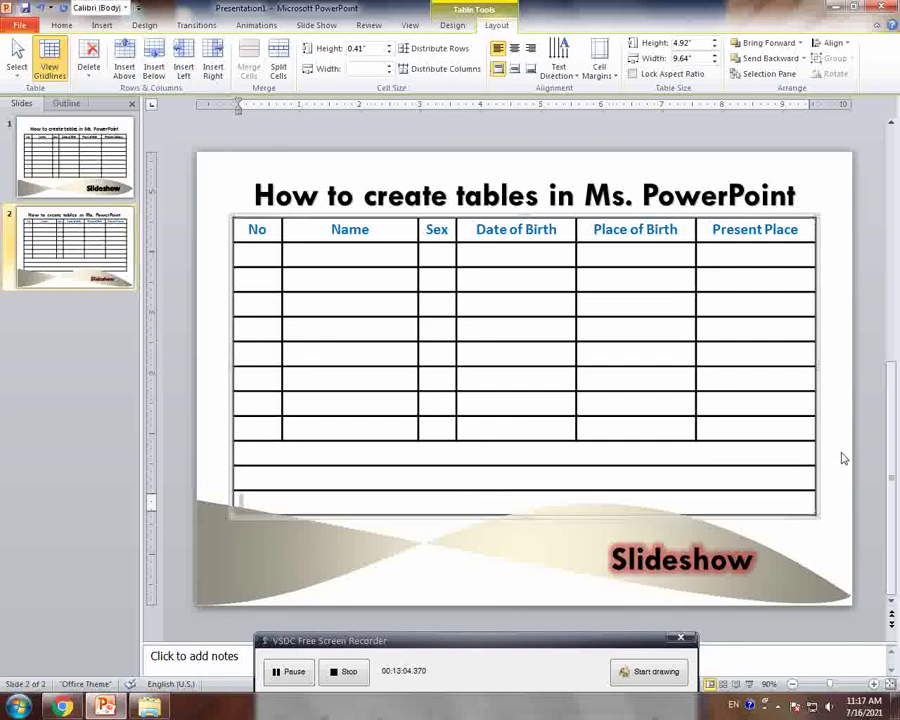
pyautogui.click(843, 458)
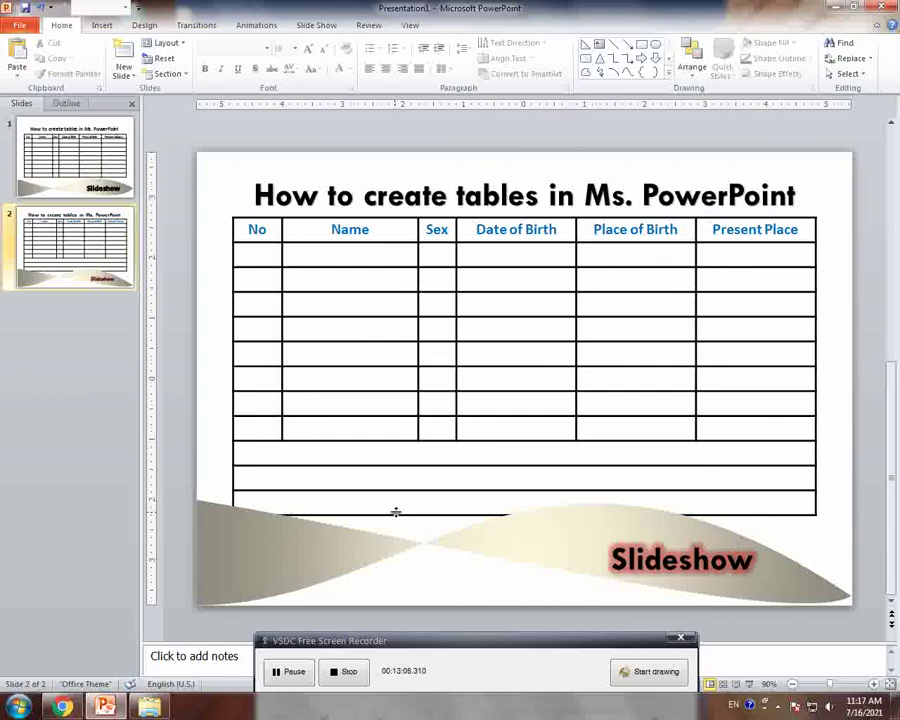
# Bring the table to front so it sits over the wave graphic.
pyautogui.click(526, 536)
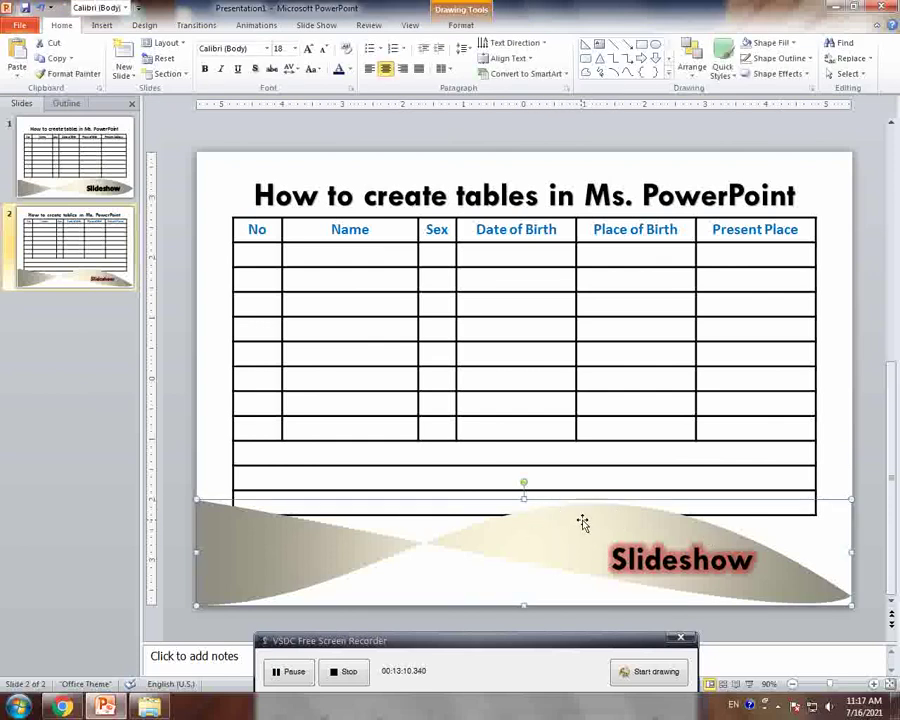
pyautogui.click(779, 280)
pyautogui.click(496, 27)
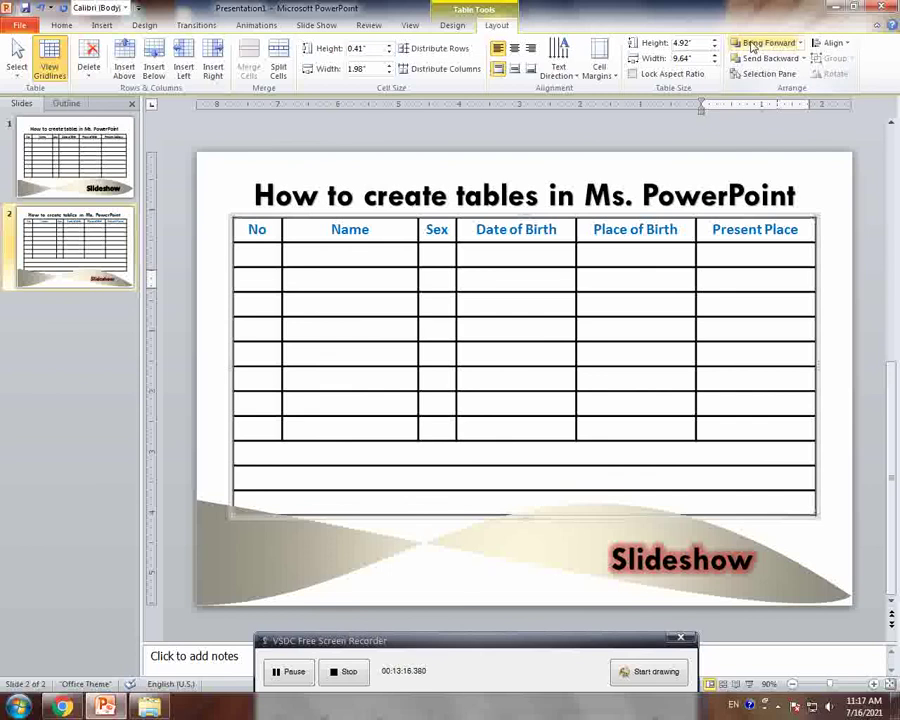
pyautogui.click(801, 43)
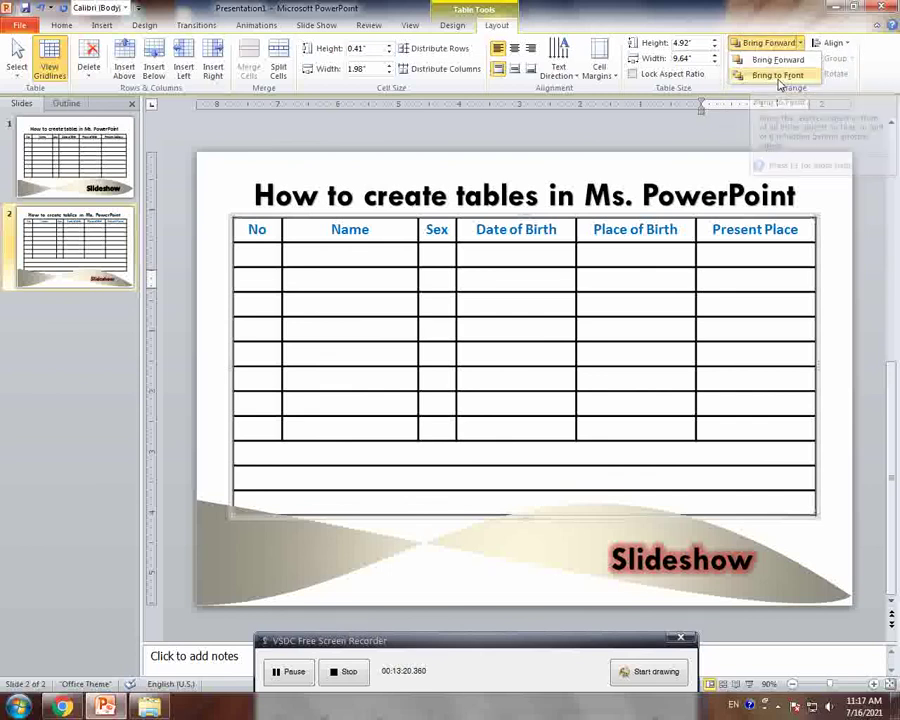
pyautogui.click(799, 77)
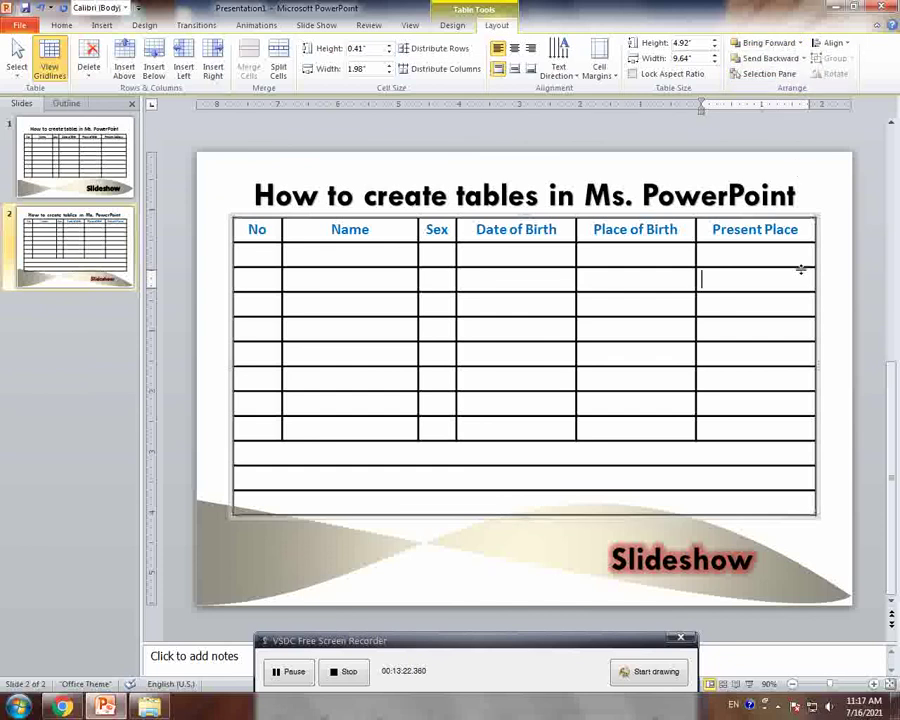
pyautogui.click(834, 498)
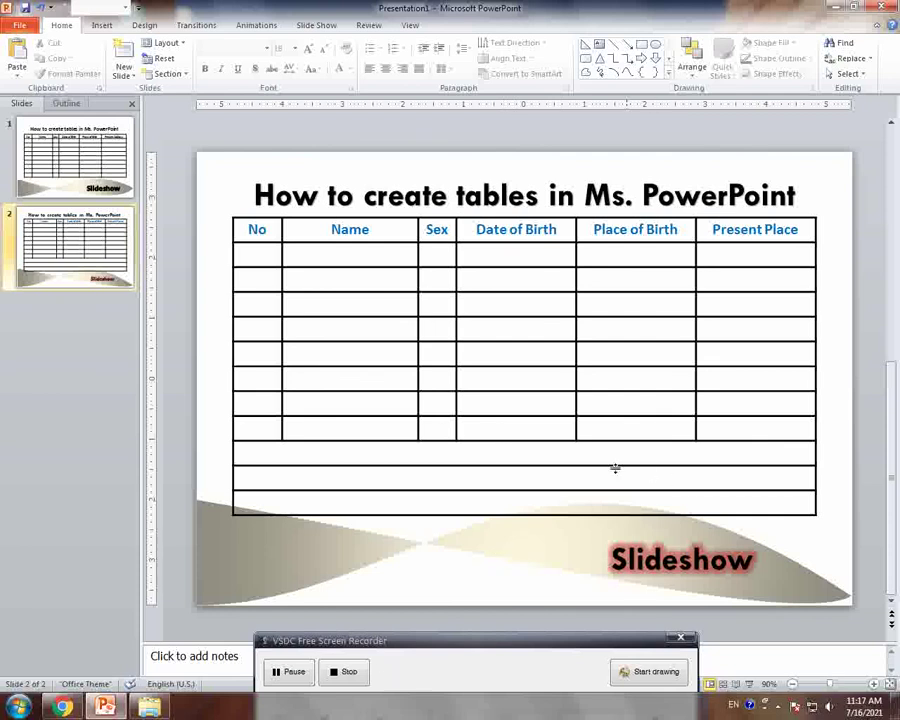
pyautogui.click(767, 259)
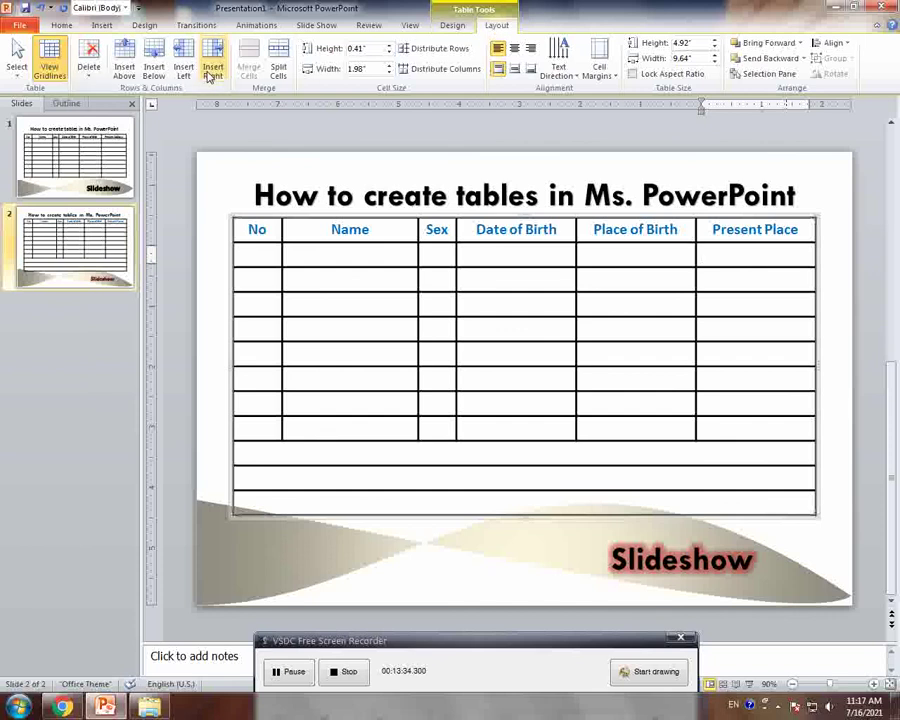
# Insert a column right of Present Place and select the whole new column.
pyautogui.click(212, 74)
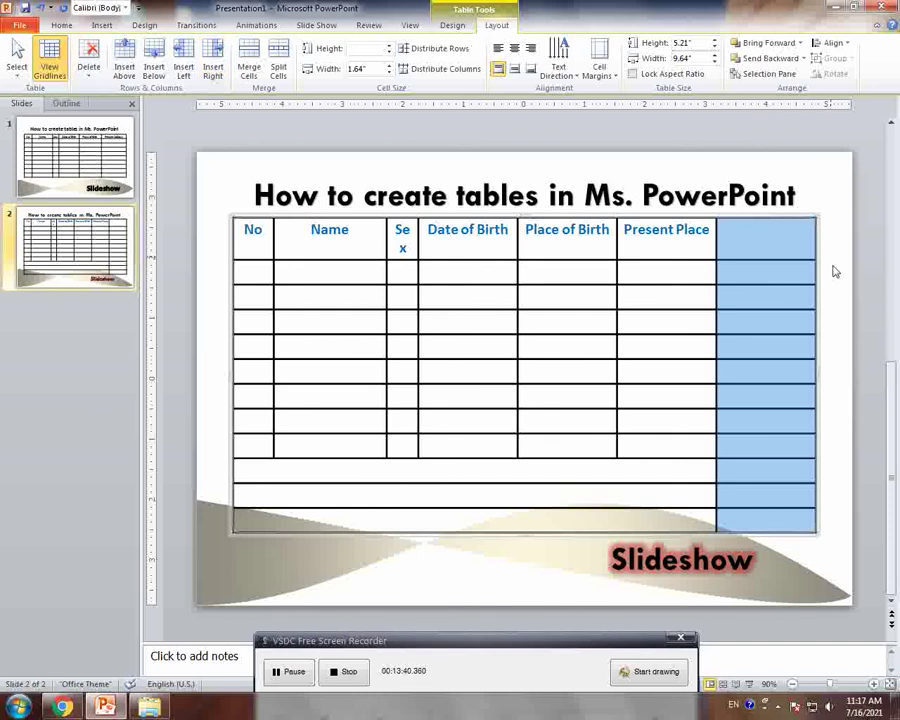
pyautogui.click(784, 268)
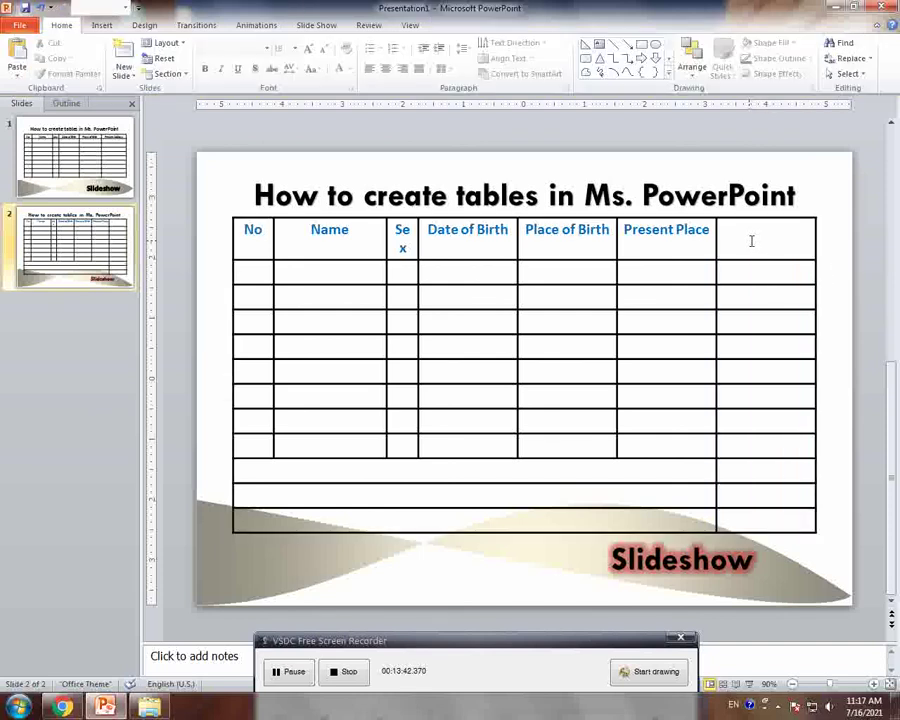
pyautogui.moveTo(751, 241); pyautogui.dragTo(777, 530)
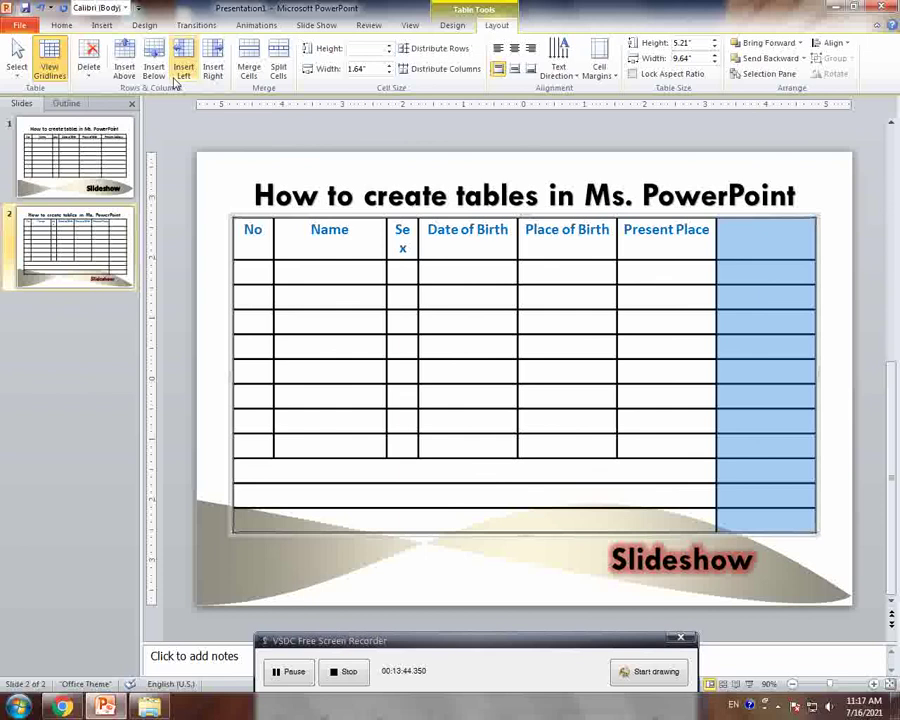
# Merge the new column into one cell and resize Present Place, Place of Birth, Date of Birth, Sex, Name and No.
pyautogui.click(249, 70)
pyautogui.press('Escape')
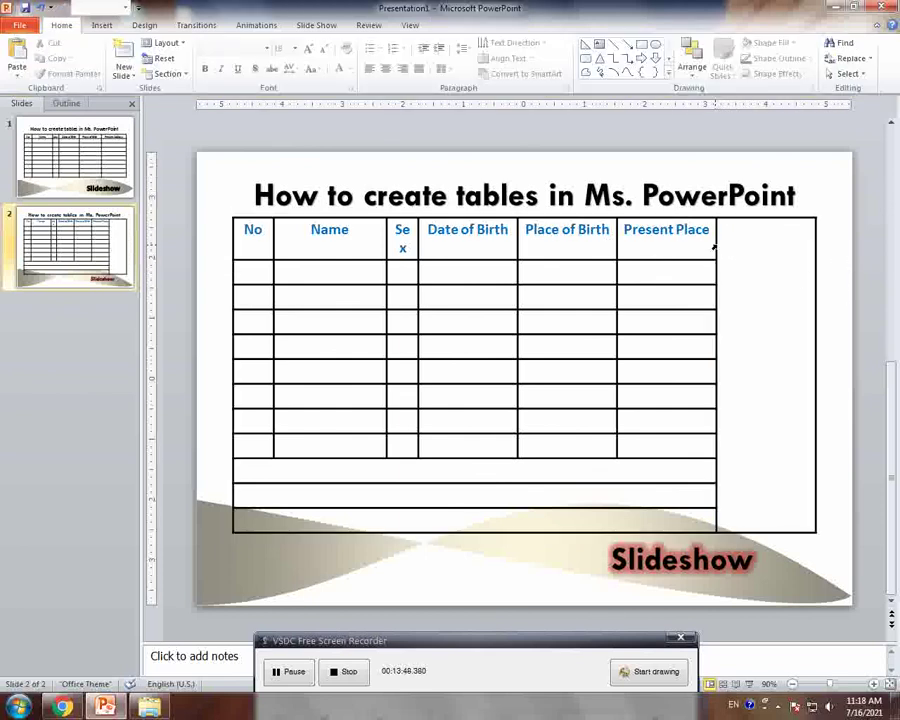
pyautogui.moveTo(715, 244); pyautogui.dragTo(740, 244)
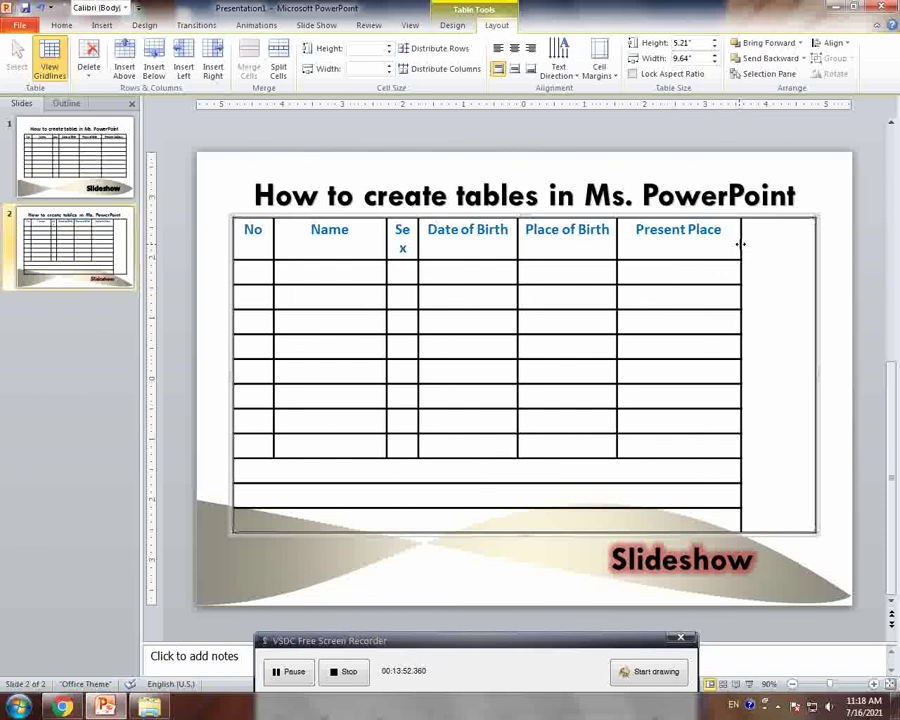
pyautogui.moveTo(738, 242); pyautogui.dragTo(745, 242)
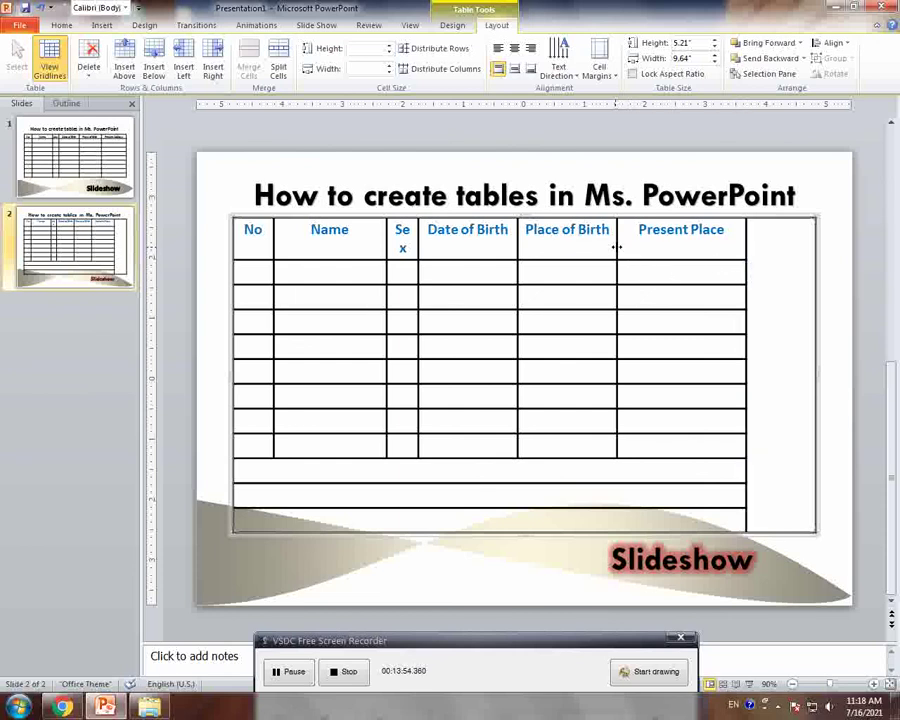
pyautogui.moveTo(617, 246); pyautogui.dragTo(645, 246)
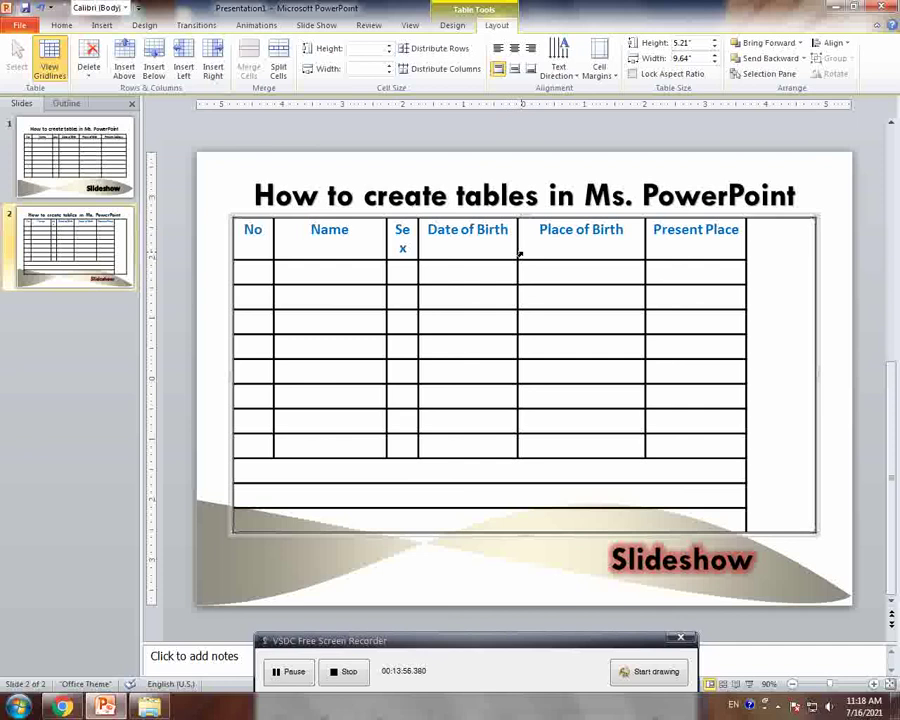
pyautogui.moveTo(517, 248); pyautogui.dragTo(545, 248)
pyautogui.doubleClick(420, 247)
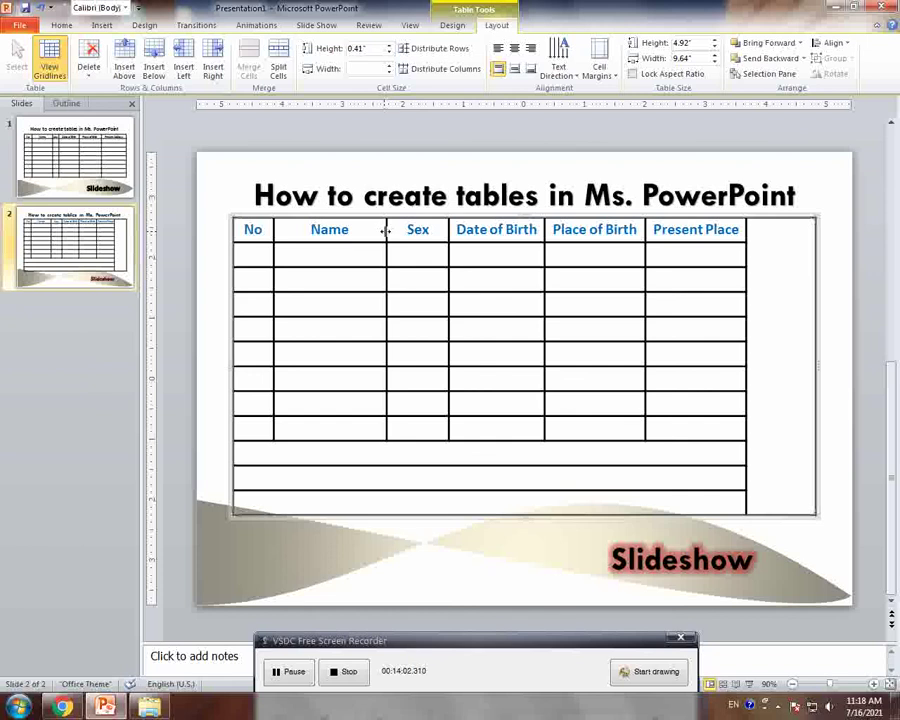
pyautogui.moveTo(385, 231); pyautogui.dragTo(408, 231)
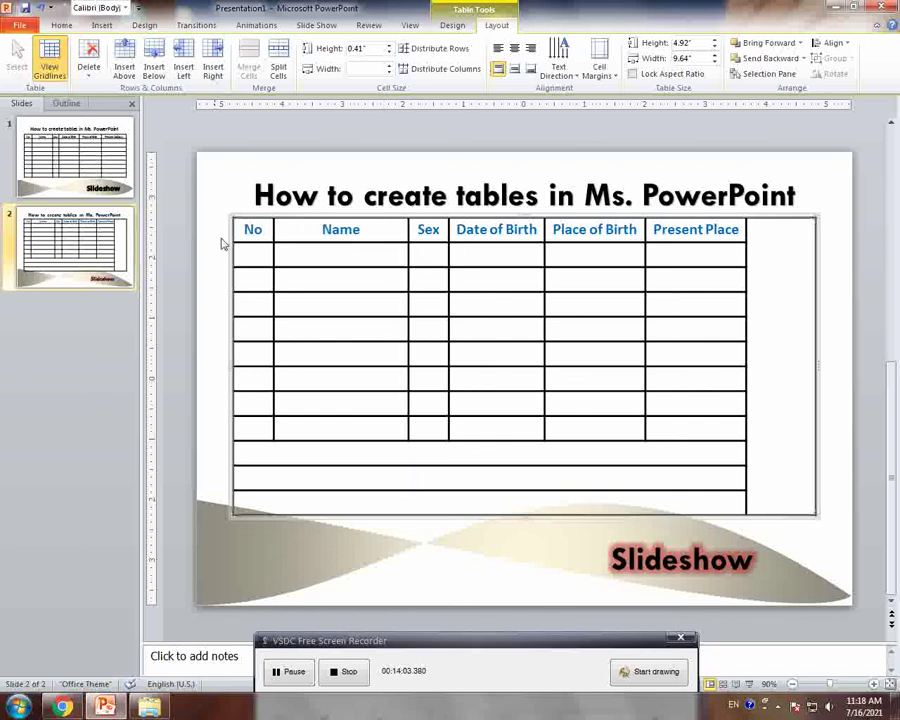
pyautogui.doubleClick(271, 230)
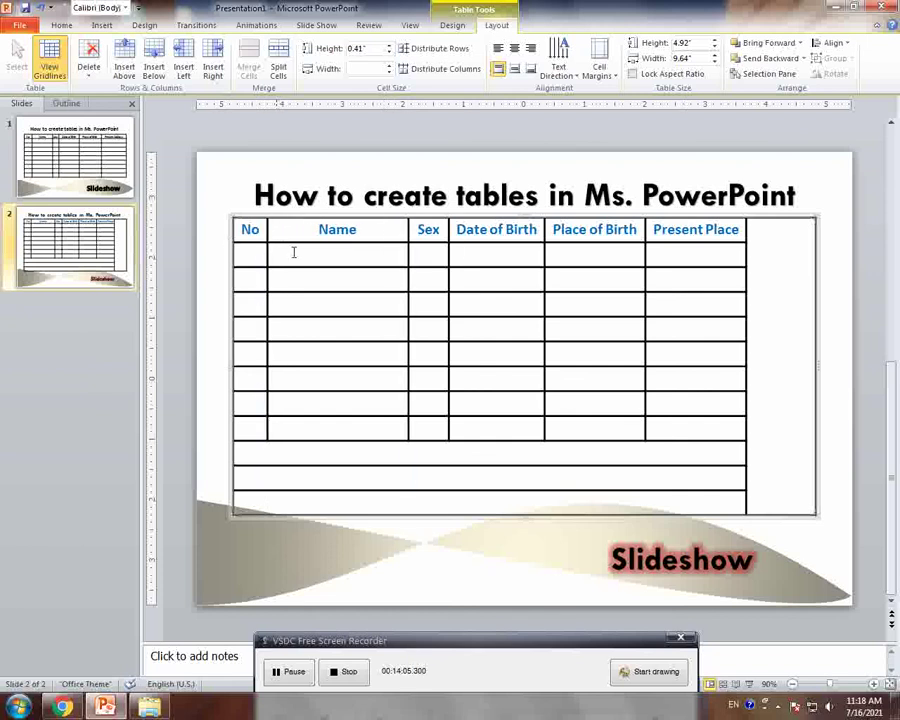
pyautogui.click(834, 283)
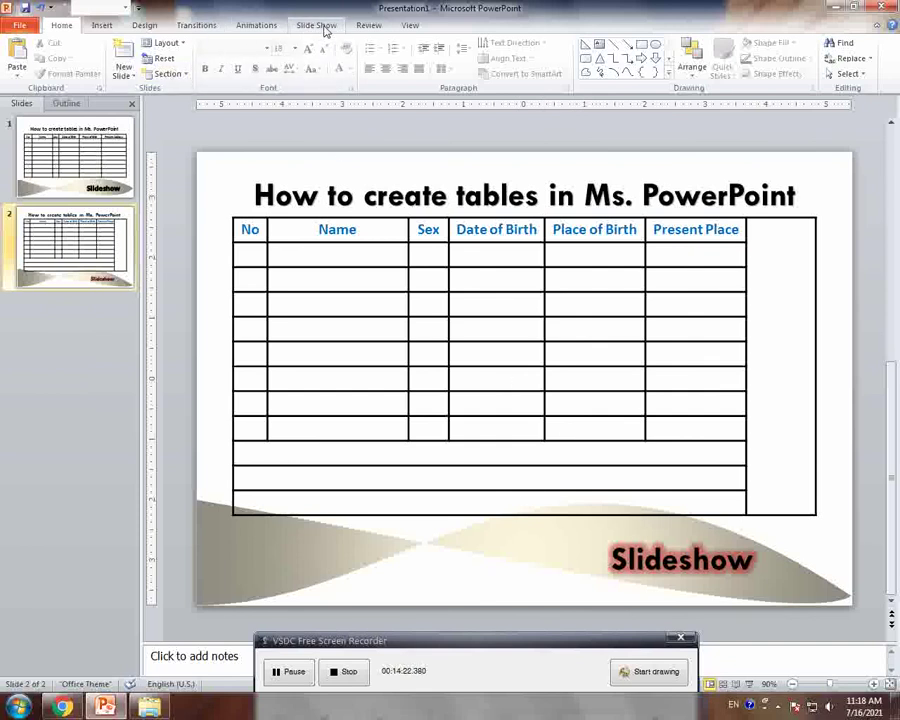
# In Set Up Slide Show, set the show to run slides 1 to 2.
pyautogui.click(318, 26)
pyautogui.click(76, 170)
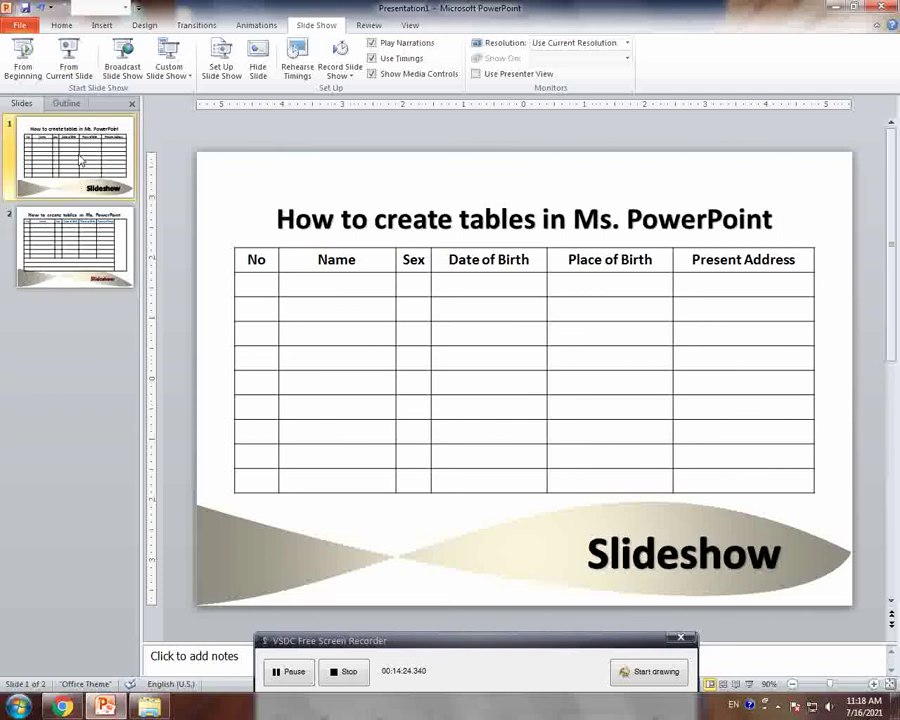
pyautogui.click(74, 242)
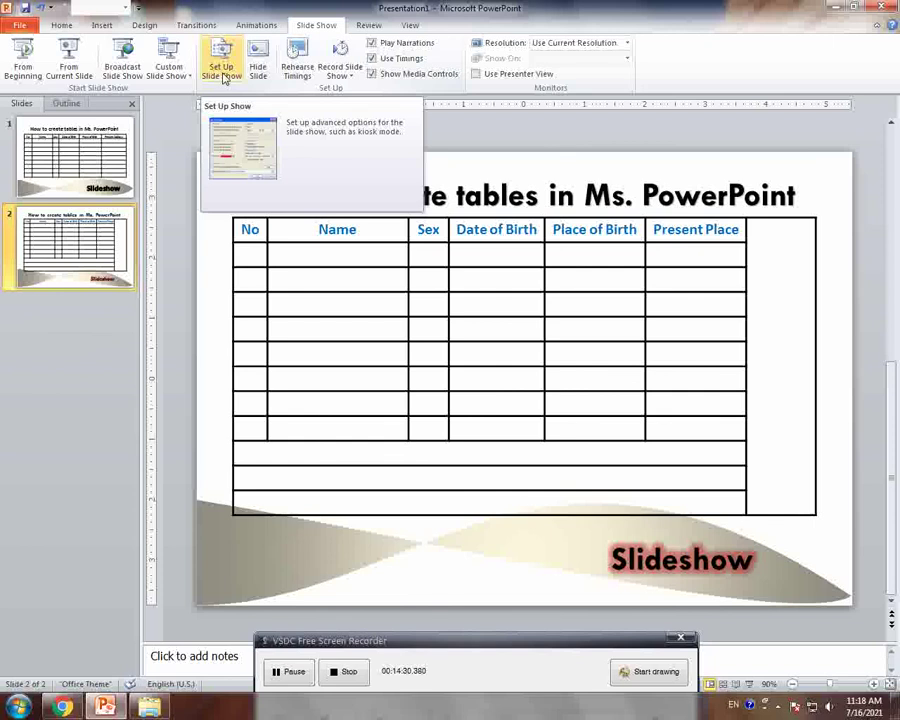
pyautogui.click(224, 79)
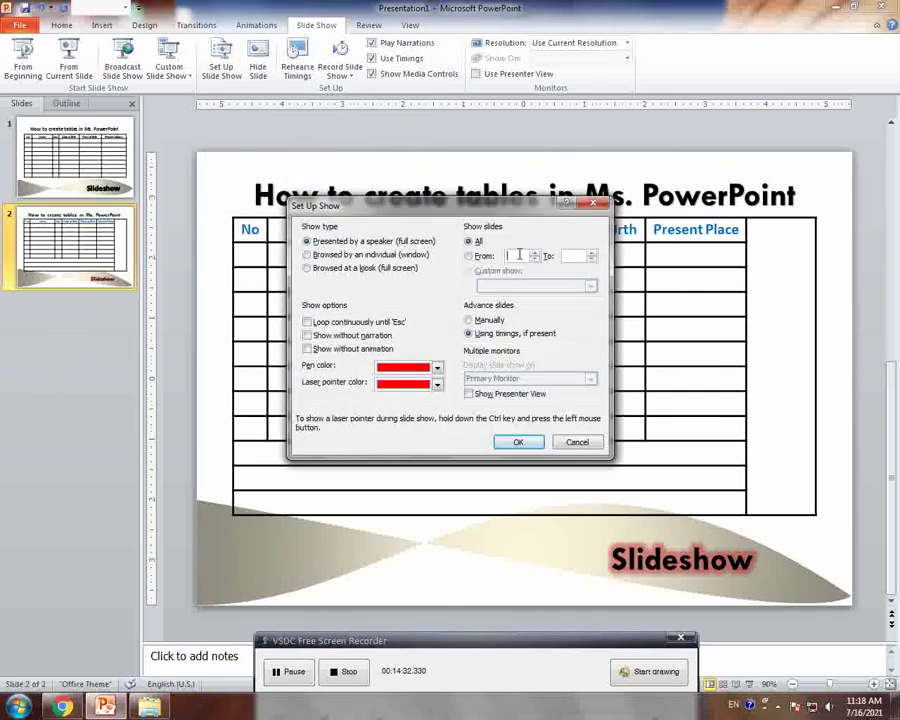
pyautogui.click(518, 256)
pyautogui.click(535, 254)
pyautogui.click(583, 256)
pyautogui.click(519, 443)
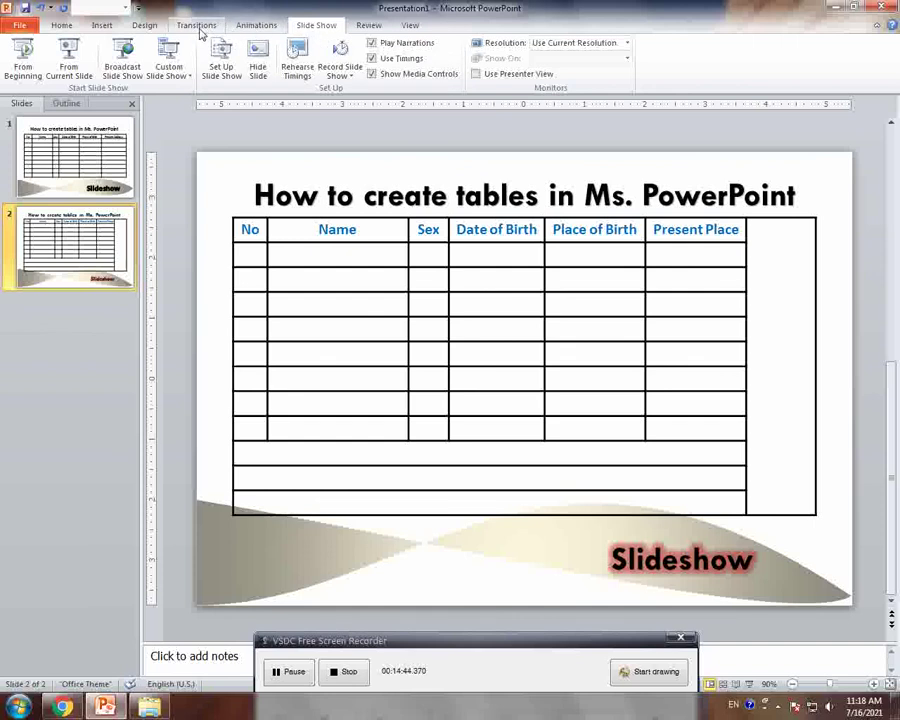
# Apply the Rotate transition to slide 2.
pyautogui.click(199, 28)
pyautogui.click(80, 150)
pyautogui.press('Down')
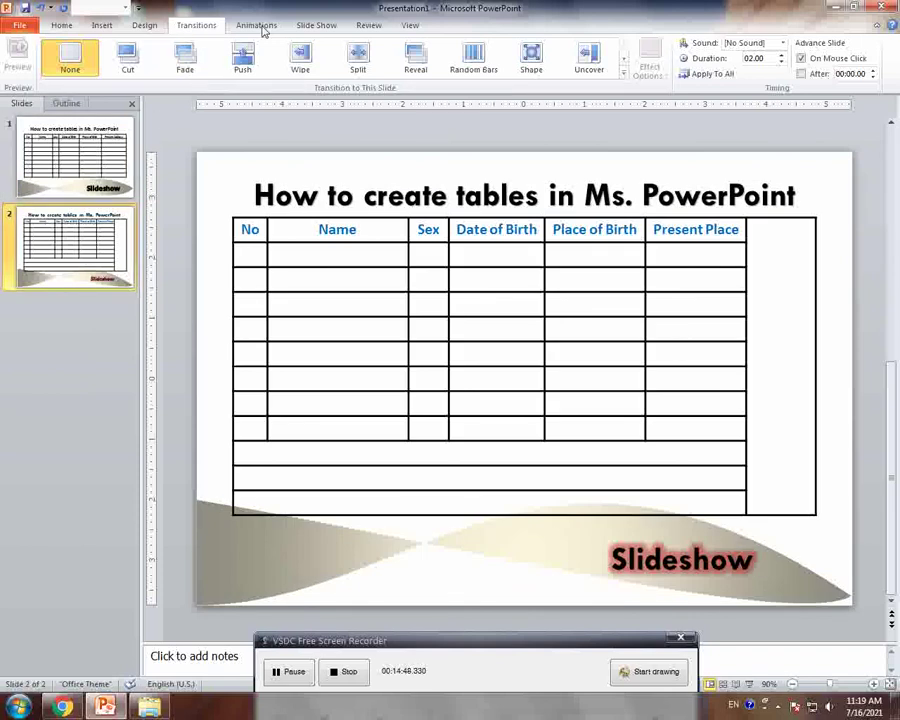
pyautogui.click(621, 76)
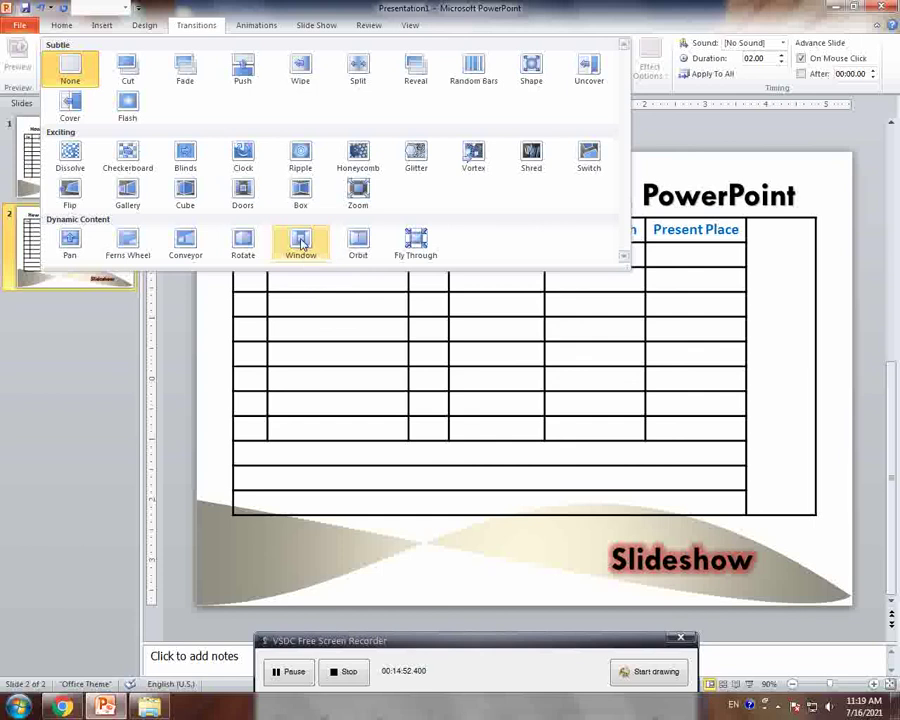
pyautogui.click(243, 242)
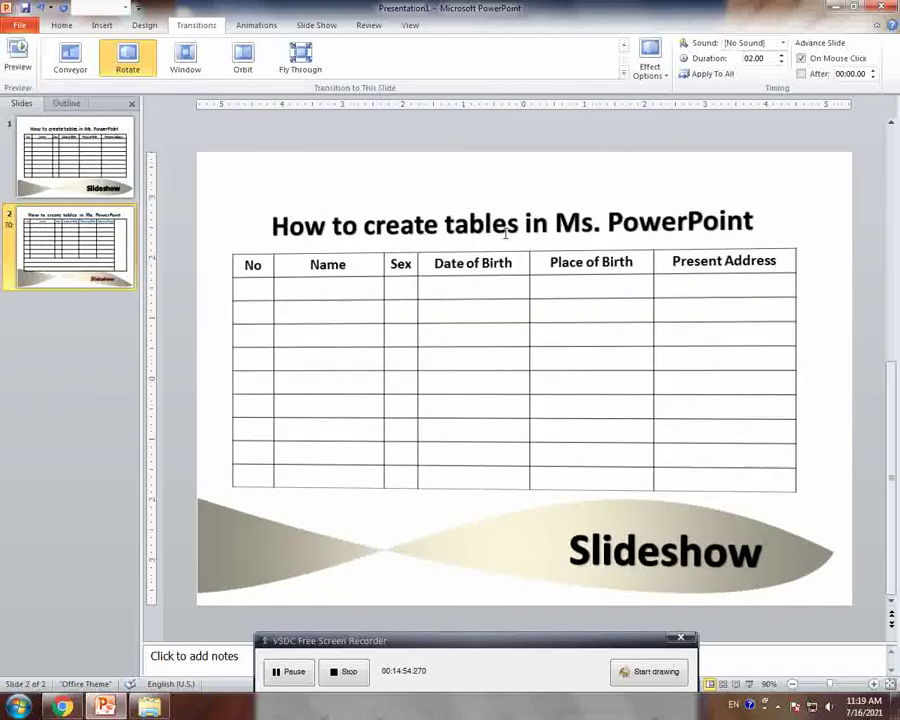
# Set the Rotate direction to From Bottom, keeping On Mouse Click advance enabled.
pyautogui.click(650, 62)
pyautogui.click(665, 133)
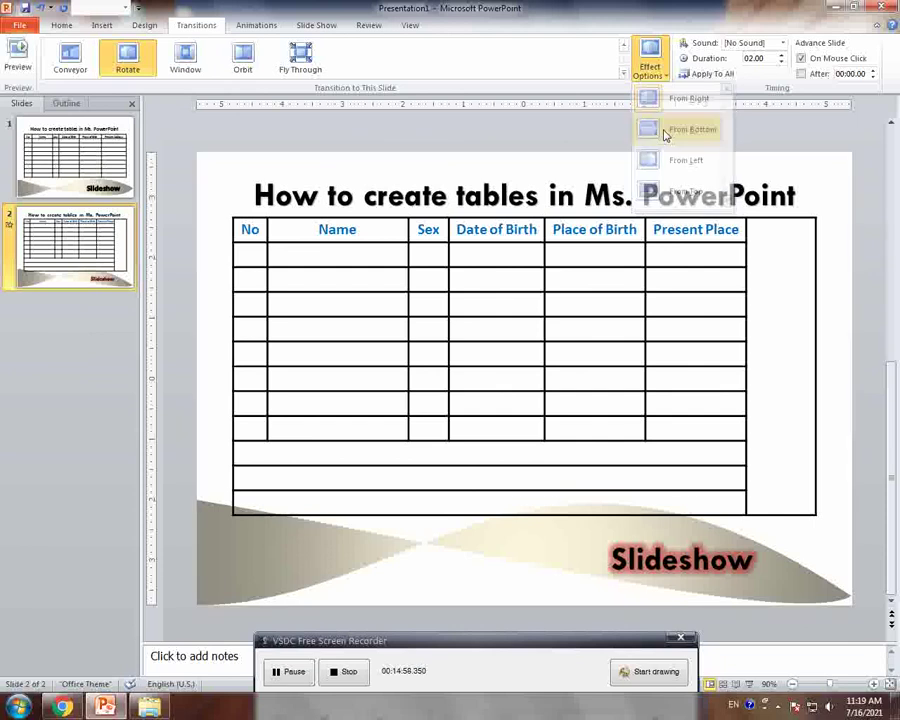
pyautogui.click(652, 62)
pyautogui.click(680, 190)
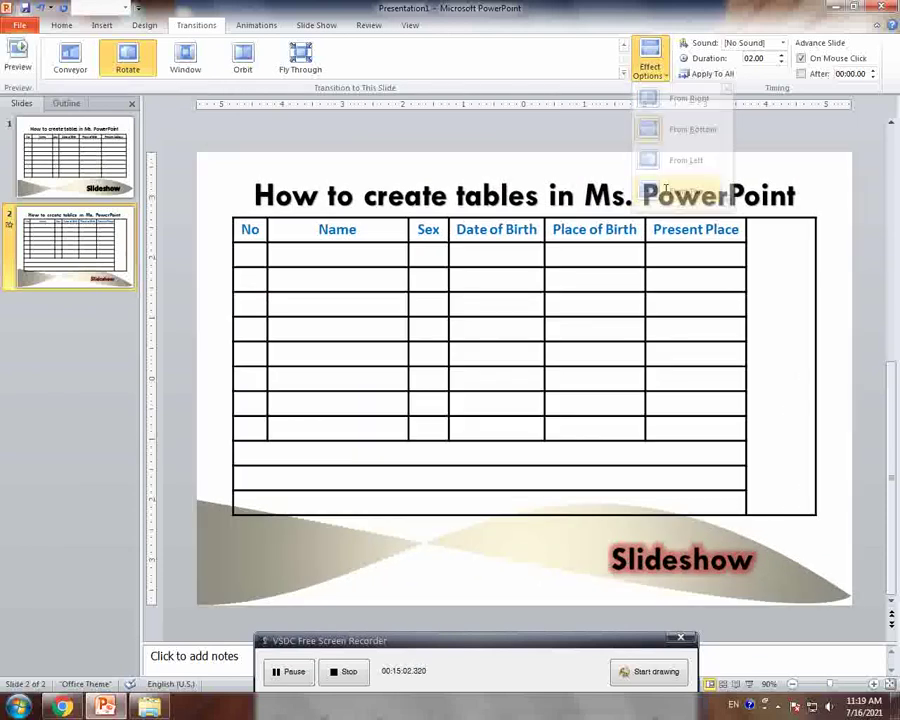
pyautogui.click(650, 68)
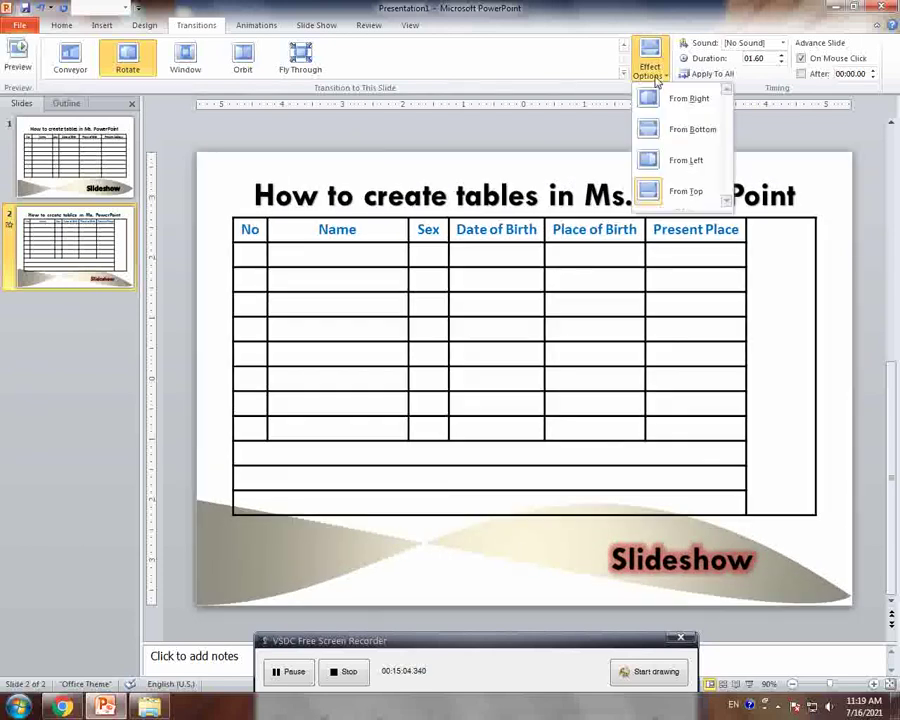
pyautogui.click(660, 161)
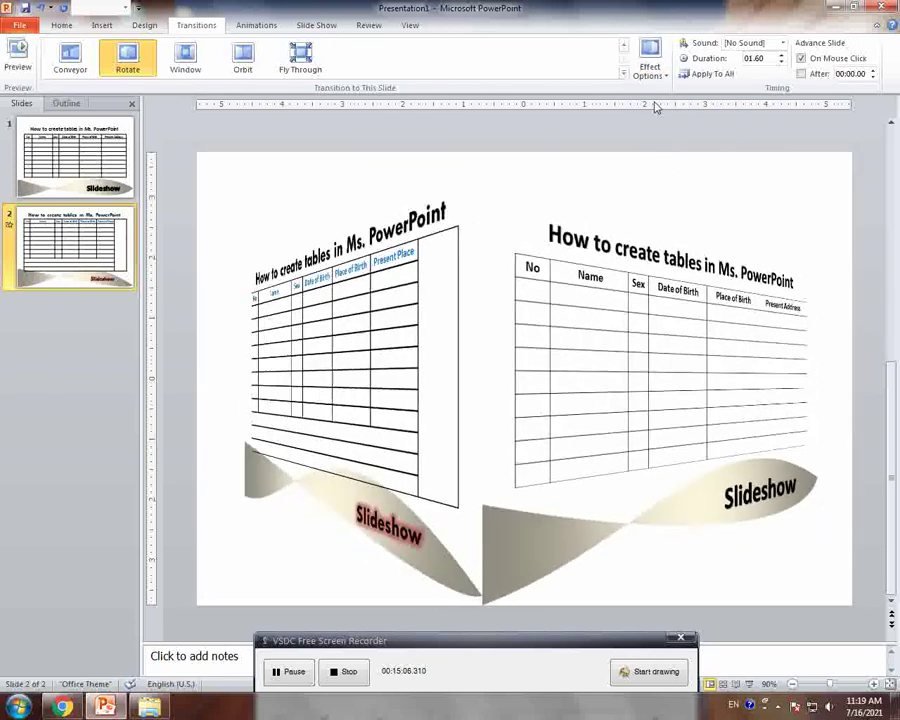
pyautogui.click(652, 72)
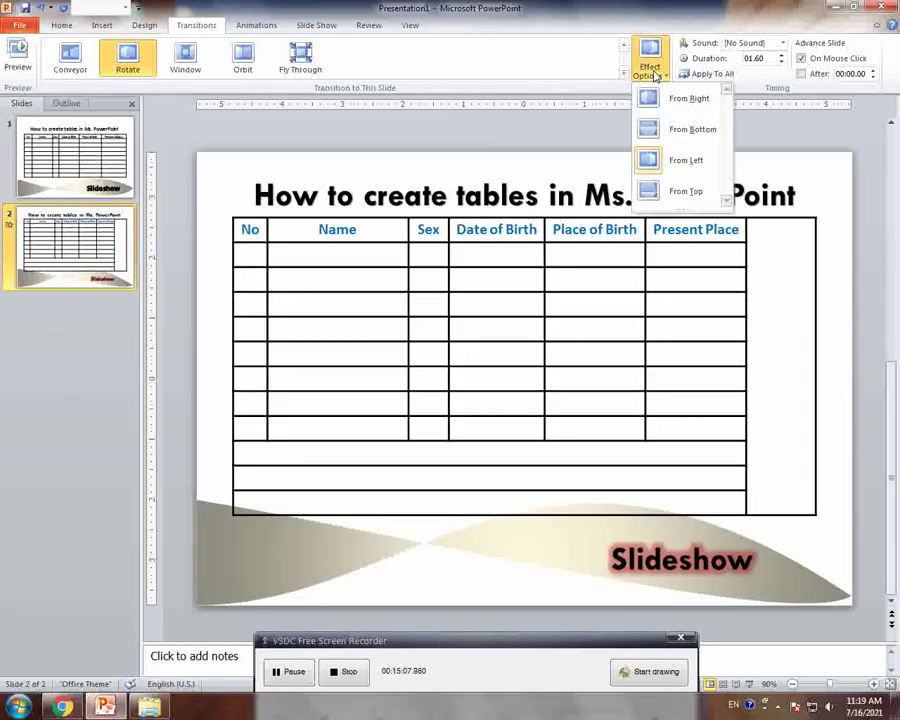
pyautogui.click(660, 131)
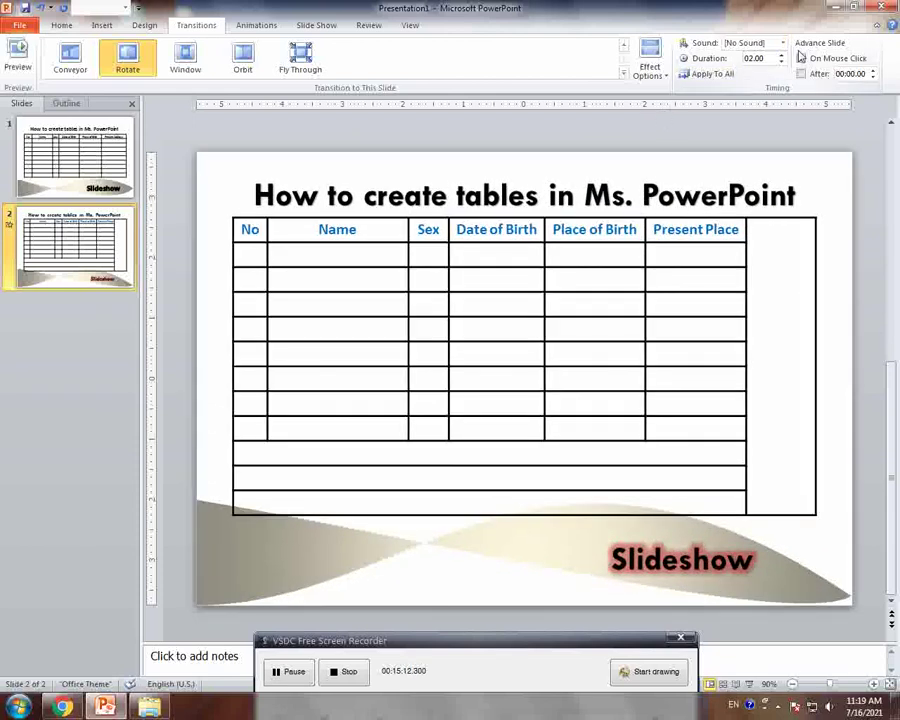
pyautogui.write('02')
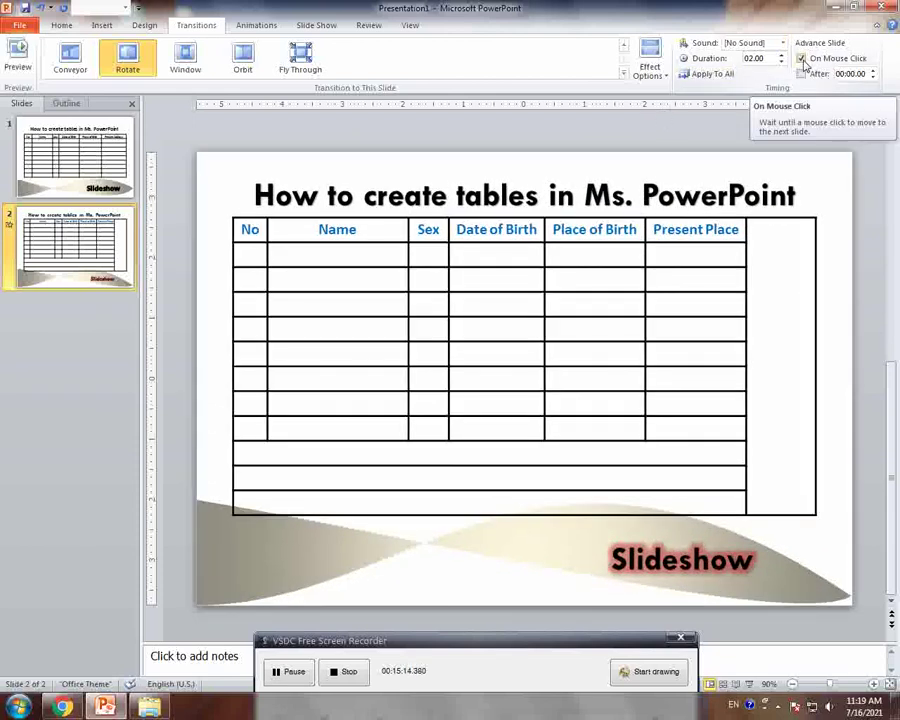
pyautogui.click(802, 59)
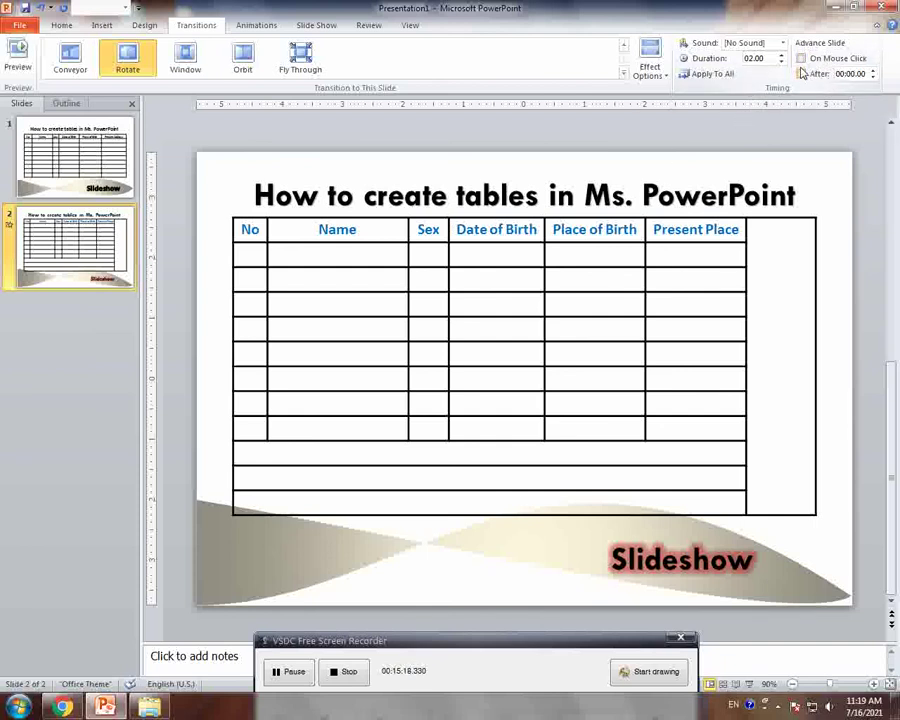
pyautogui.click(802, 59)
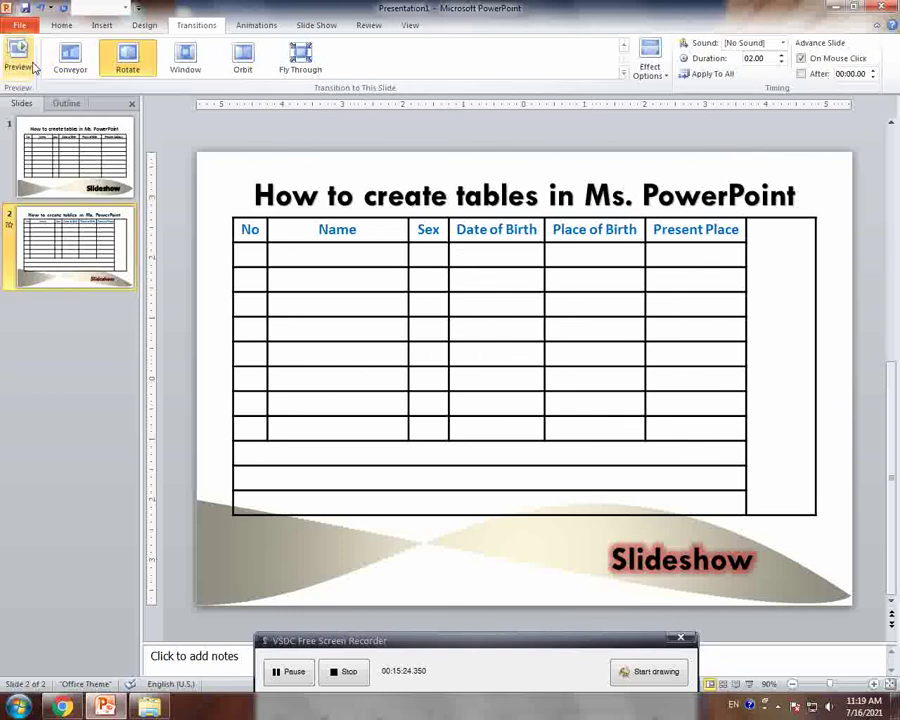
# Play the slide show from the beginning through both slides and exit at the end.
pyautogui.click(316, 26)
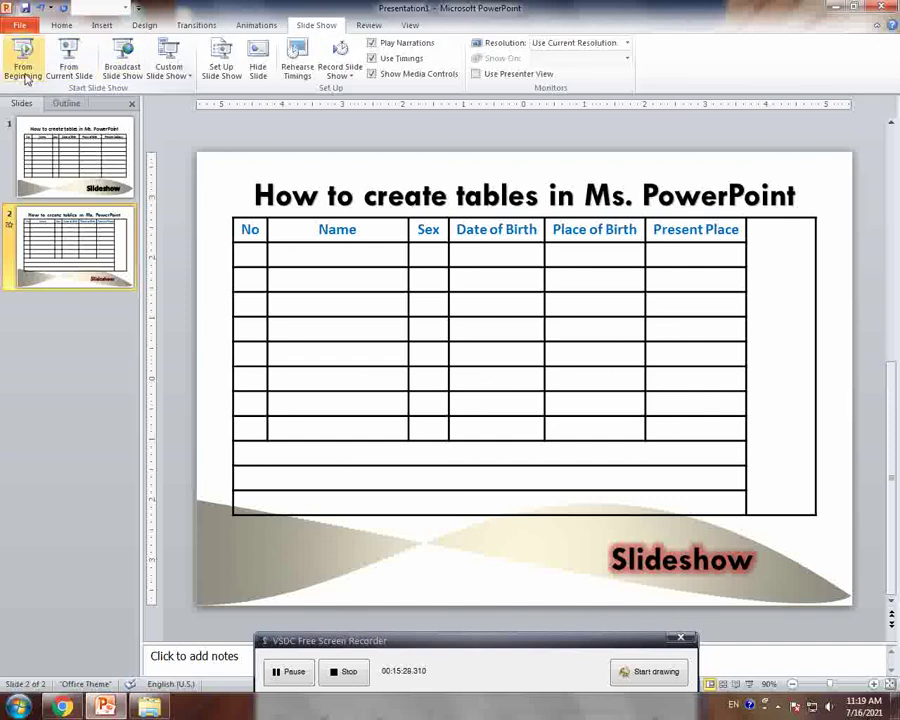
pyautogui.click(26, 78)
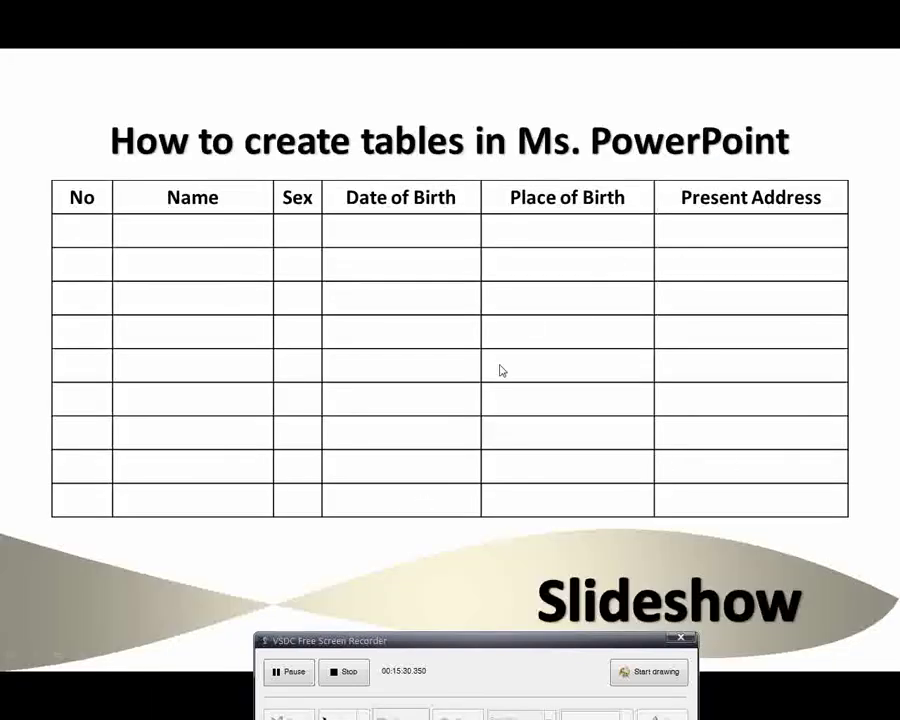
pyautogui.moveTo(510, 642); pyautogui.dragTo(511, 697)
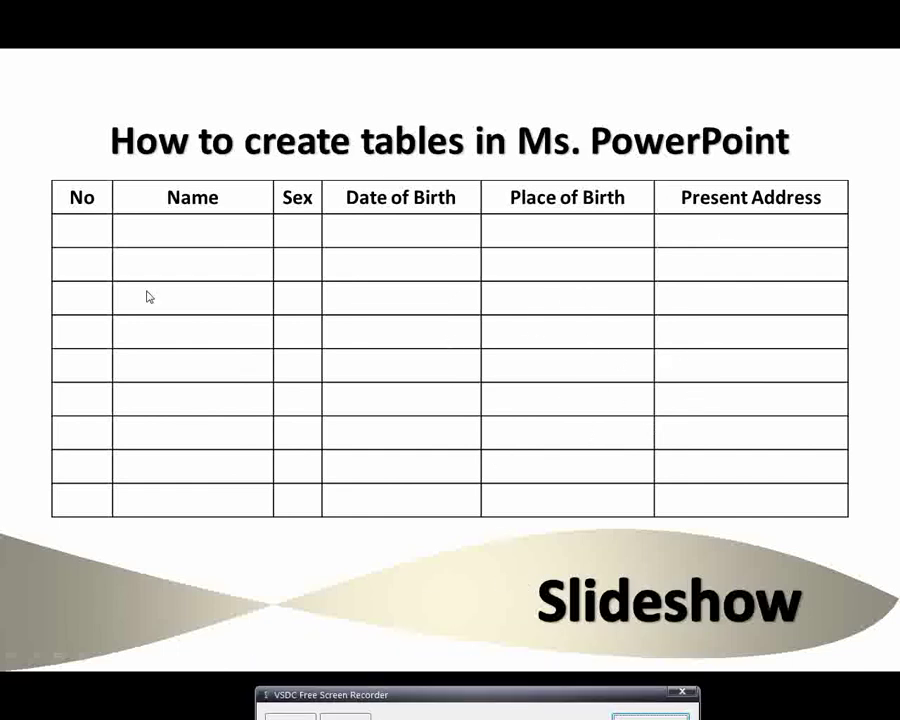
pyautogui.click(731, 495)
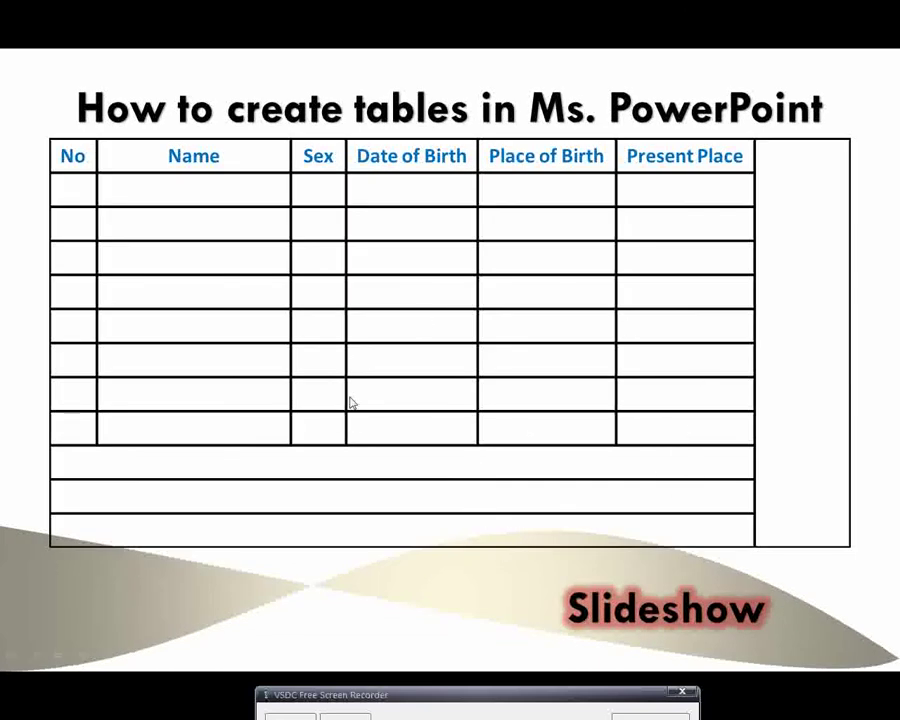
pyautogui.click(719, 516)
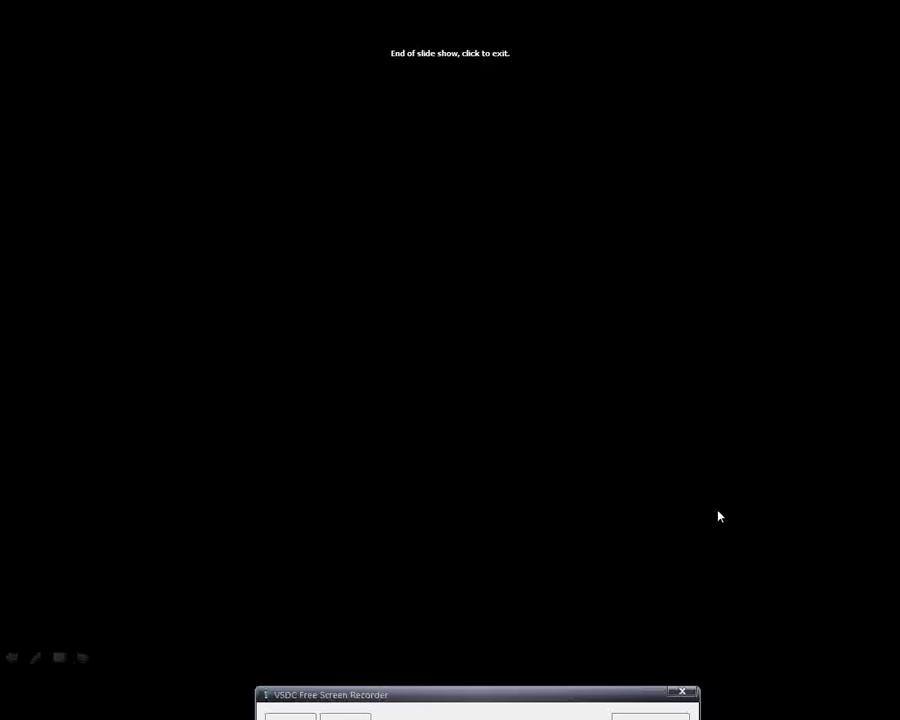
pyautogui.click(717, 516)
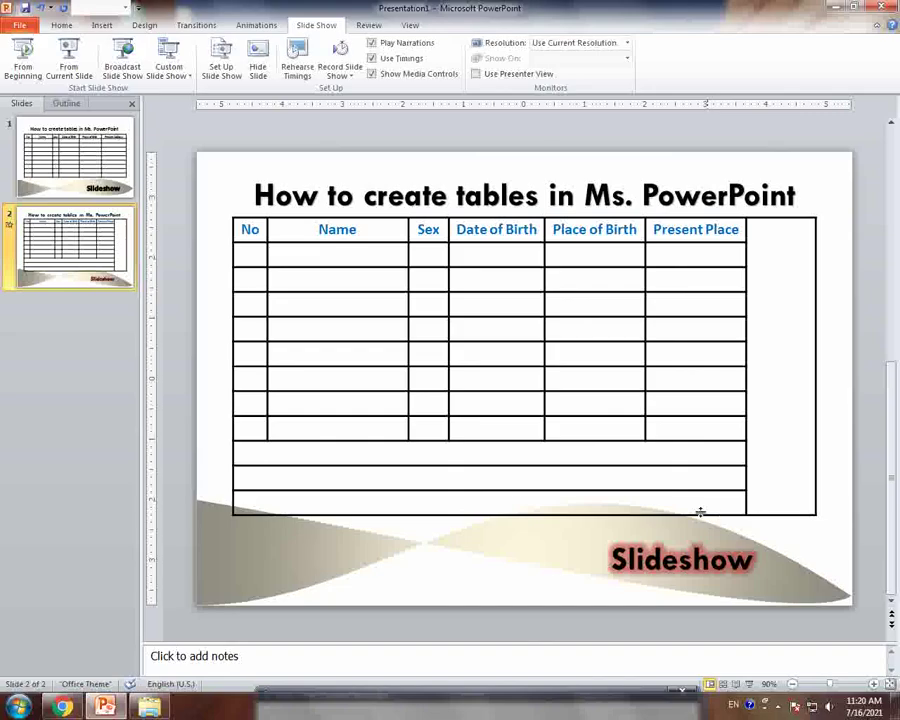